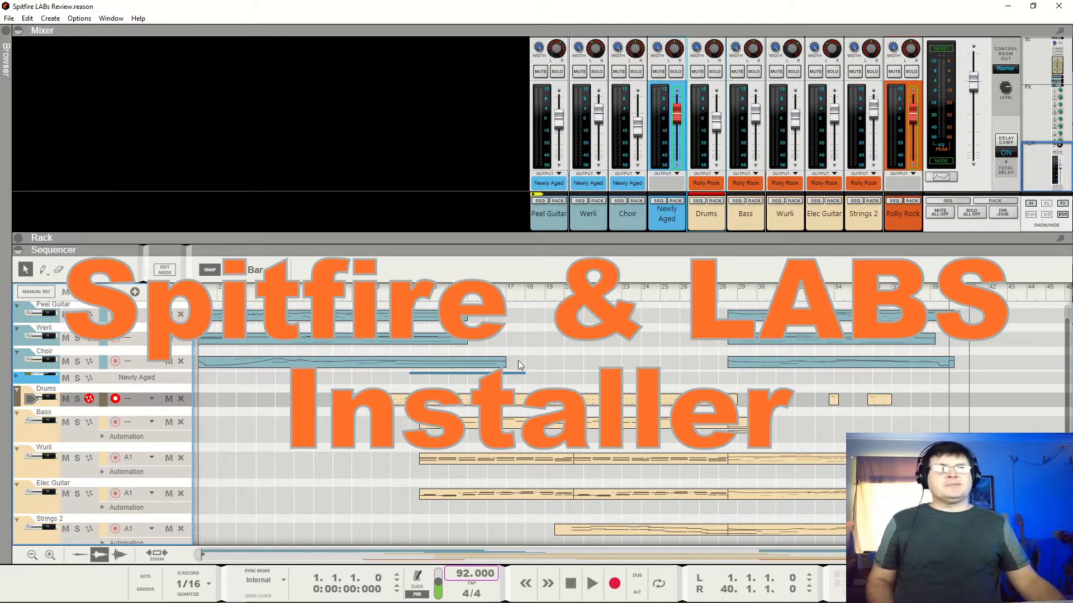
# - Switch to the Spitfire Audio app, reposition its window and open the LABS library catalogue
pyautogui.moveTo(277, 583)
pyautogui.click(314, 596)
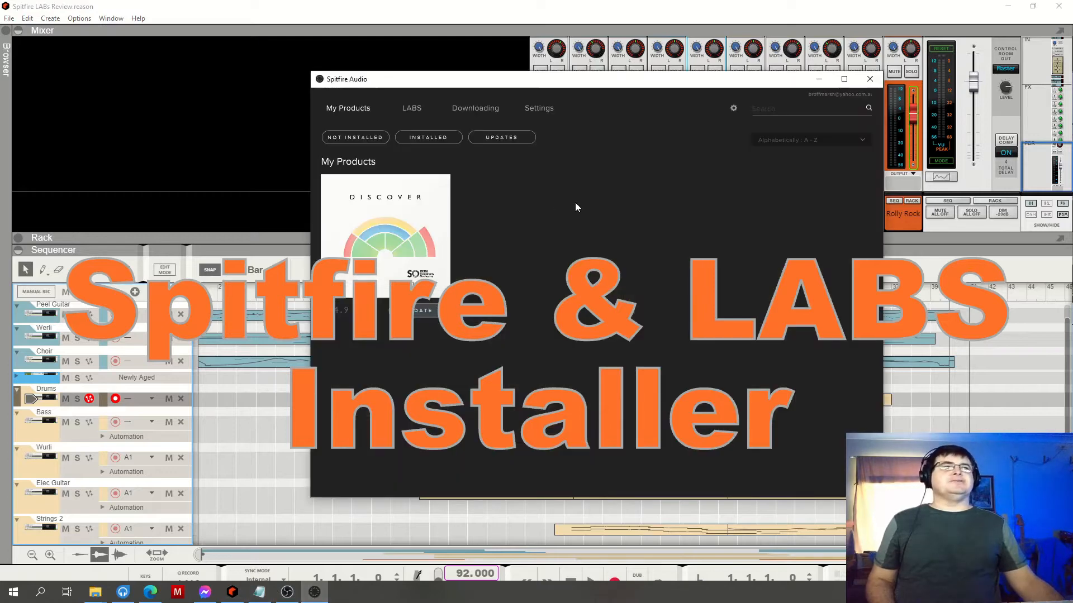
pyautogui.moveTo(553, 80); pyautogui.dragTo(372, 74)
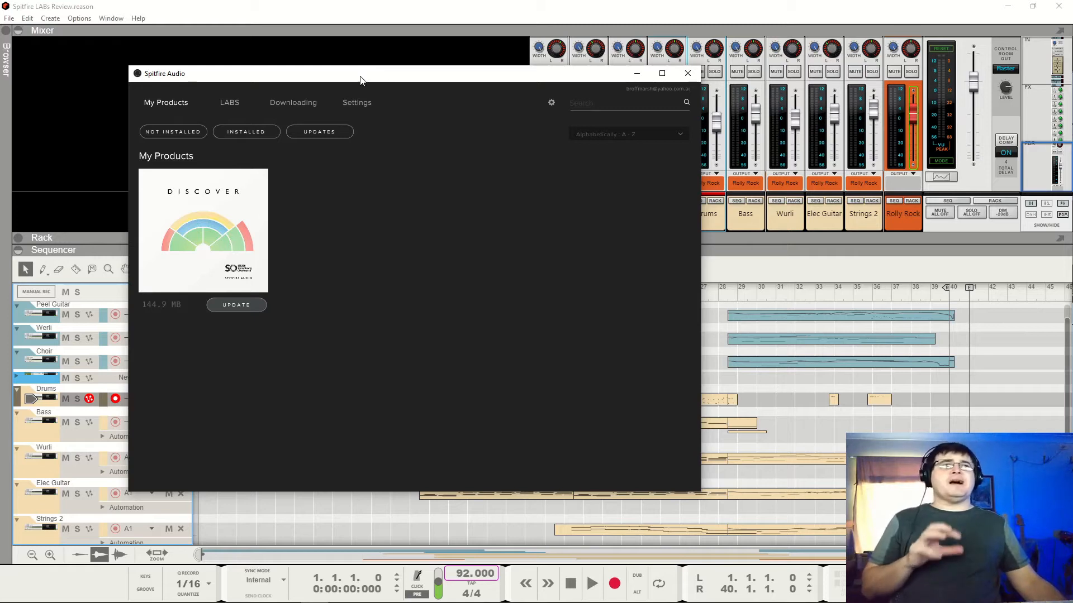
pyautogui.moveTo(358, 79); pyautogui.dragTo(318, 68)
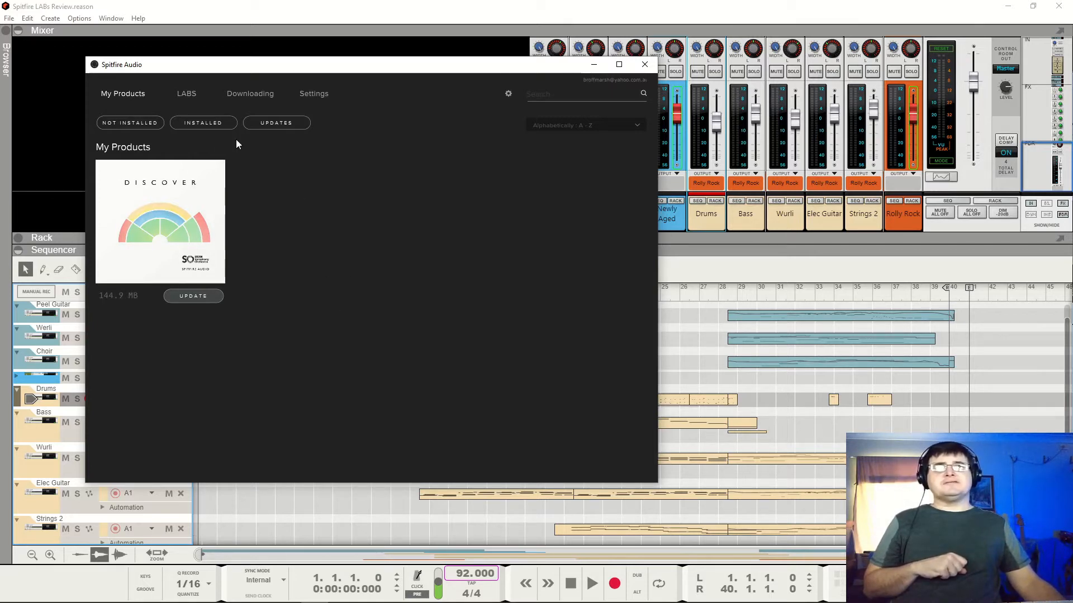
pyautogui.click(189, 93)
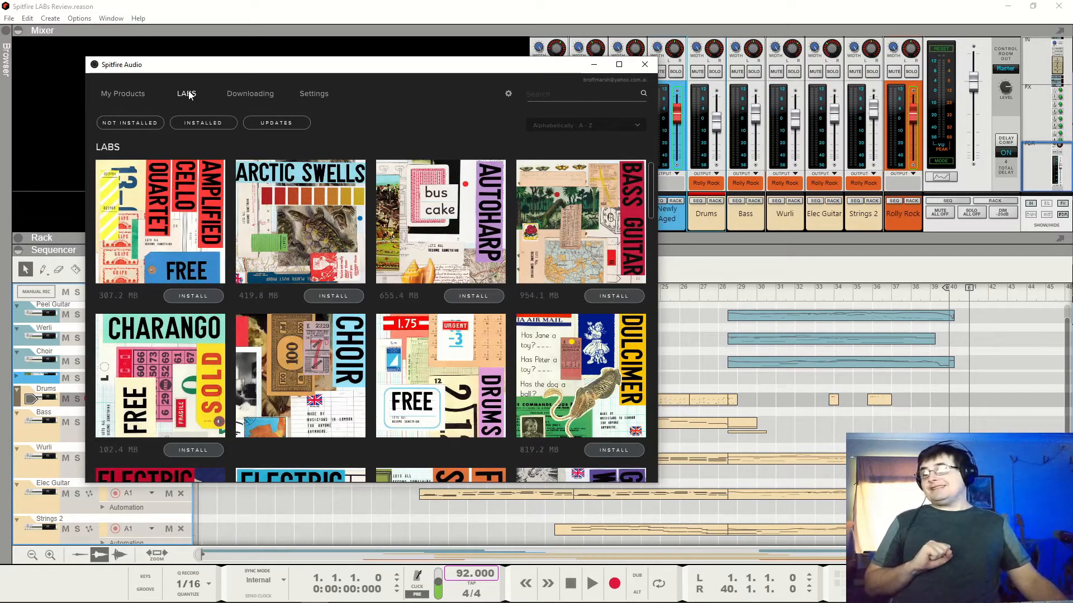
# - Filter the LABS libraries by installed, by available updates and by not installed to compare the lists
pyautogui.click(140, 125)
pyautogui.click(185, 123)
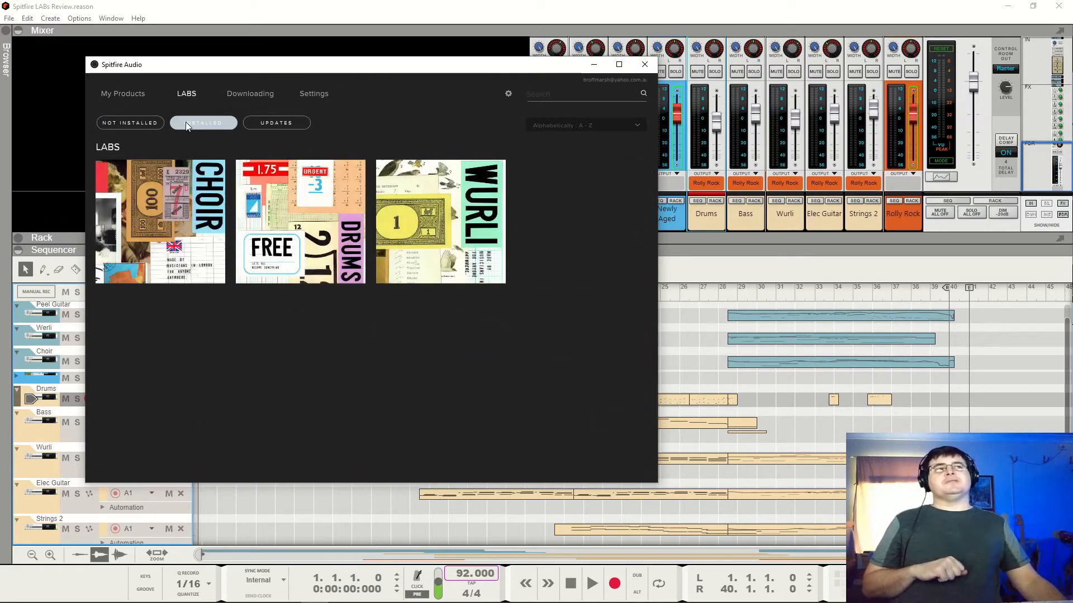
pyautogui.click(288, 124)
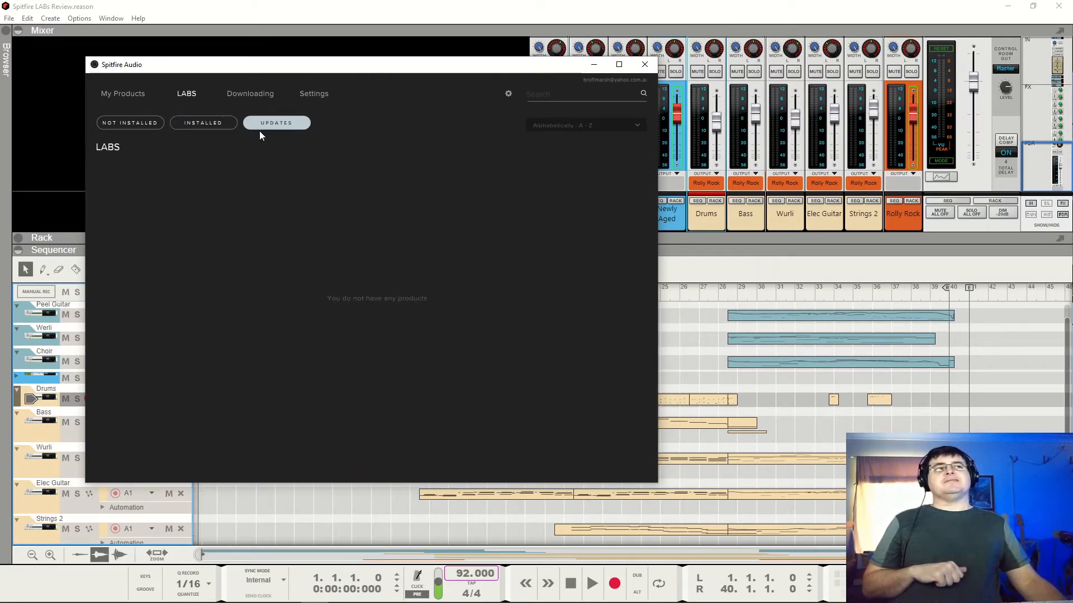
pyautogui.click(283, 126)
pyautogui.click(206, 125)
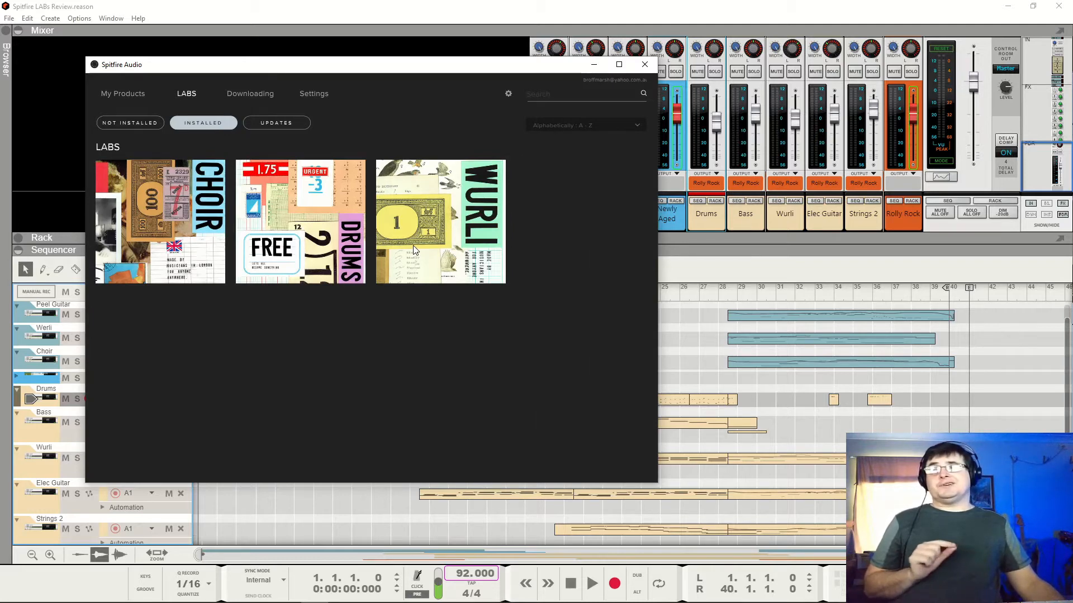
pyautogui.click(137, 123)
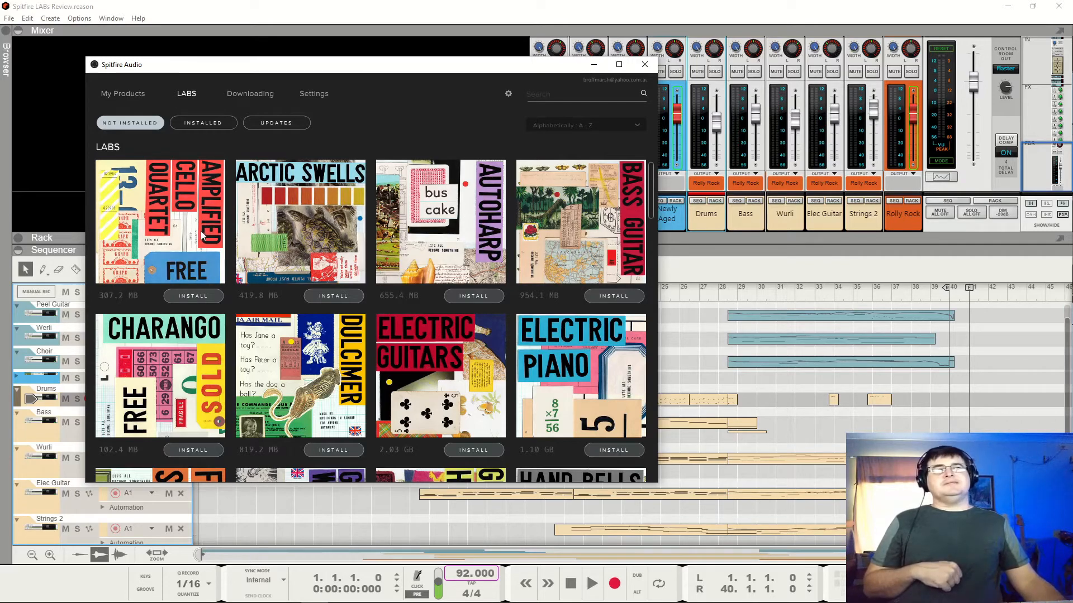
# - Check the install options for LABS Amplified Cello Quartet without downloading it, and close the Spitfire Audio app after viewing the installed libraries
pyautogui.click(200, 298)
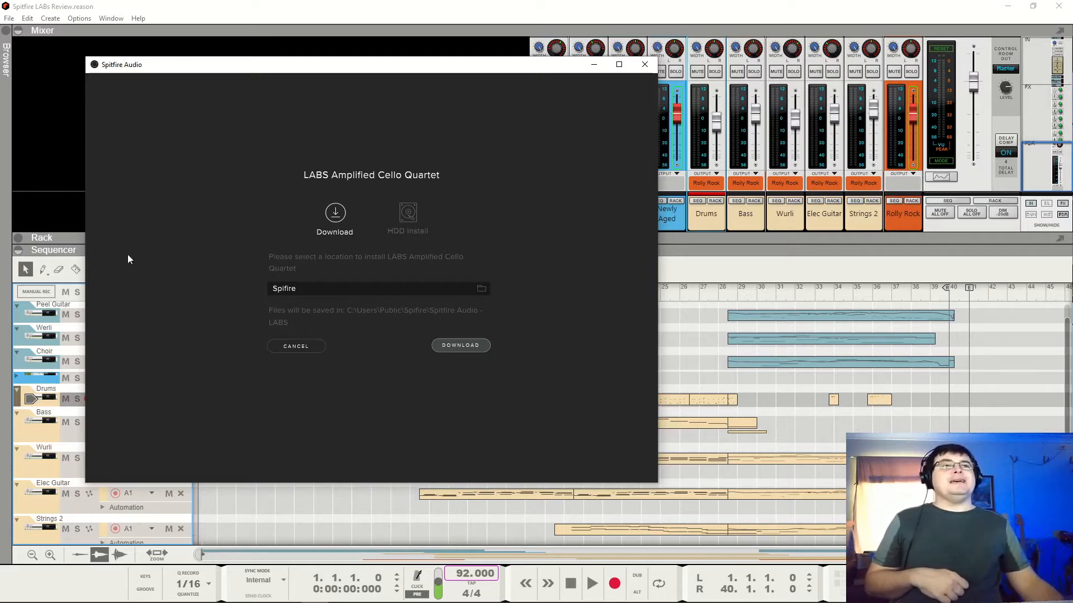
pyautogui.click(320, 348)
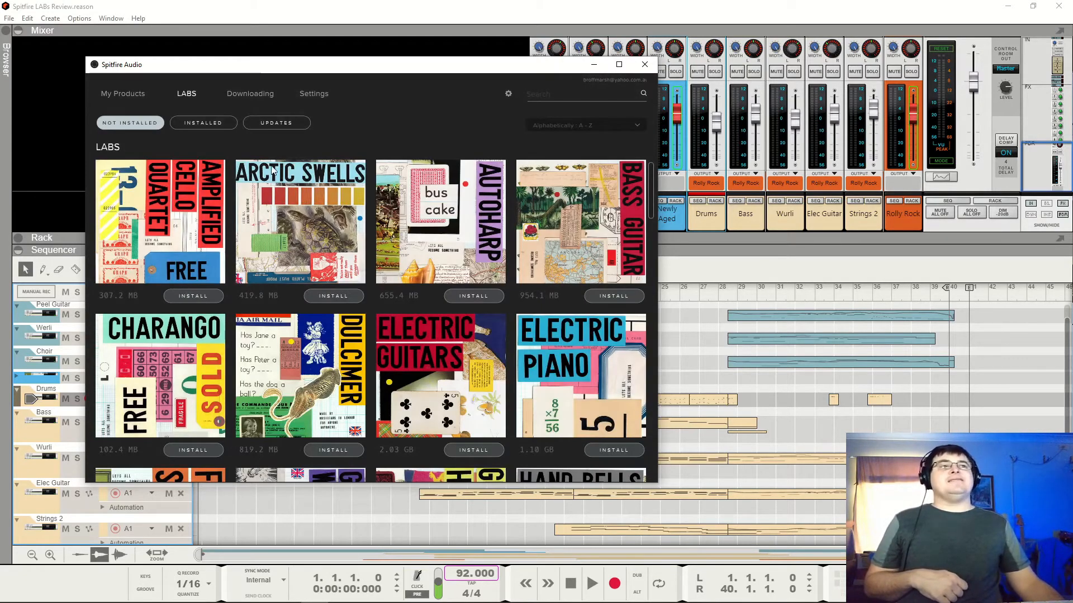
pyautogui.click(211, 125)
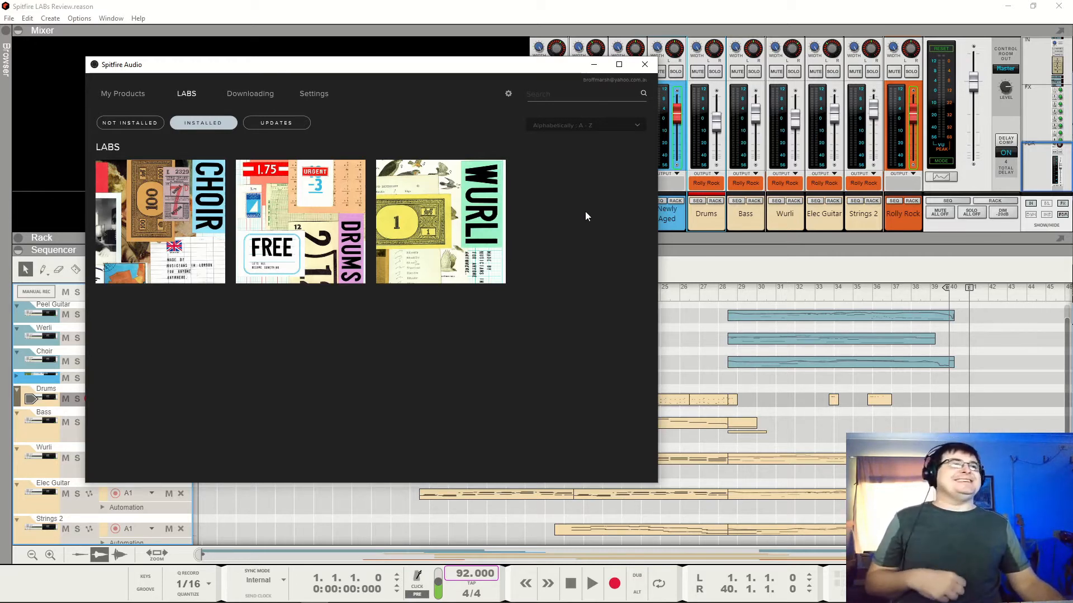
pyautogui.click(643, 66)
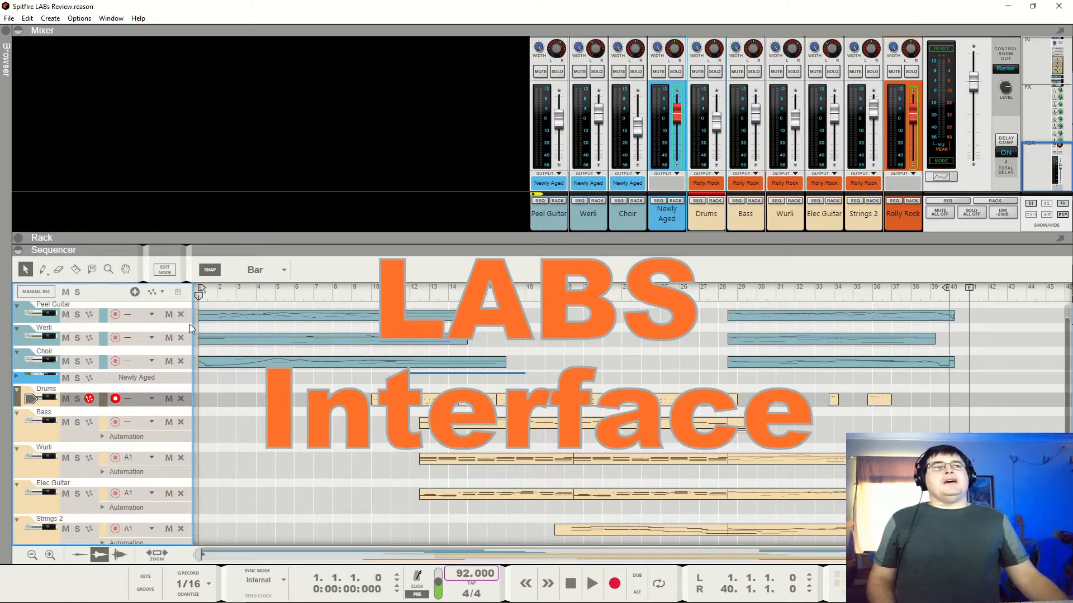
# - Show the rack and add a Spitfire Audio LABS (64 Bit) instrument in the first rack column's empty space
pyautogui.scroll(-2, 94, 431)
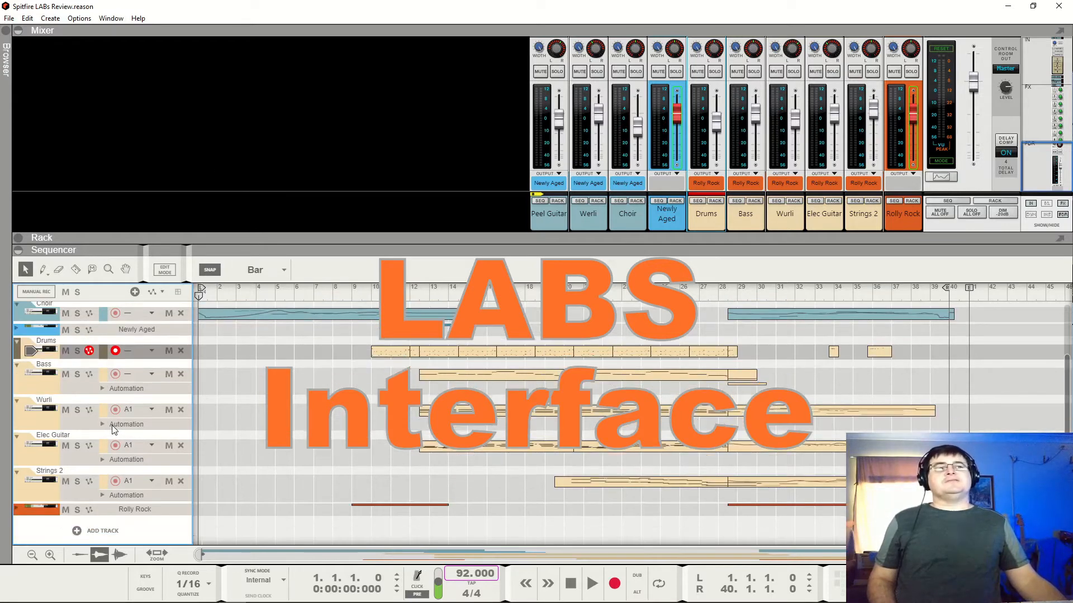
pyautogui.scroll(3, 94, 431)
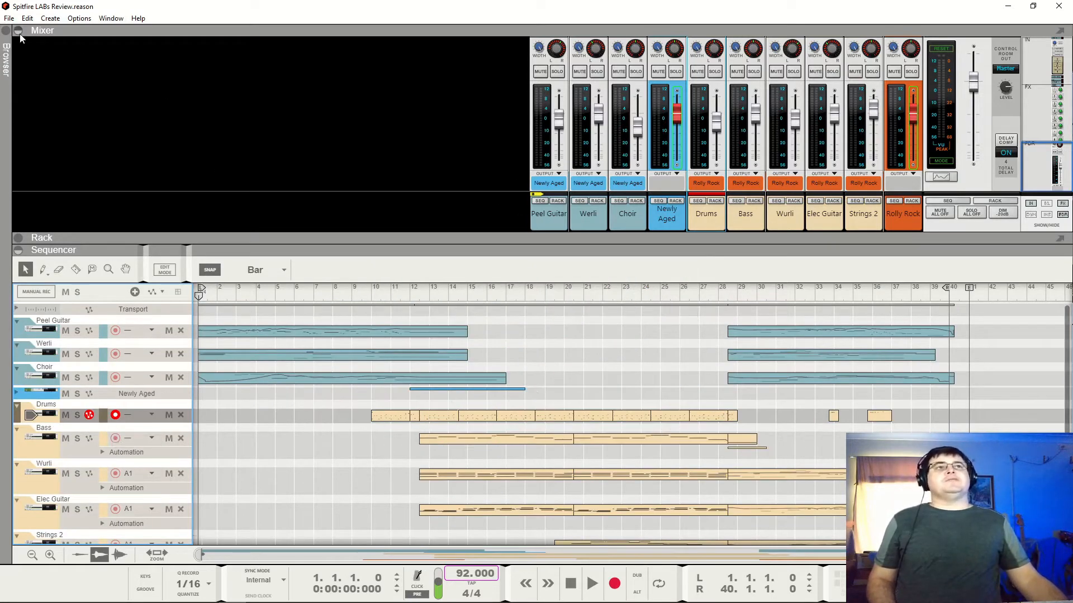
pyautogui.click(18, 239)
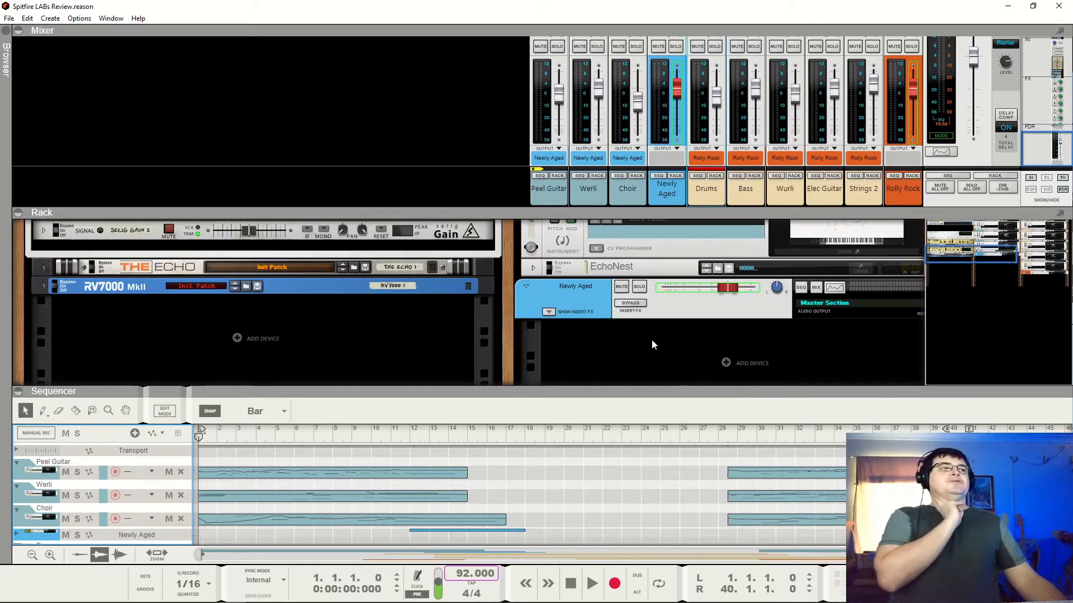
pyautogui.rightClick(237, 338)
pyautogui.moveTo(336, 430)
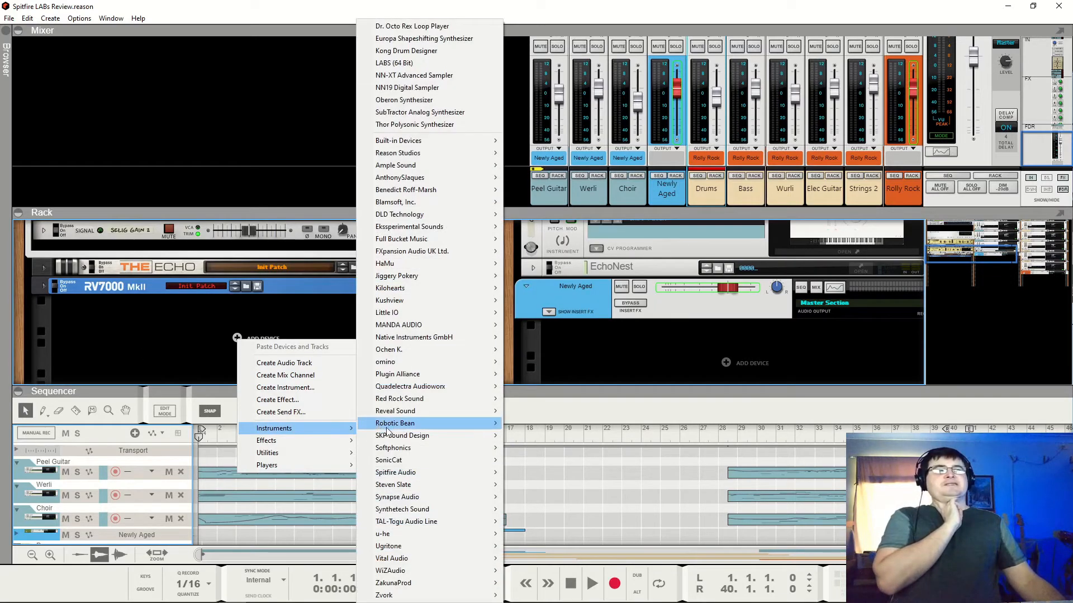
pyautogui.moveTo(419, 473)
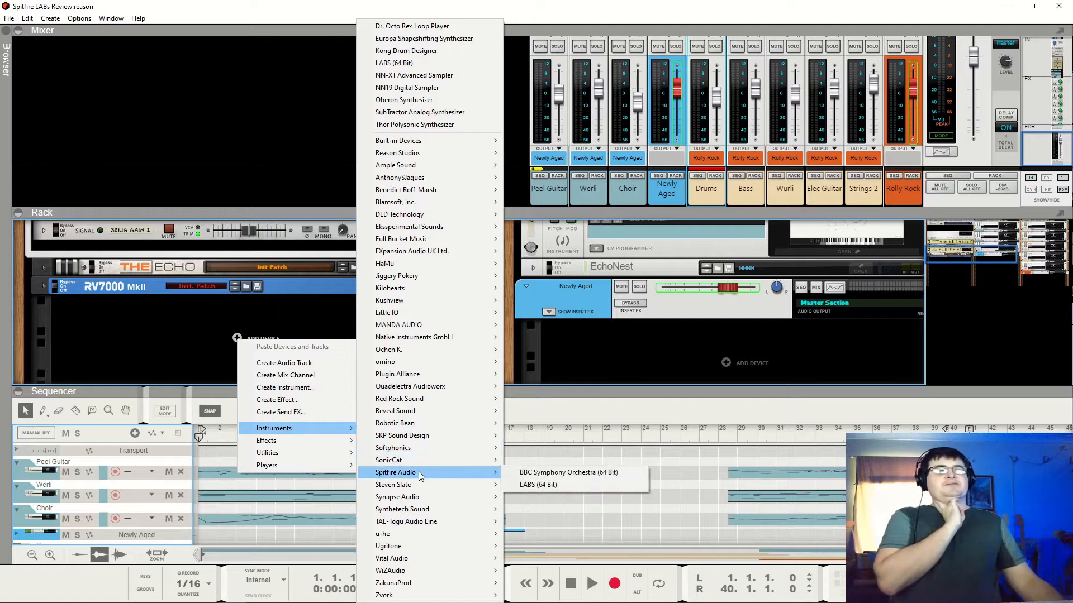
pyautogui.click(528, 485)
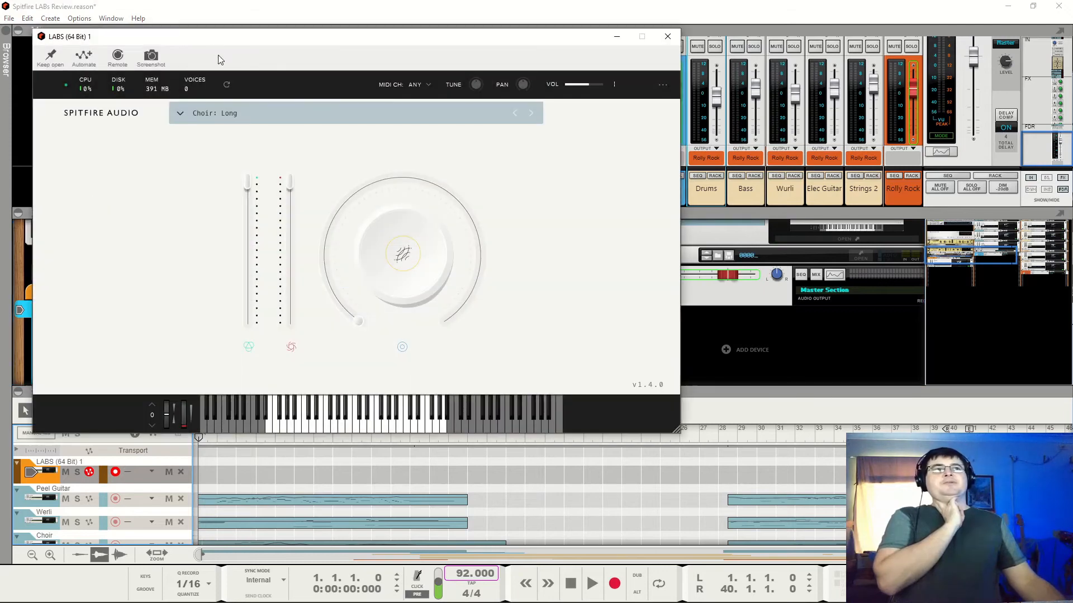
# - Set the LABS plug-in window to stay open and move it clear of the sequencer tracks
pyautogui.moveTo(215, 38); pyautogui.dragTo(256, 28)
pyautogui.click(96, 49)
pyautogui.moveTo(147, 28); pyautogui.dragTo(88, 16)
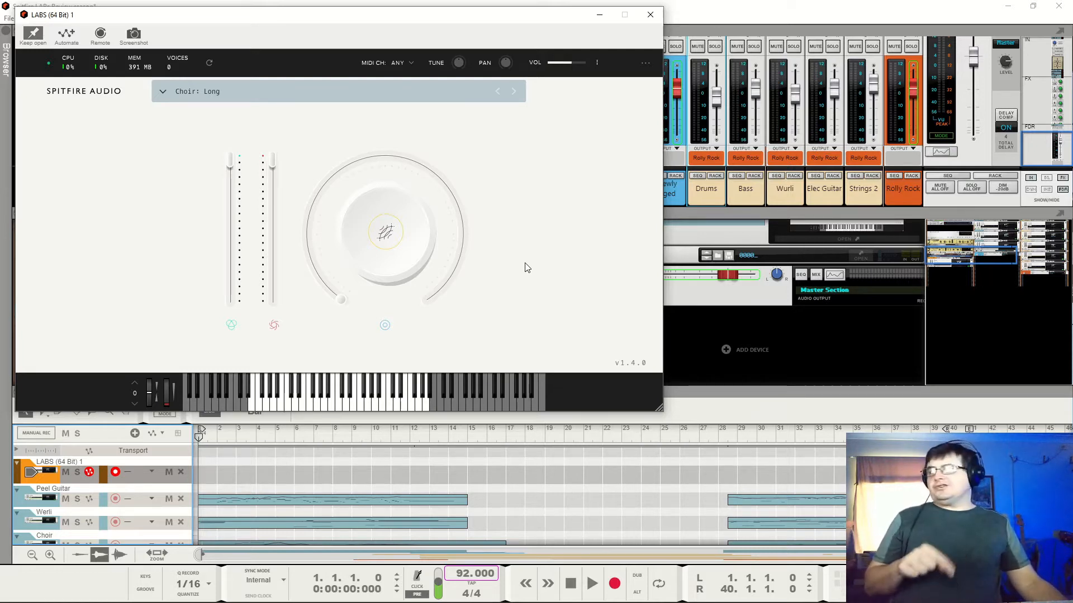
# - Browse the LABS preset list and audition the Choir Long preset and the Classic and Warm Bass Guitar presets
pyautogui.click(162, 92)
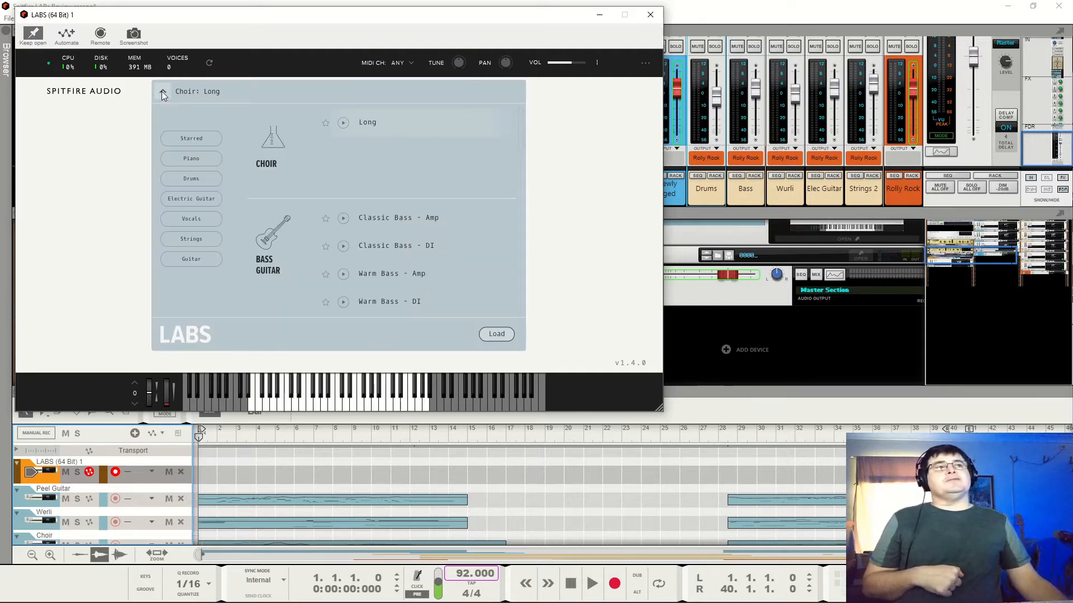
pyautogui.scroll(-15, 363, 237)
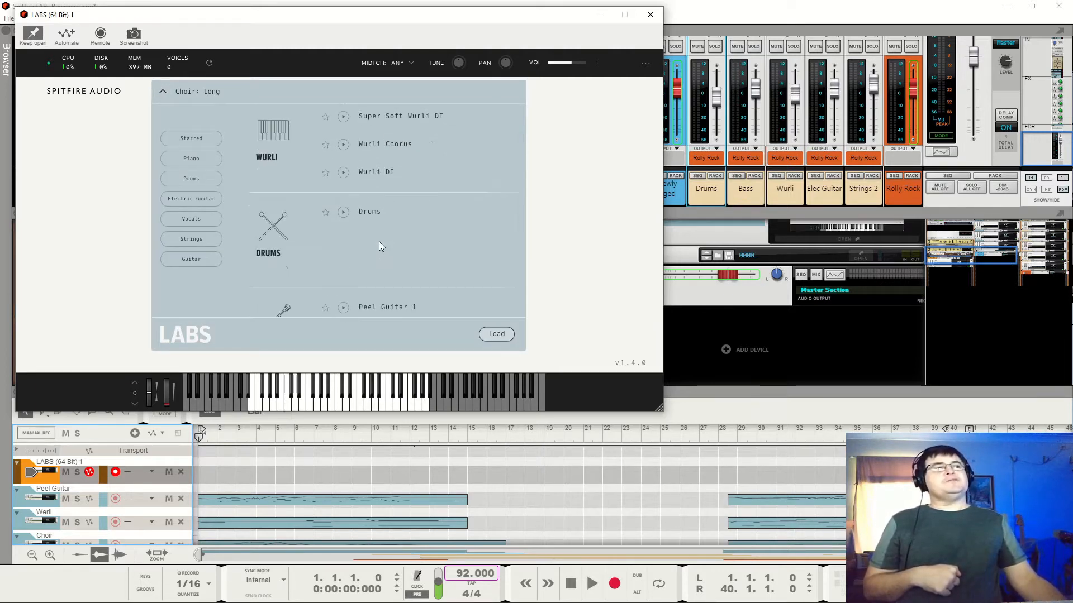
pyautogui.scroll(15, 382, 244)
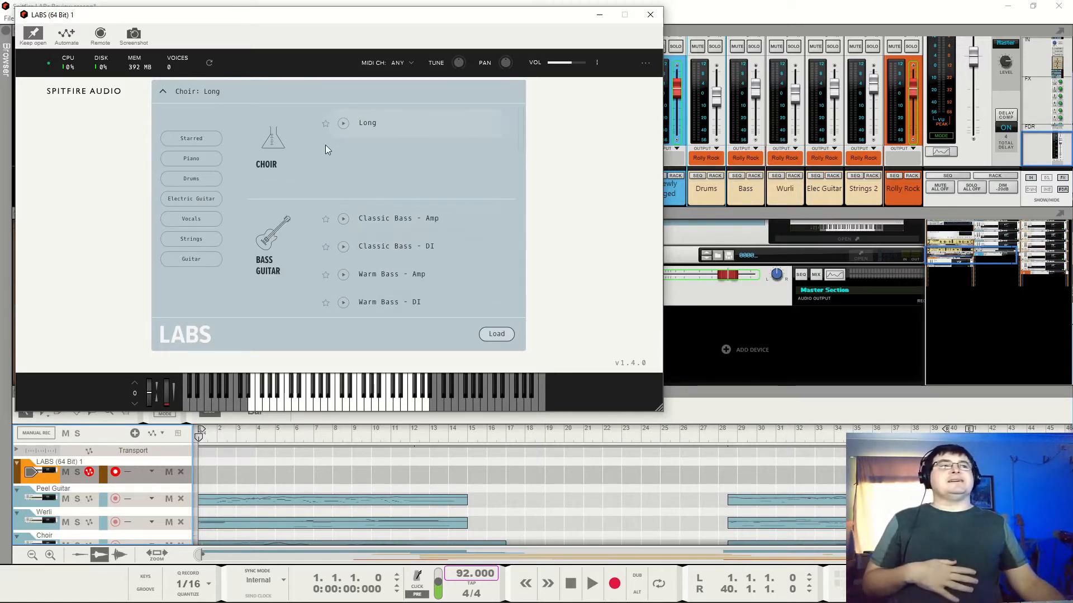
pyautogui.click(343, 123)
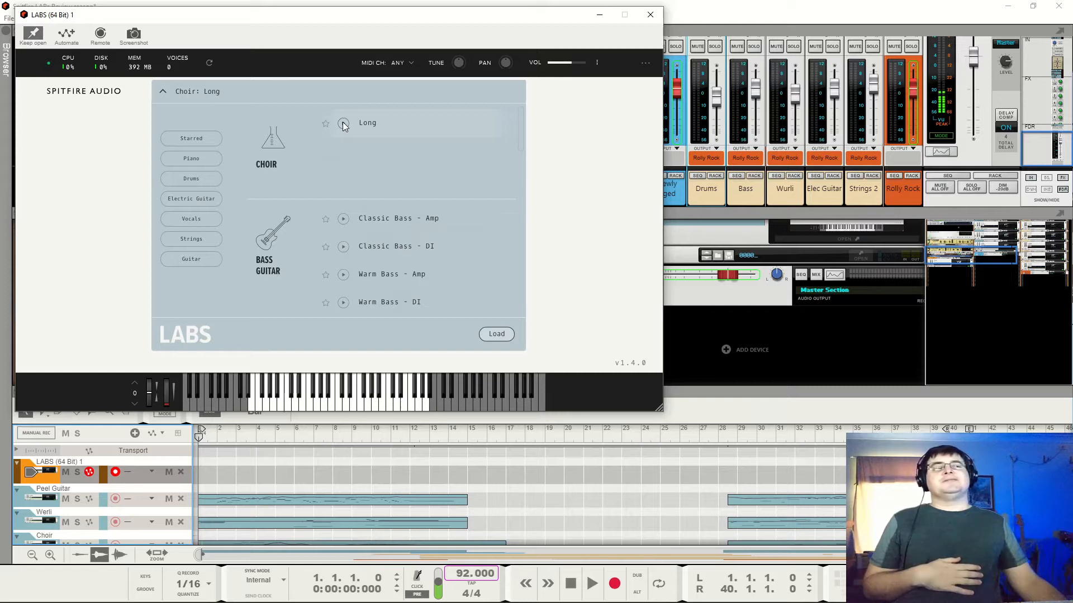
pyautogui.click(343, 218)
pyautogui.click(344, 249)
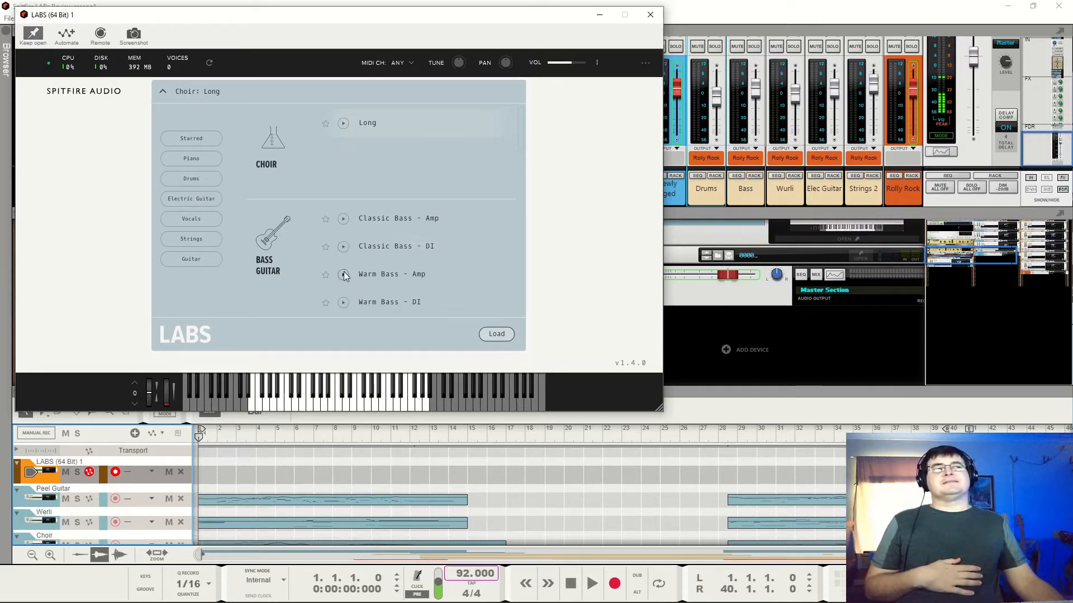
pyautogui.click(343, 275)
pyautogui.click(343, 303)
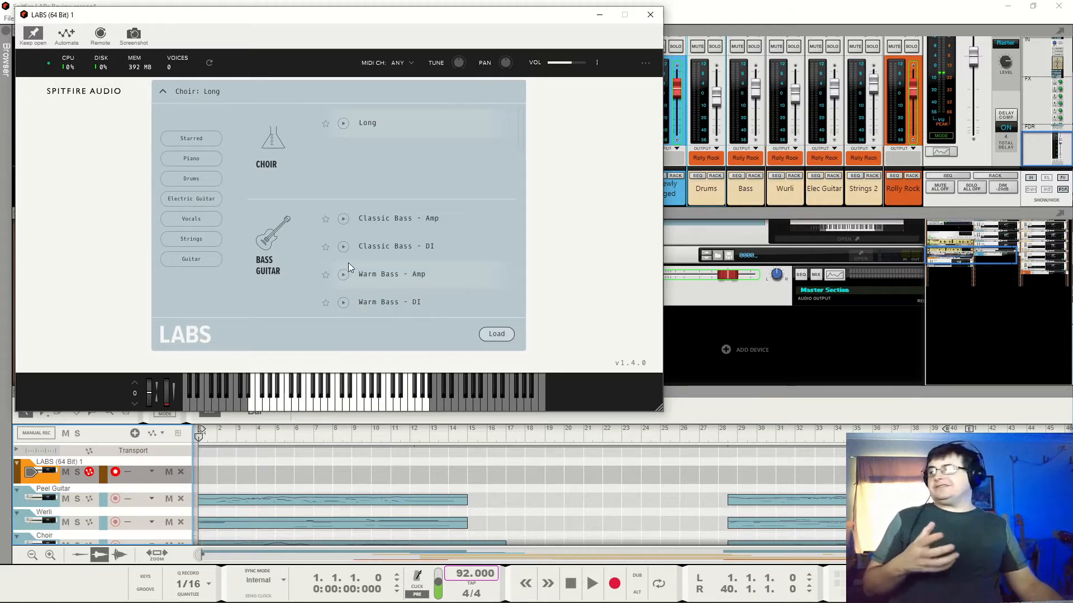
pyautogui.scroll(-1, 347, 259)
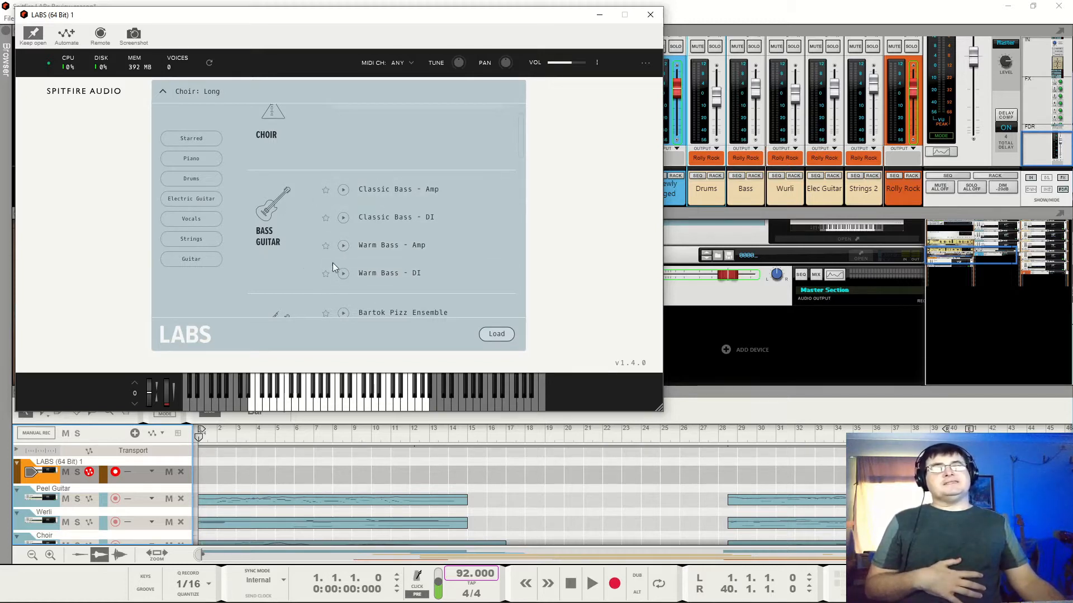
pyautogui.click(343, 190)
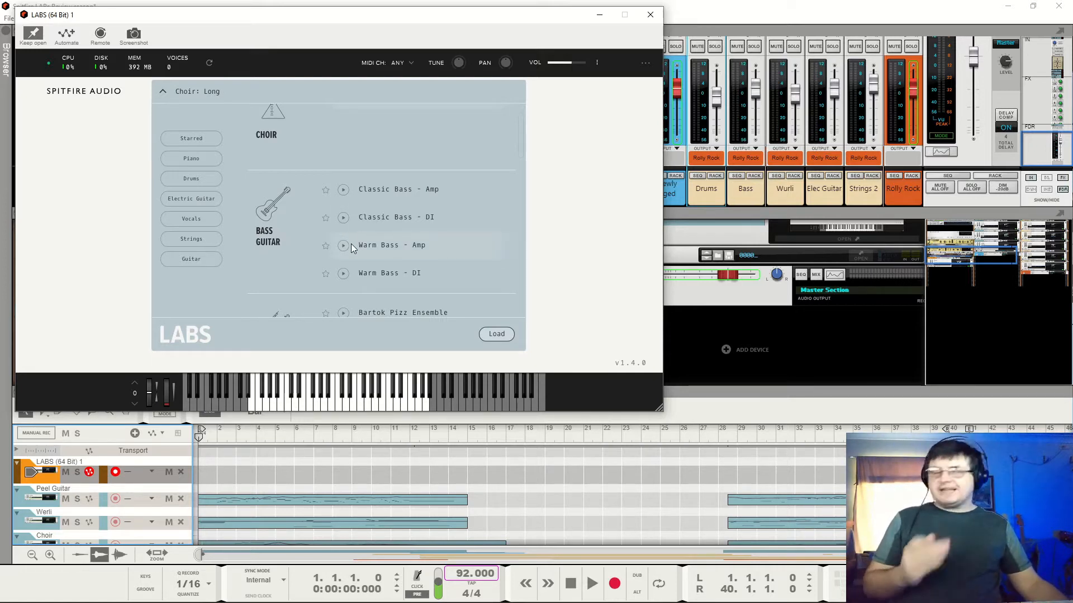
# - Audition the Bartok Pizz Ensemble and Swells Ensemble presets of the Strings 2 library
pyautogui.scroll(-2, 383, 210)
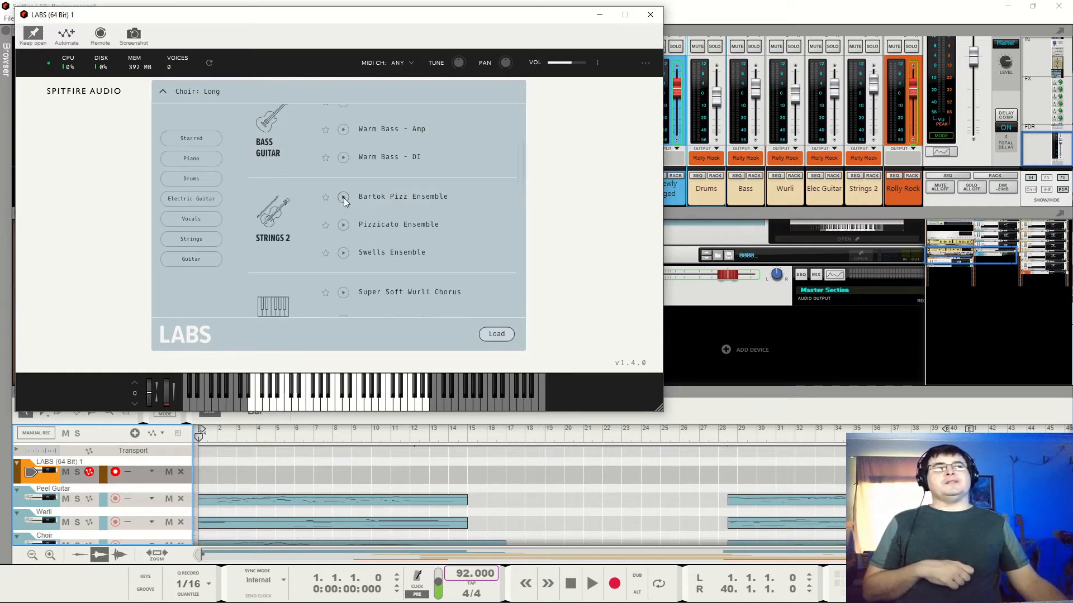
pyautogui.click(343, 197)
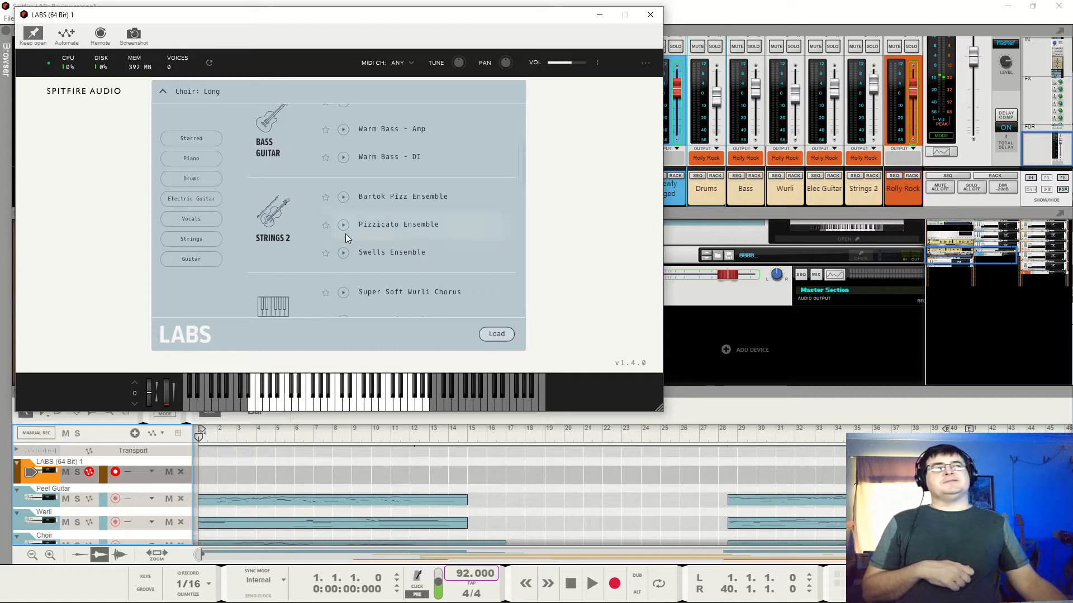
pyautogui.click(344, 254)
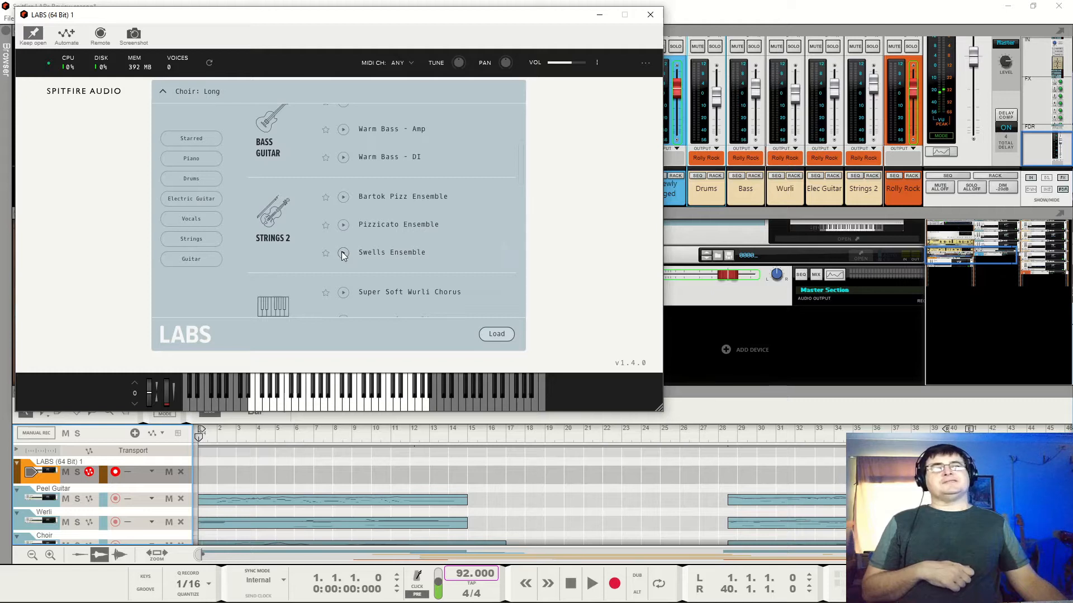
# - Filter the LABS presets by Piano and Electric Guitar together, and remove the Piano filter to leave only Electric Guitar
pyautogui.scroll(5, 354, 245)
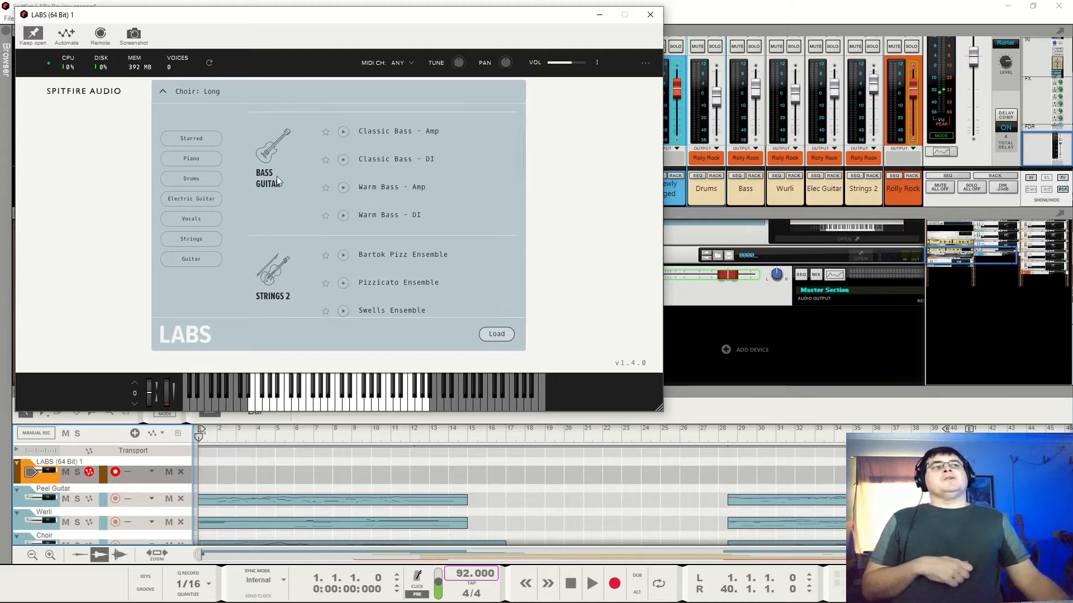
pyautogui.click(191, 161)
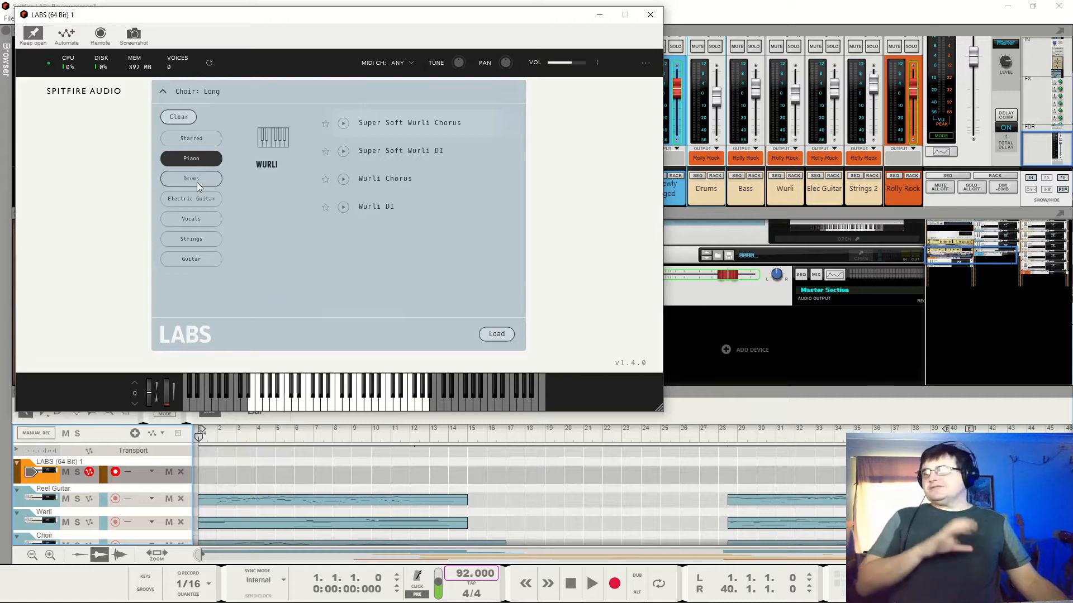
pyautogui.click(197, 200)
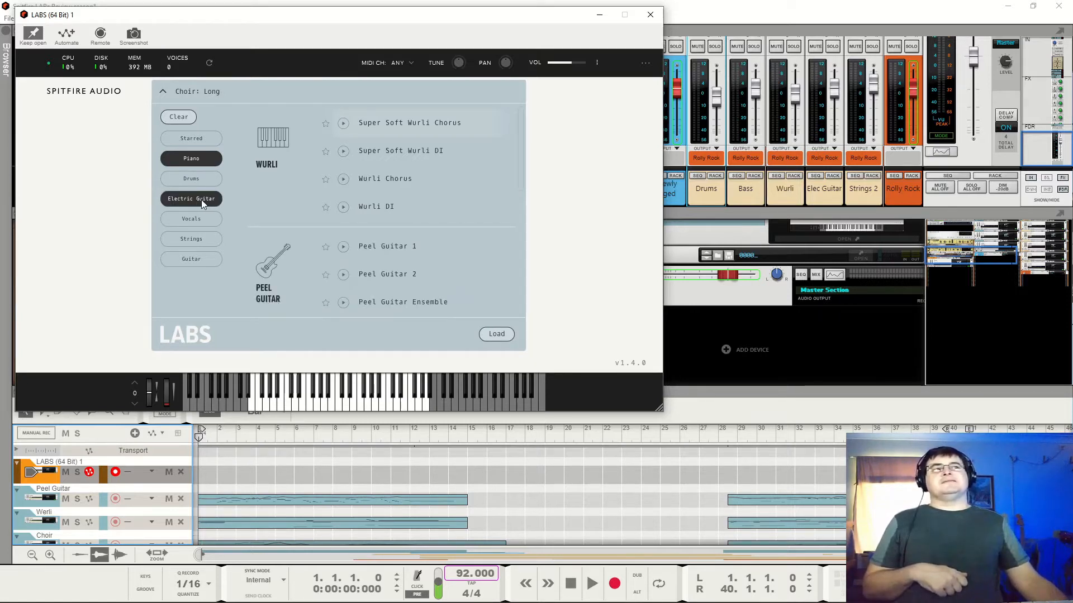
pyautogui.scroll(-3, 266, 258)
pyautogui.scroll(3, 267, 252)
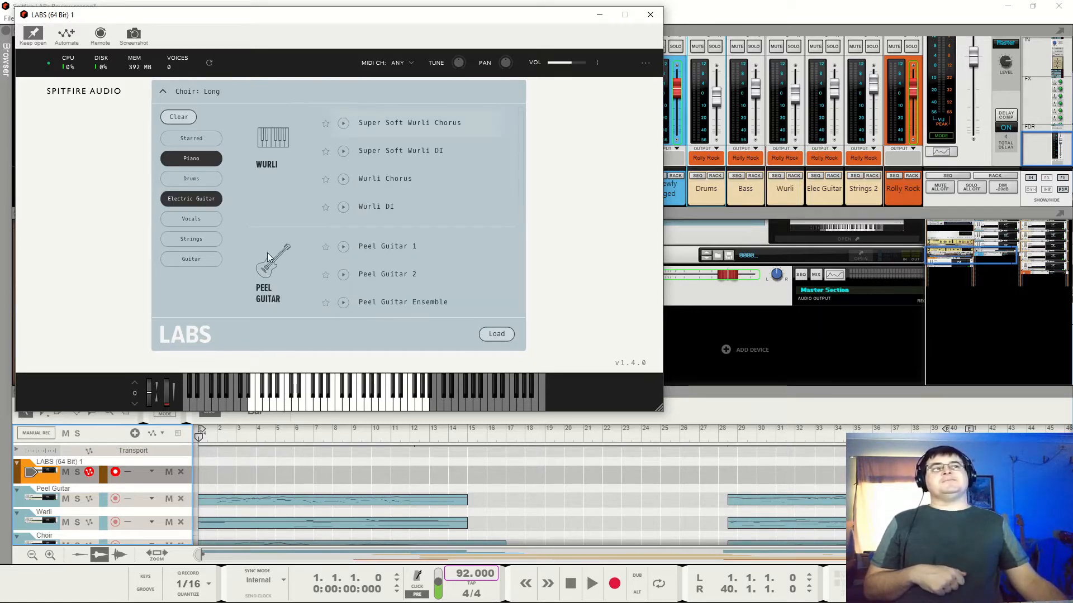
pyautogui.click(209, 160)
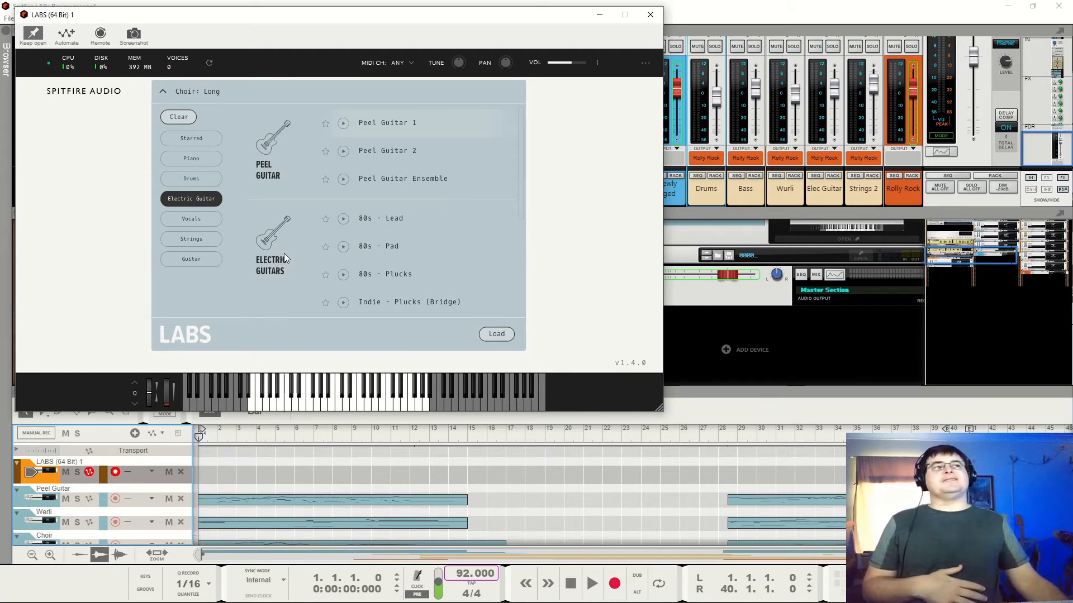
# - Look through the Peel Guitar and Electric Guitars presets, and clear the Electric Guitar filter
pyautogui.scroll(-3, 285, 251)
pyautogui.scroll(5, 291, 251)
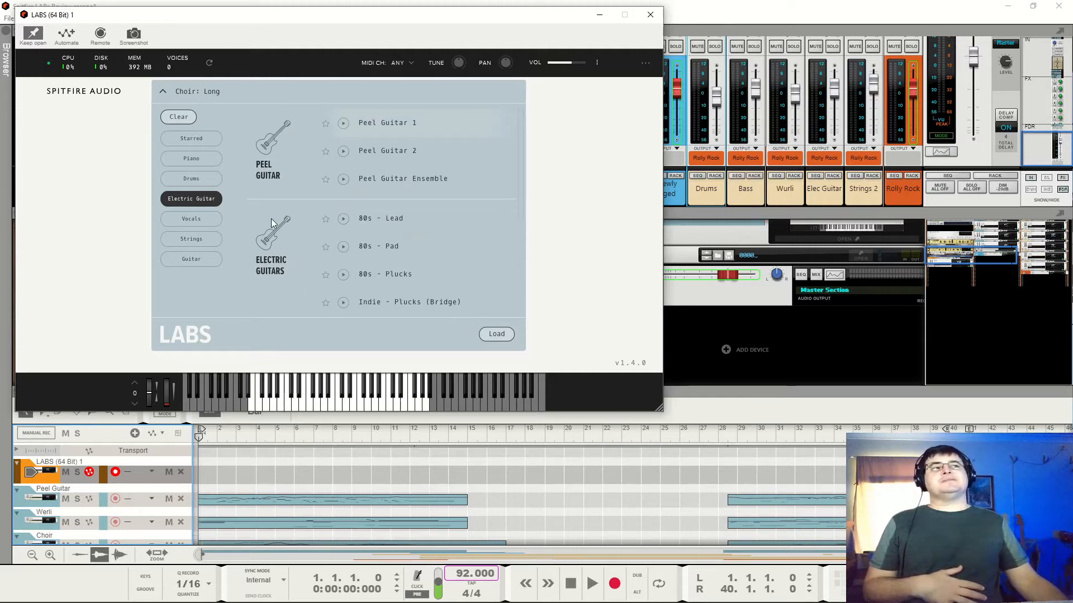
pyautogui.scroll(-3, 335, 237)
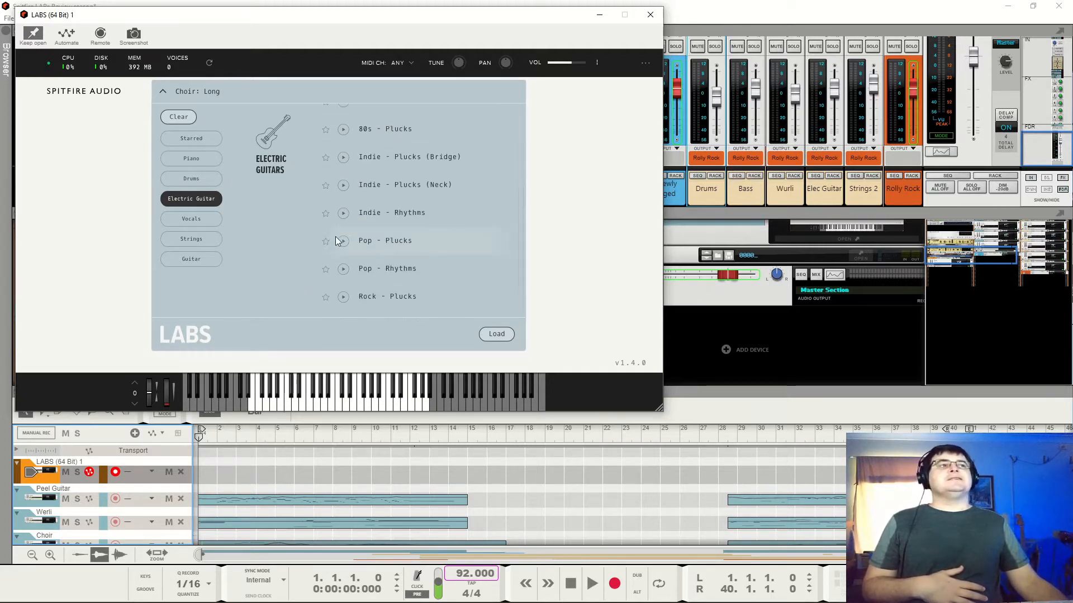
pyautogui.scroll(3, 336, 240)
pyautogui.scroll(-3, 339, 249)
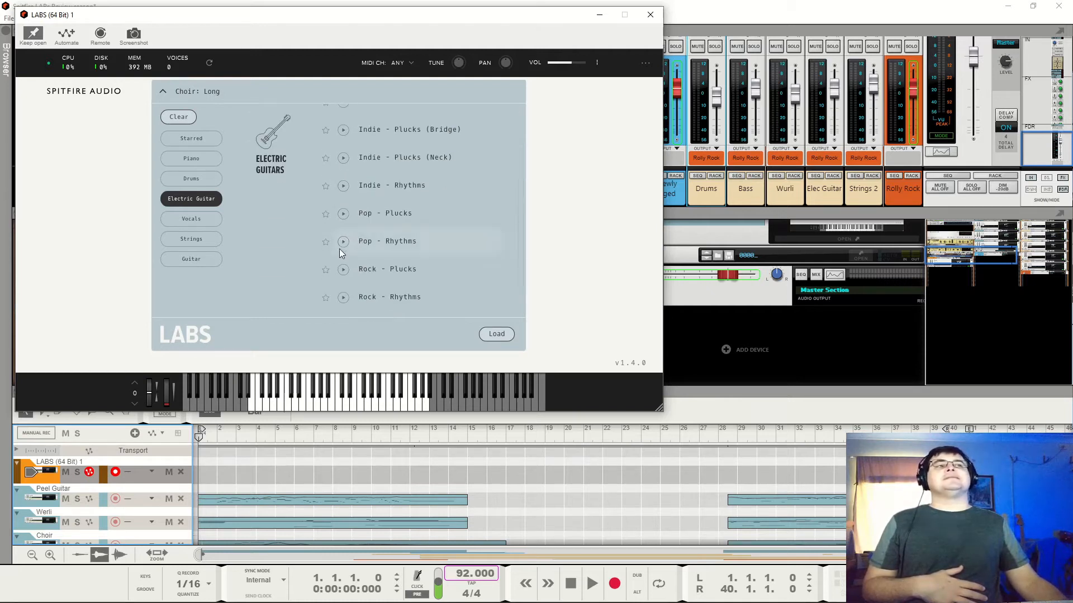
pyautogui.scroll(3, 342, 249)
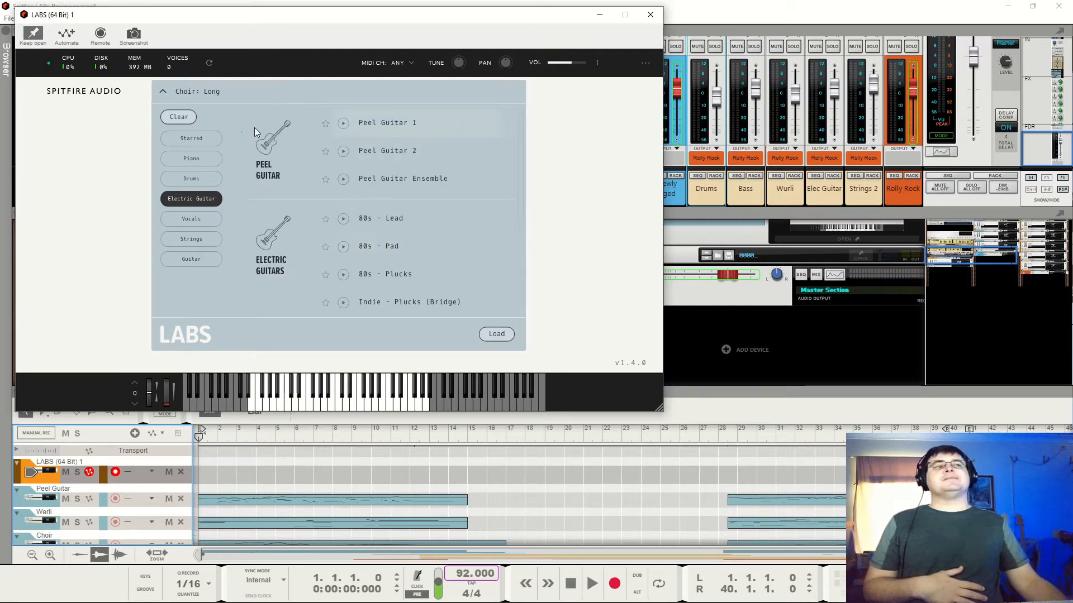
pyautogui.click(184, 121)
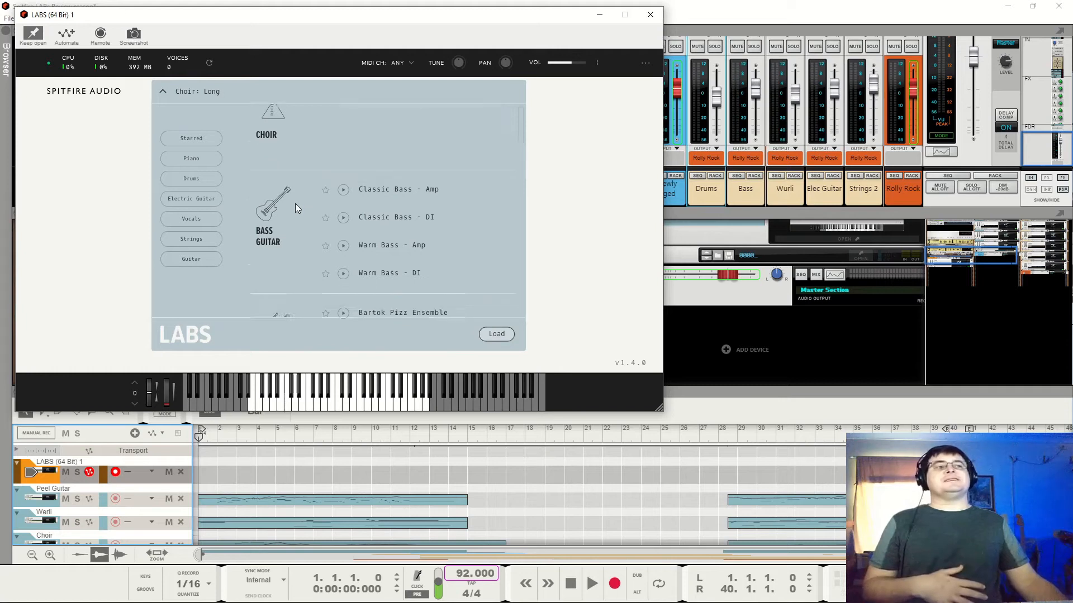
# - Filter the LABS presets by Guitar, and clear that filter again
pyautogui.scroll(-1, 295, 204)
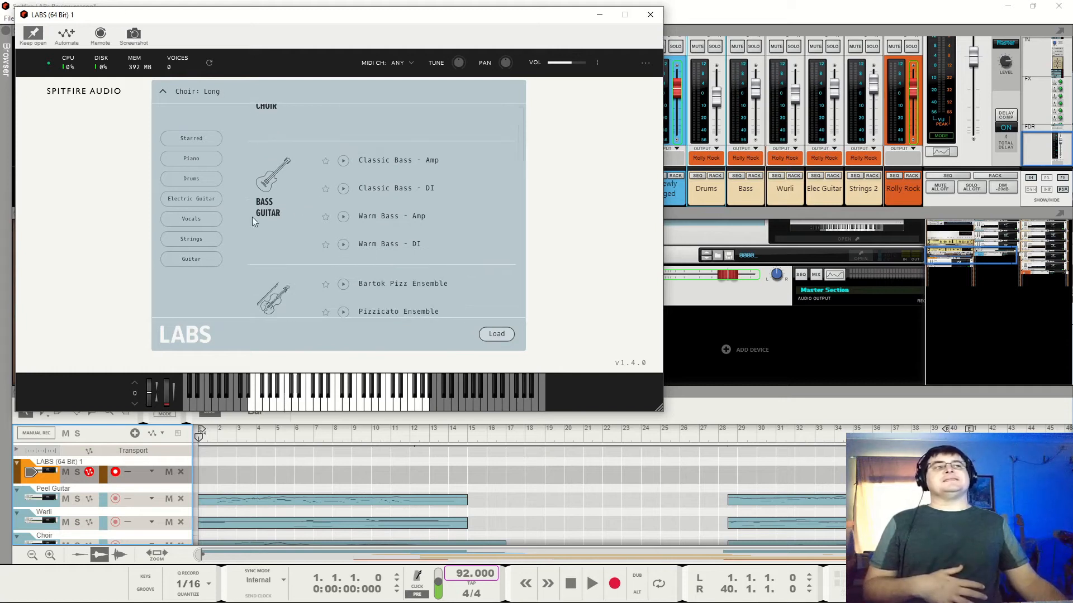
pyautogui.click(192, 258)
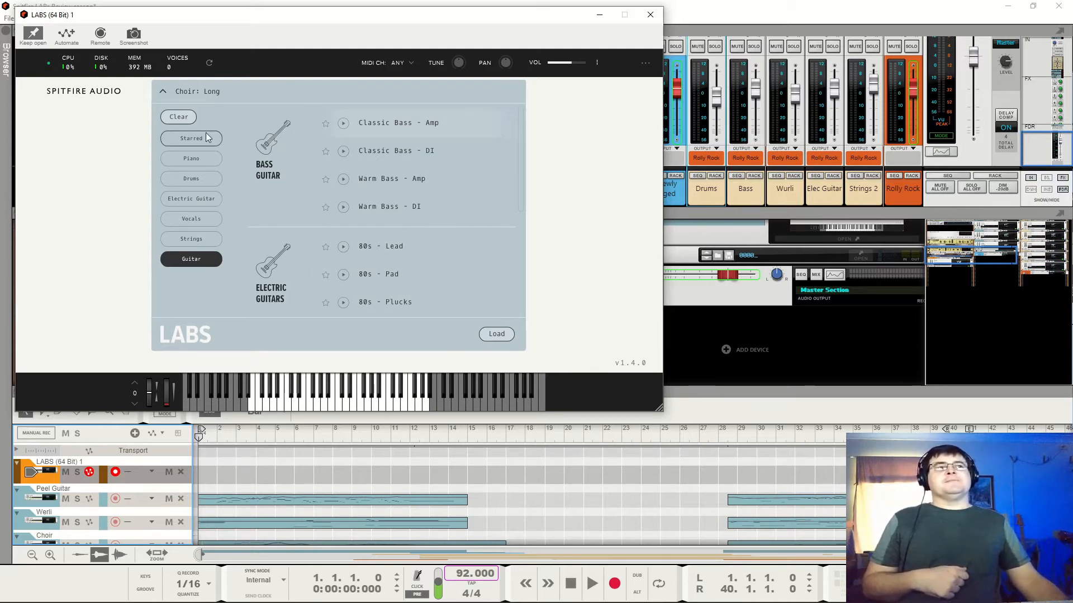
pyautogui.click(188, 116)
# - Load the Pop - Rhythms preset of the Electric Guitars library and move the song position to bar 19
pyautogui.scroll(-10, 423, 229)
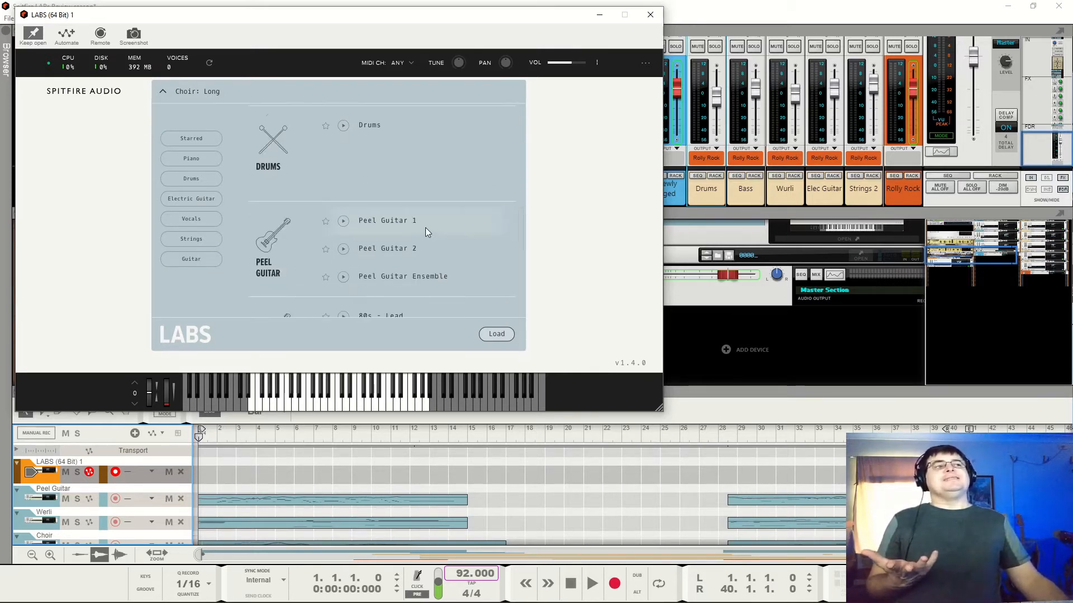
pyautogui.scroll(5, 441, 250)
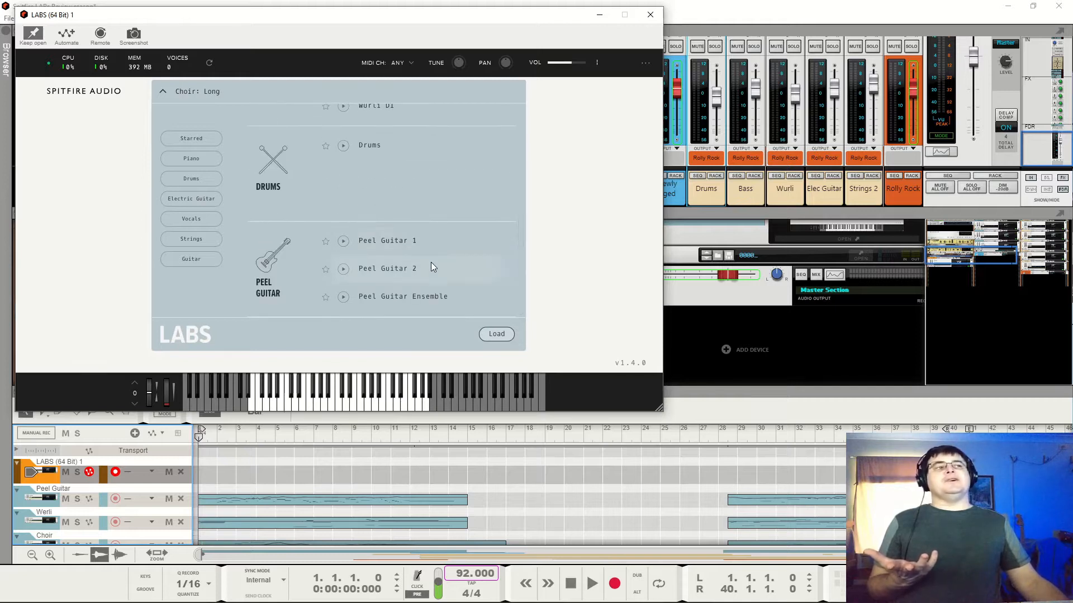
pyautogui.scroll(-5, 447, 256)
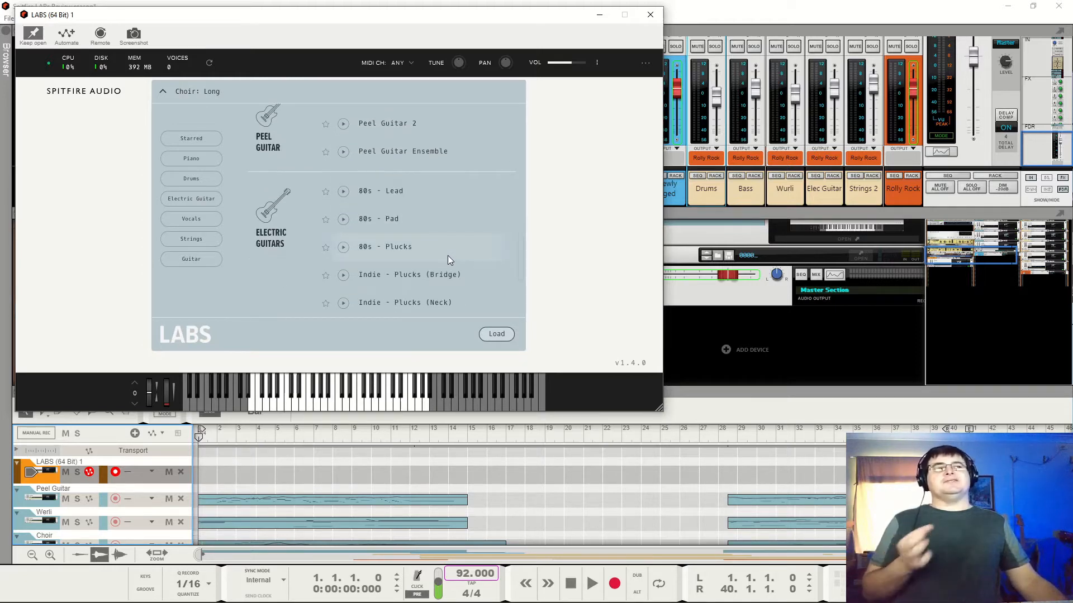
pyautogui.scroll(3, 447, 252)
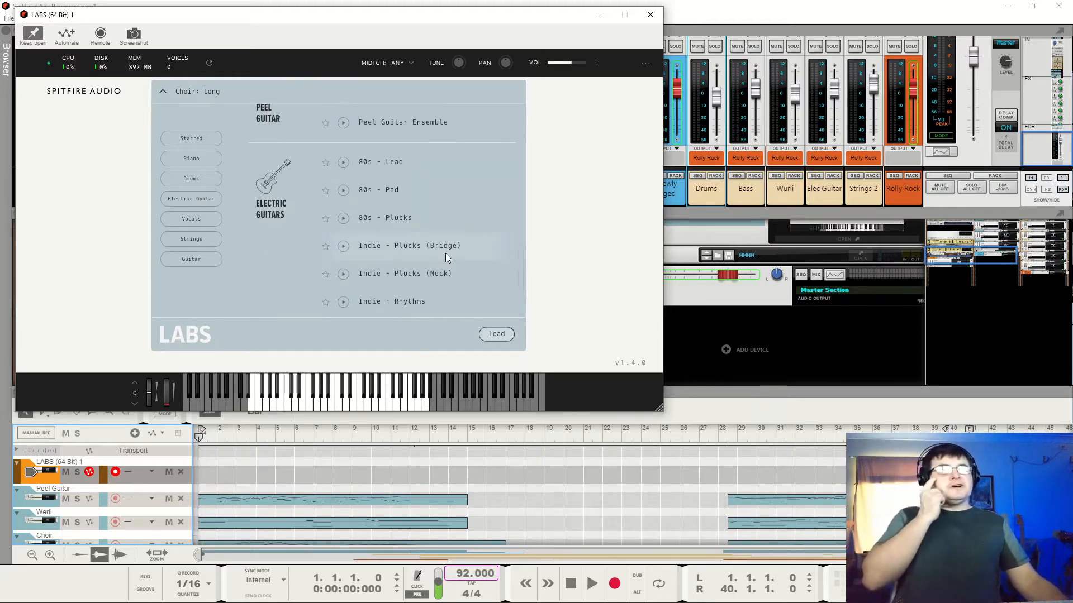
pyautogui.scroll(-3, 446, 258)
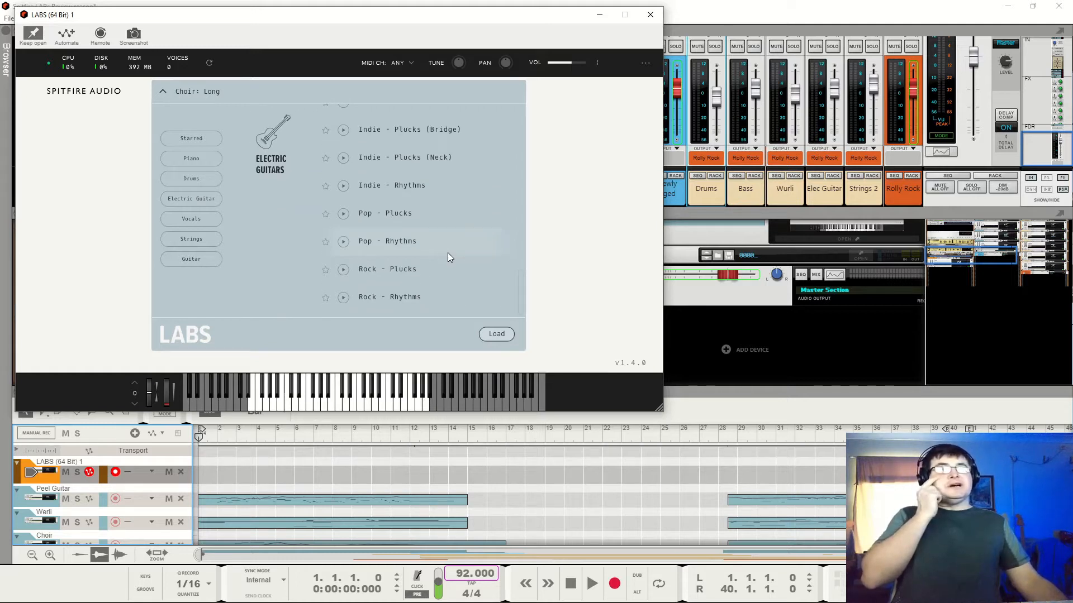
pyautogui.doubleClick(385, 243)
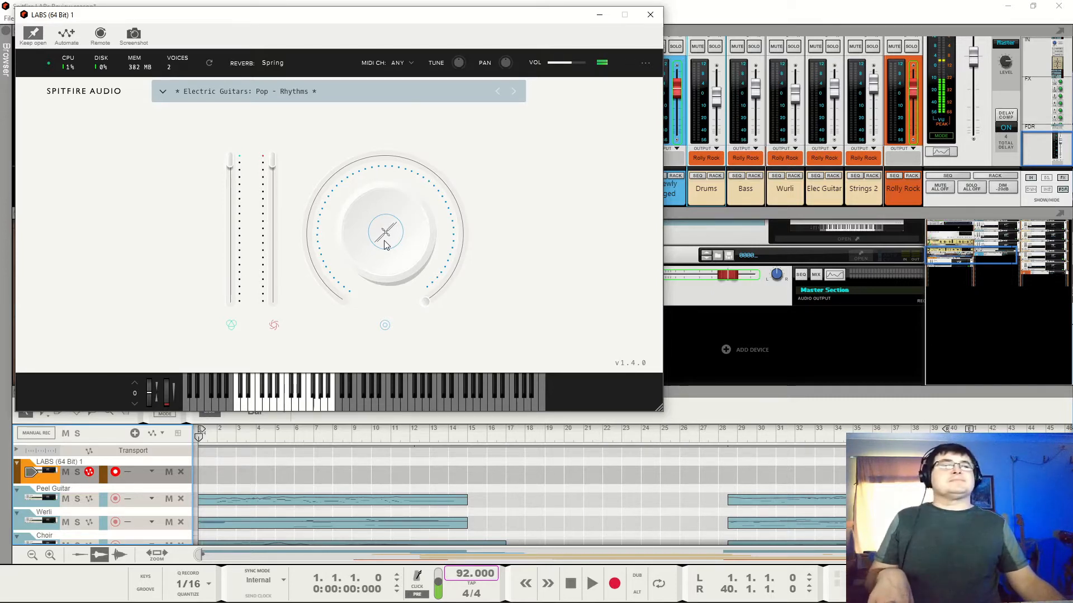
pyautogui.click(545, 437)
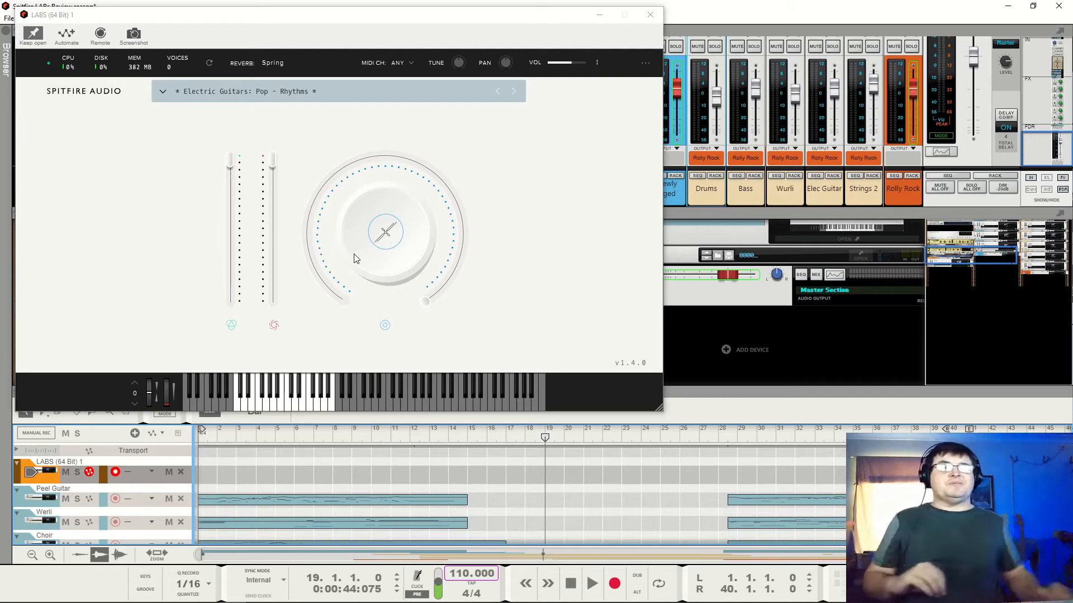
# - Audition the Pop - Plucks preset of the Electric Guitars library and load it in place of Pop - Rhythms
pyautogui.click(229, 92)
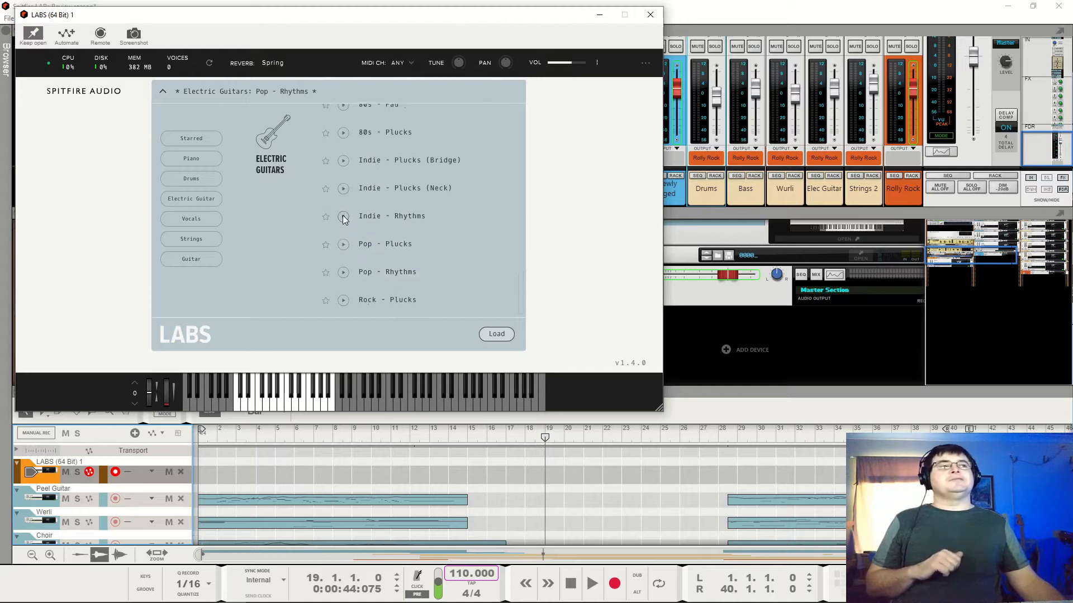
pyautogui.scroll(2, 363, 124)
pyautogui.scroll(1, 361, 135)
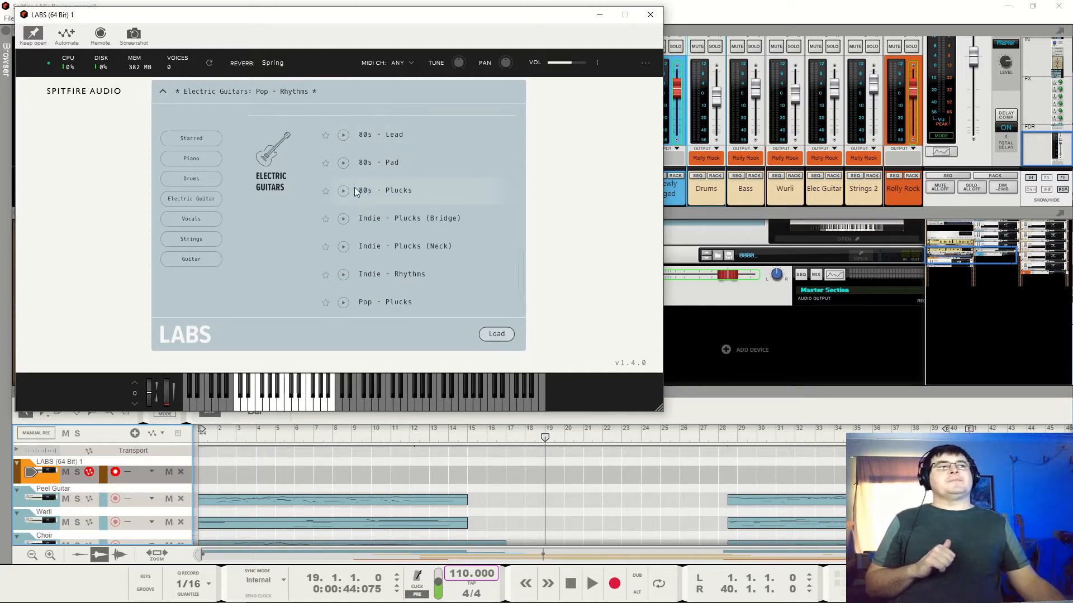
pyautogui.scroll(-2, 370, 234)
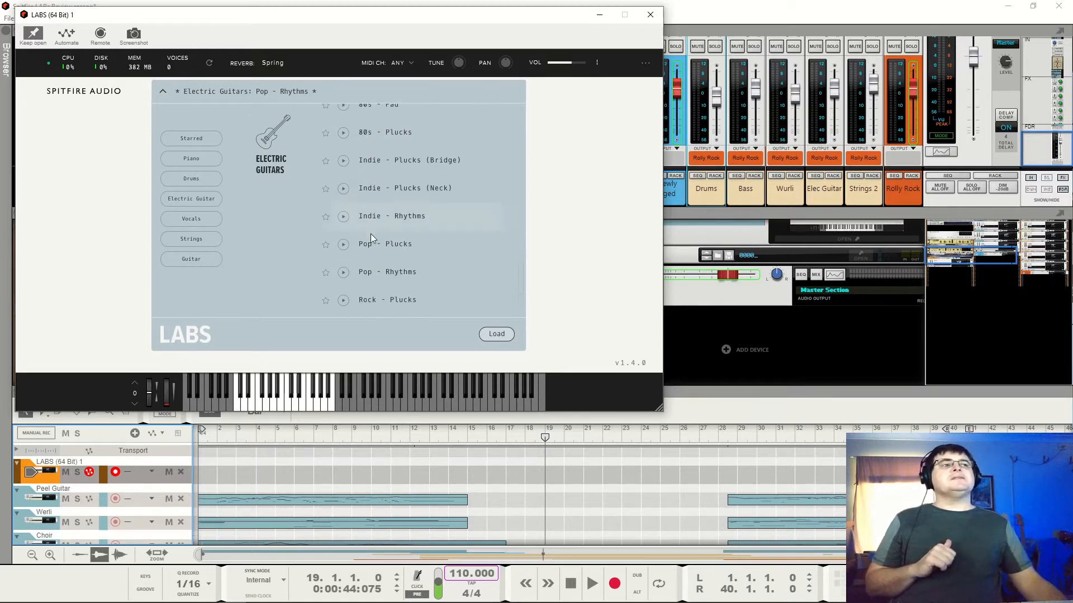
pyautogui.click(343, 246)
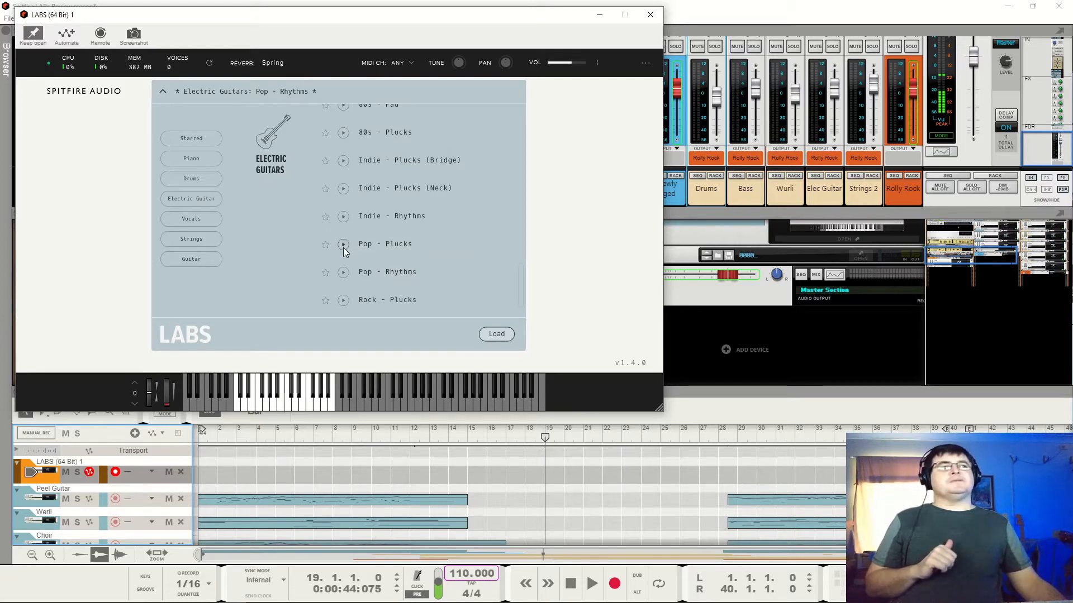
pyautogui.doubleClick(378, 245)
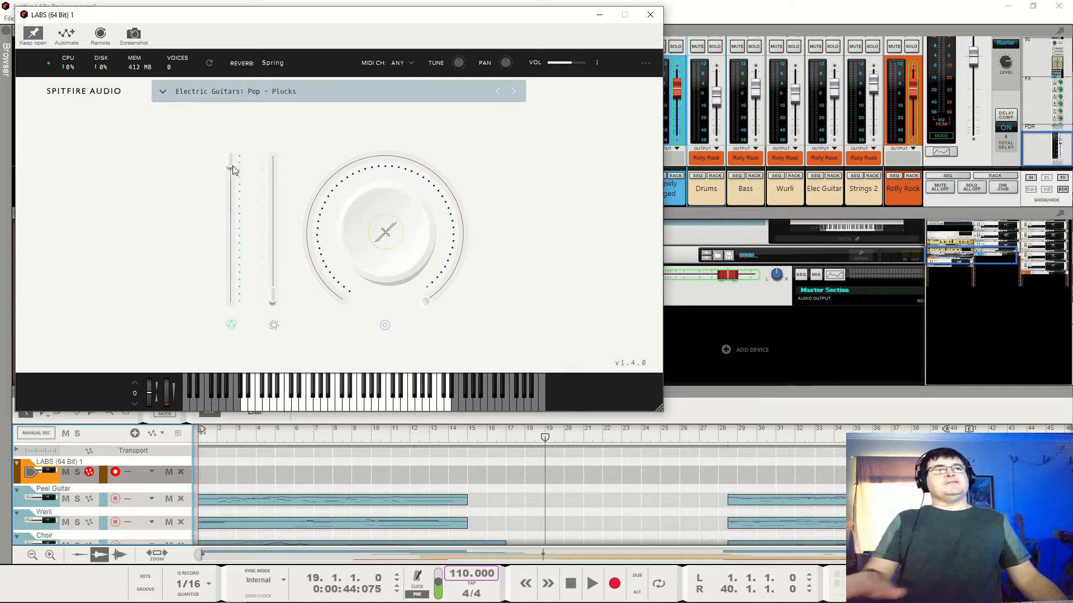
# - Try out the green-marked slider of the Pop - Plucks preset, leaving it at its maximum and the red-marked slider at 0%
pyautogui.moveTo(230, 168)
pyautogui.mouseDown()
pyautogui.moveTo(232, 318)
pyautogui.moveTo(230, 161)
pyautogui.mouseUp()
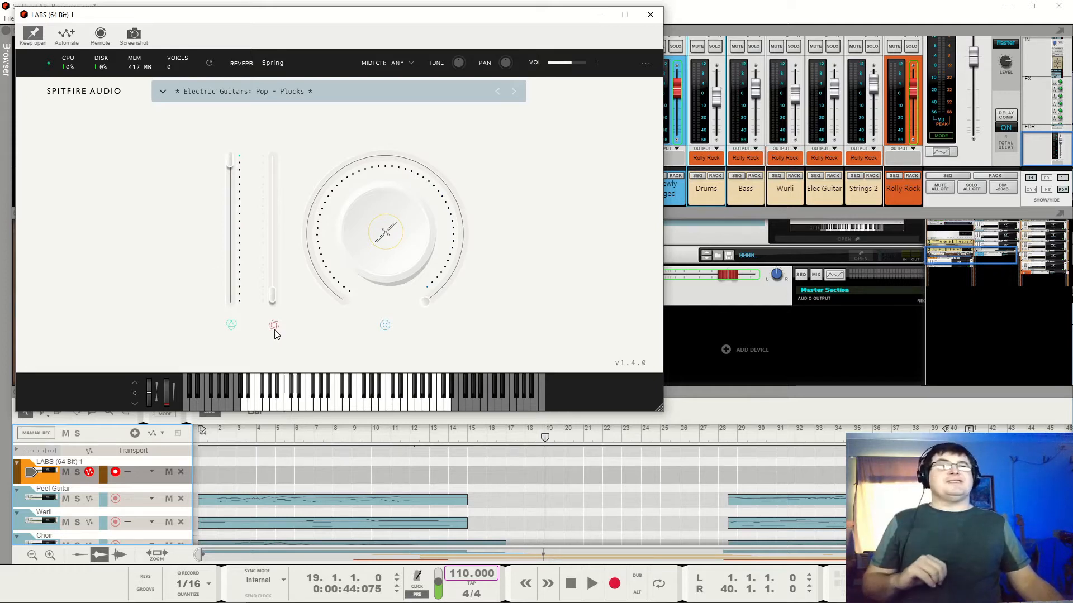
pyautogui.moveTo(272, 300)
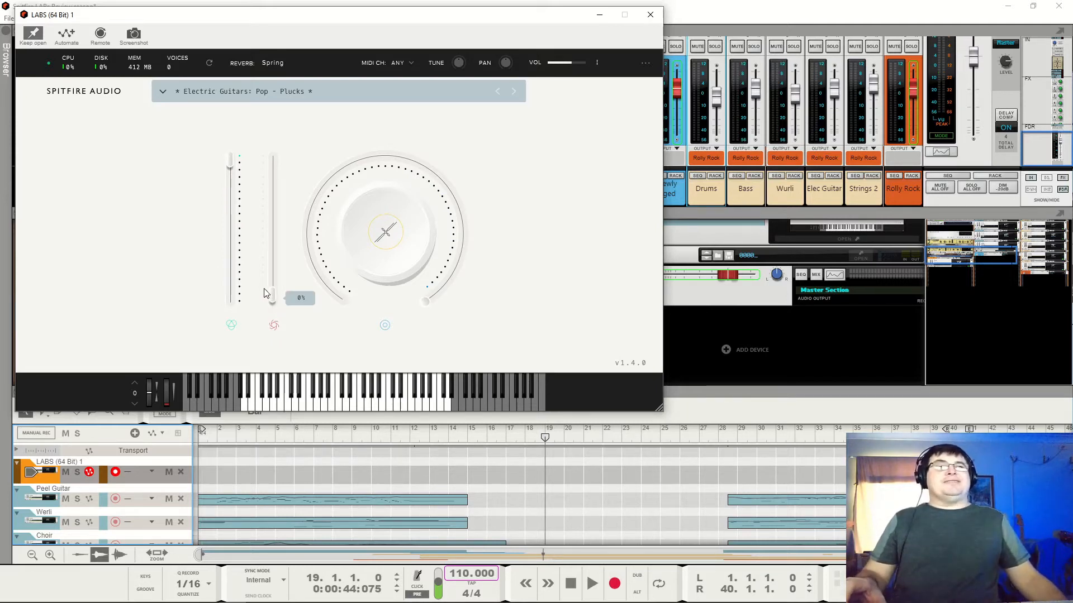
pyautogui.moveTo(230, 162); pyautogui.dragTo(233, 139)
pyautogui.moveTo(272, 302)
pyautogui.moveTo(272, 302)
pyautogui.mouseDown()
pyautogui.moveTo(274, 209)
pyautogui.moveTo(262, 304)
pyautogui.mouseUp()
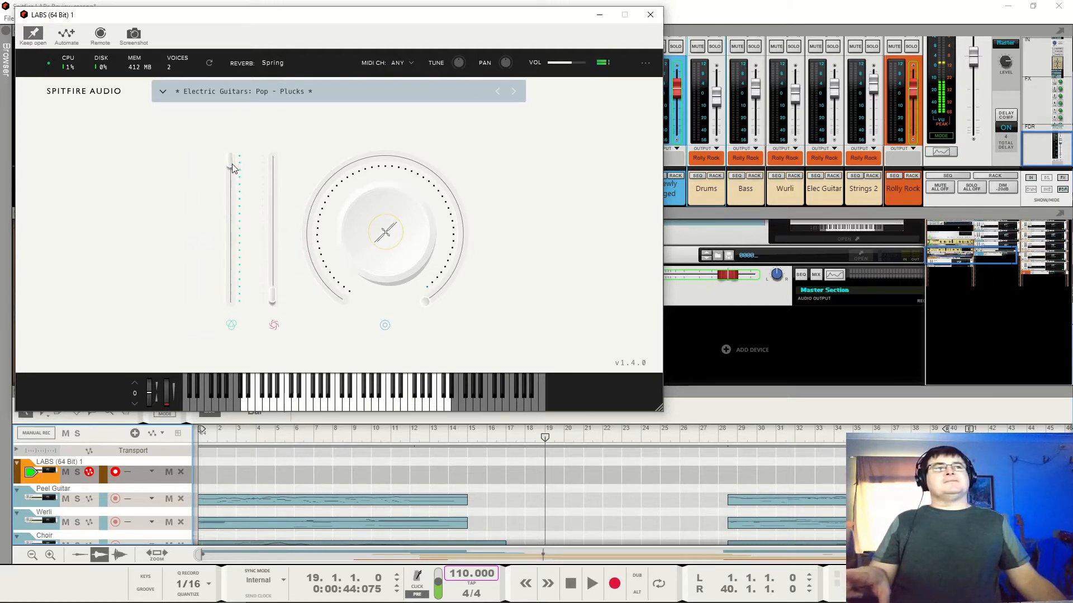
pyautogui.moveTo(232, 163)
pyautogui.mouseDown()
pyautogui.moveTo(227, 216)
pyautogui.moveTo(246, 254)
pyautogui.moveTo(247, 154)
pyautogui.mouseUp()
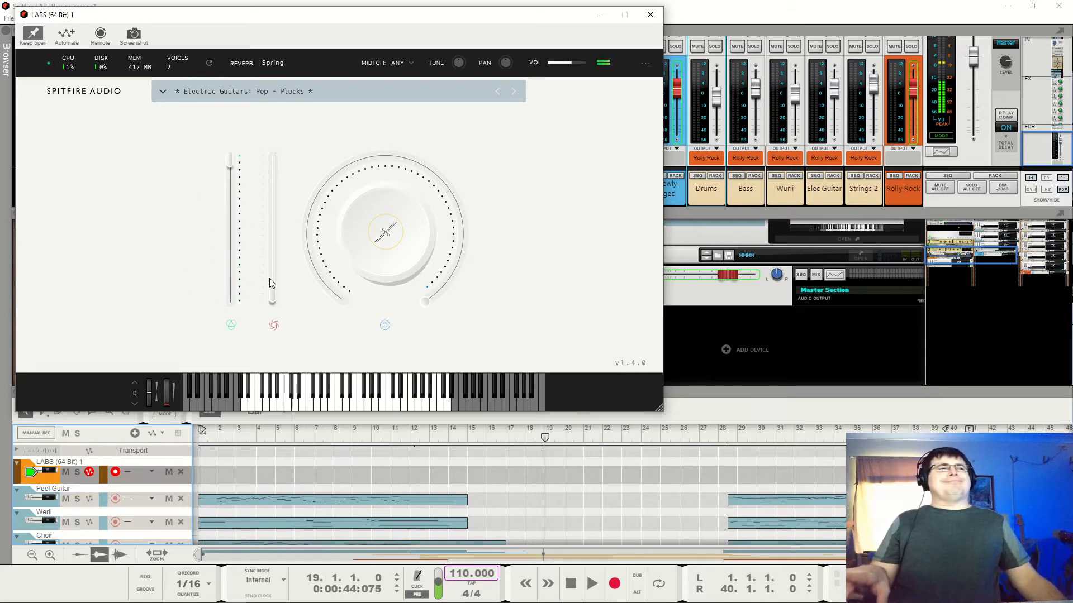
# - Try the red-marked slider at 9%, 0% and its maximum, and return it to 0%
pyautogui.moveTo(273, 296)
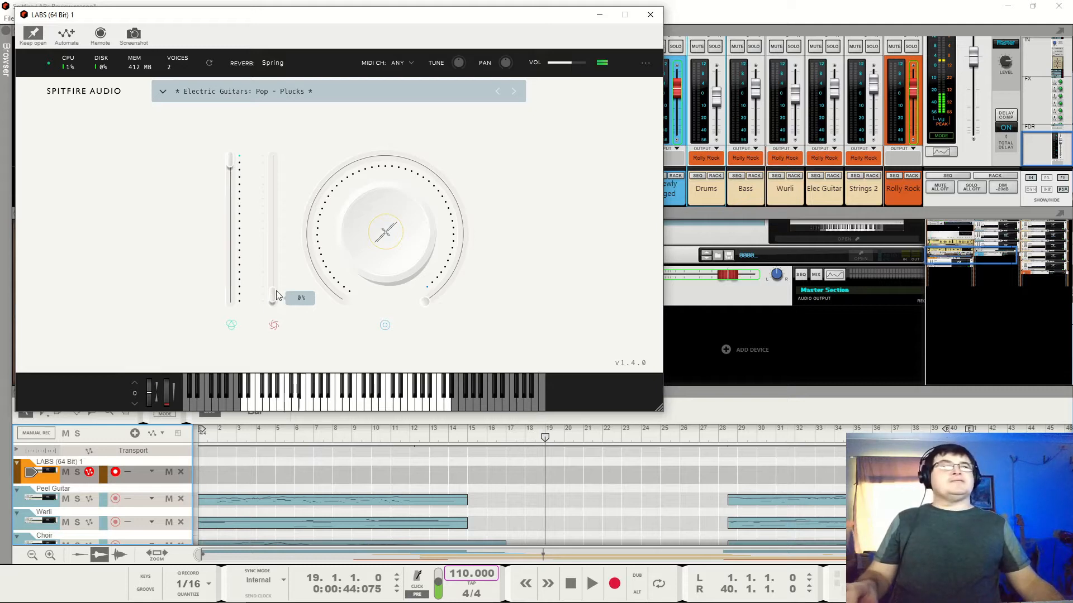
pyautogui.scroll(3, 275, 295)
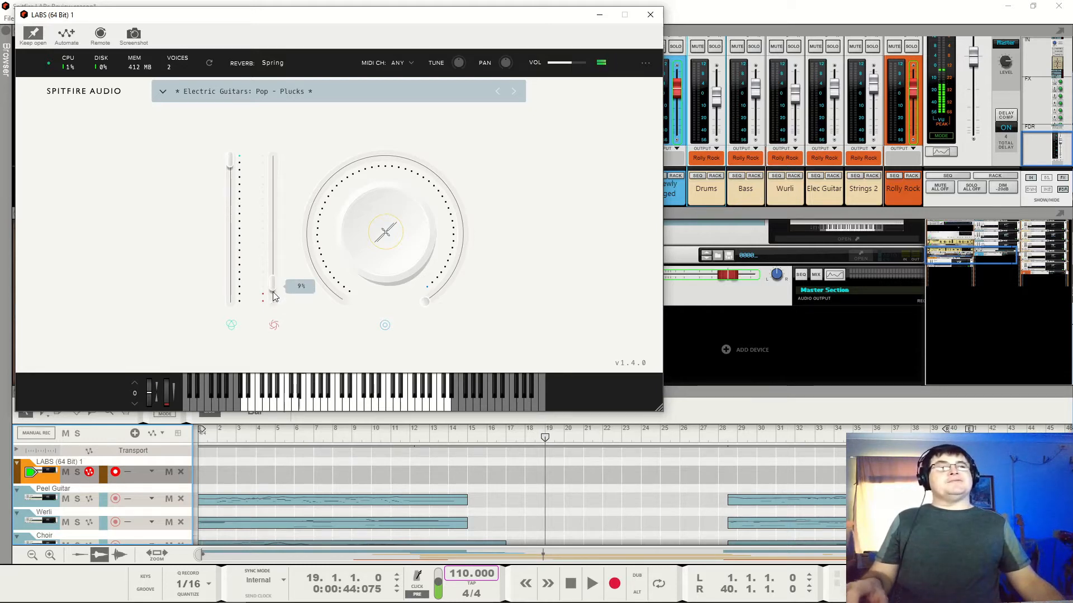
pyautogui.moveTo(273, 290)
pyautogui.mouseDown()
pyautogui.moveTo(273, 317)
pyautogui.moveTo(274, 160)
pyautogui.moveTo(275, 310)
pyautogui.mouseUp()
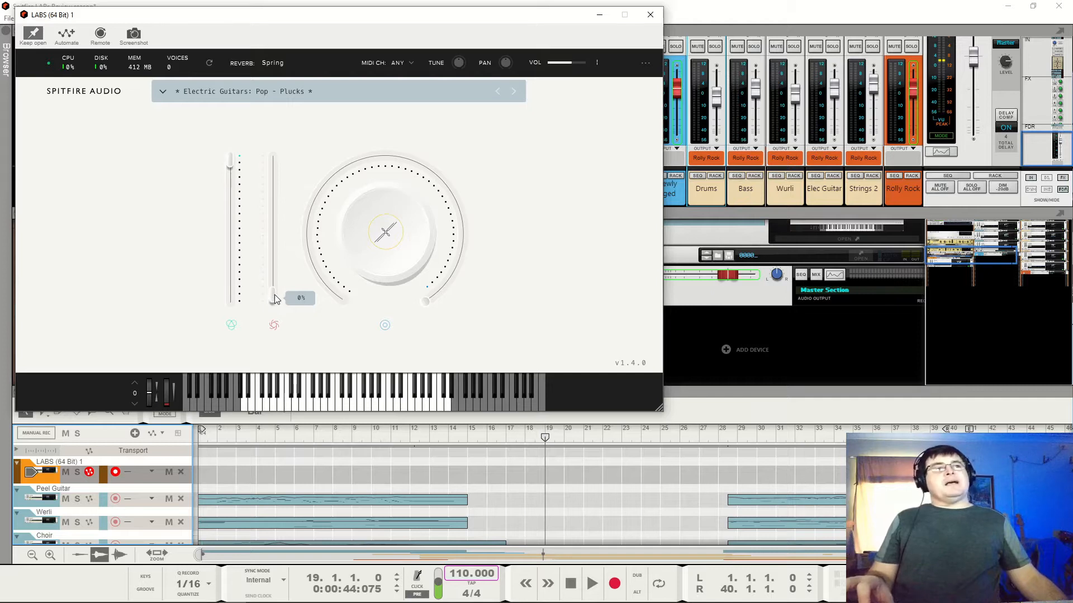
pyautogui.moveTo(274, 294); pyautogui.dragTo(273, 159)
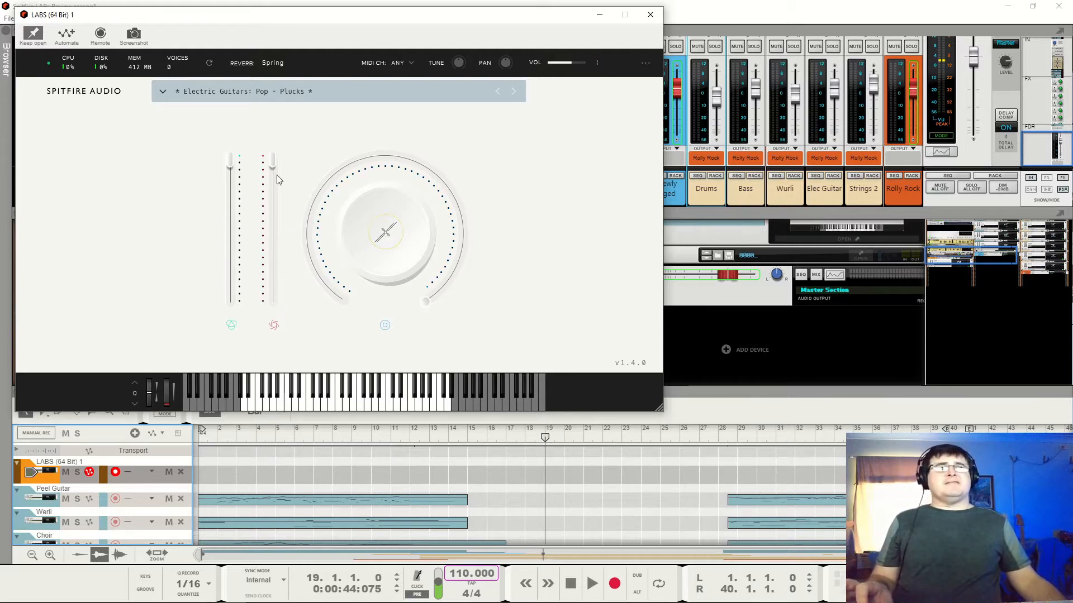
pyautogui.moveTo(273, 162); pyautogui.dragTo(273, 298)
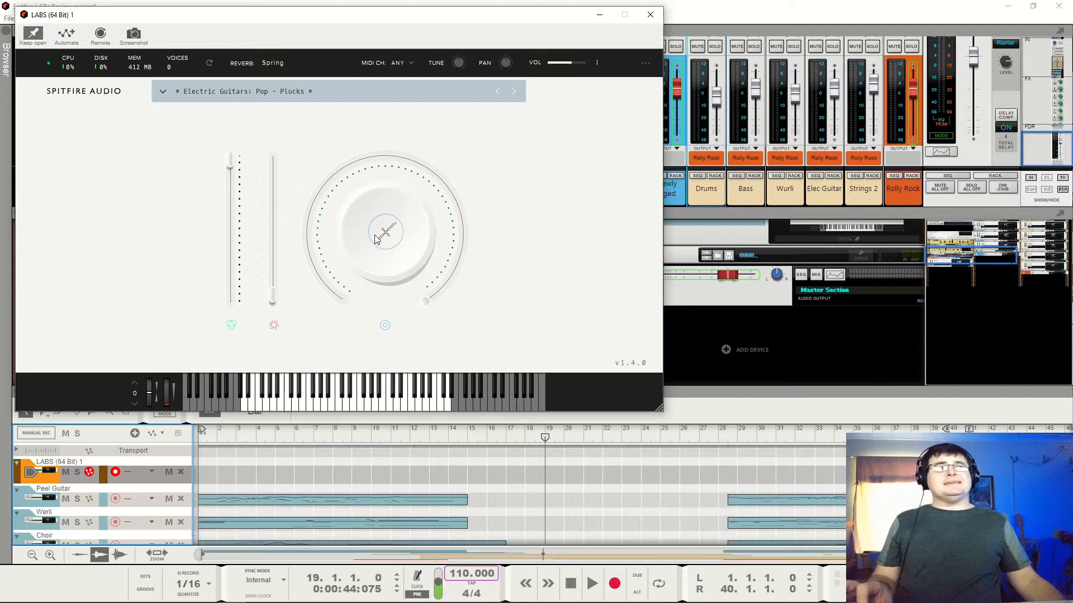
# - Turn the Variation knob down to its minimum and back up to 100%, trying the red-marked slider at roughly two thirds in between
pyautogui.moveTo(426, 303)
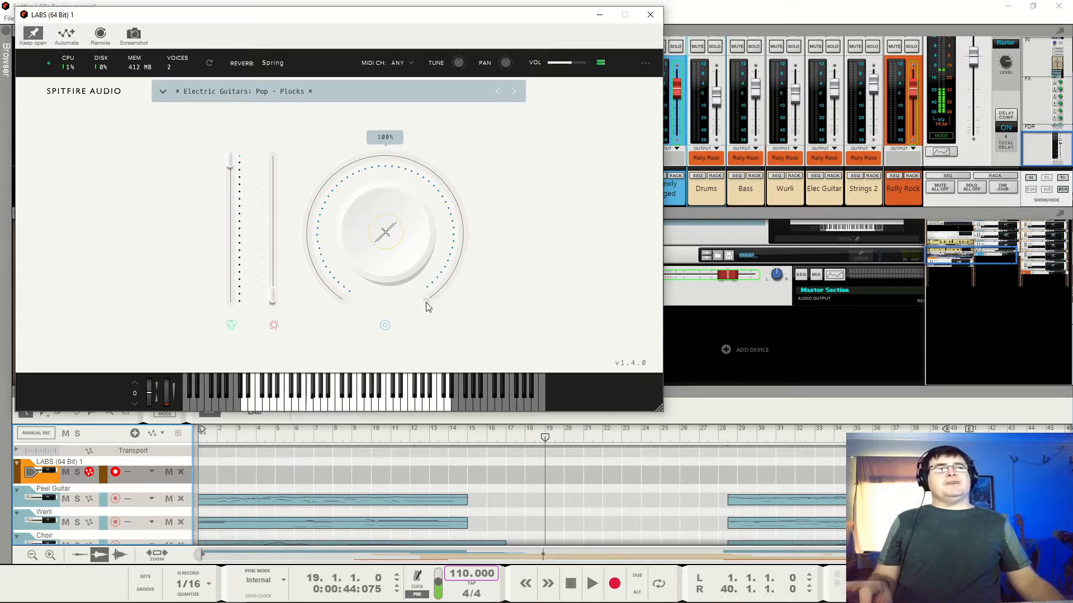
pyautogui.moveTo(425, 303); pyautogui.dragTo(434, 339)
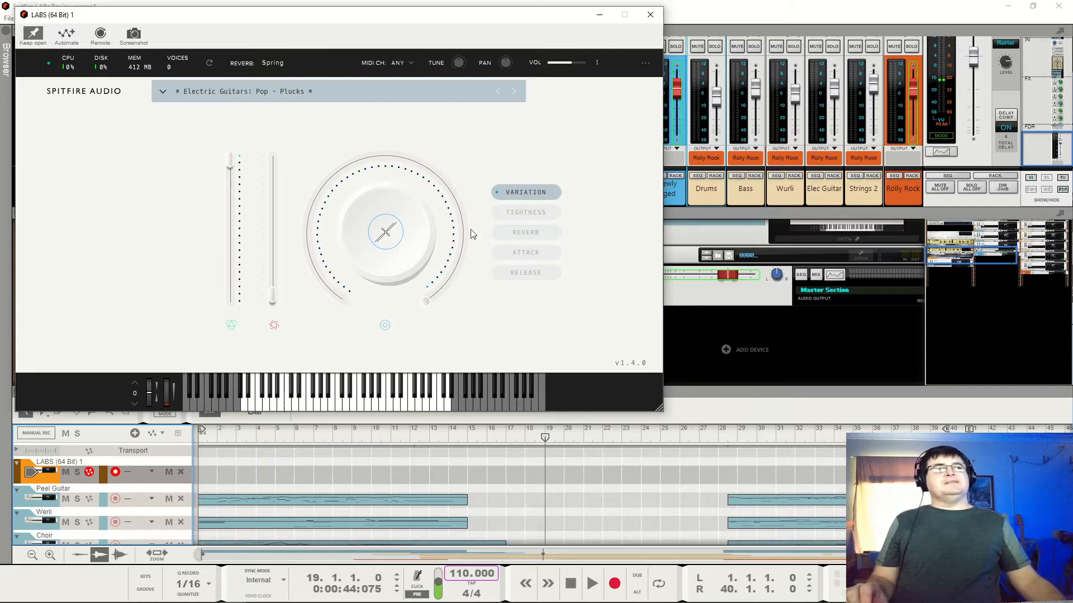
pyautogui.moveTo(426, 307); pyautogui.dragTo(345, 333)
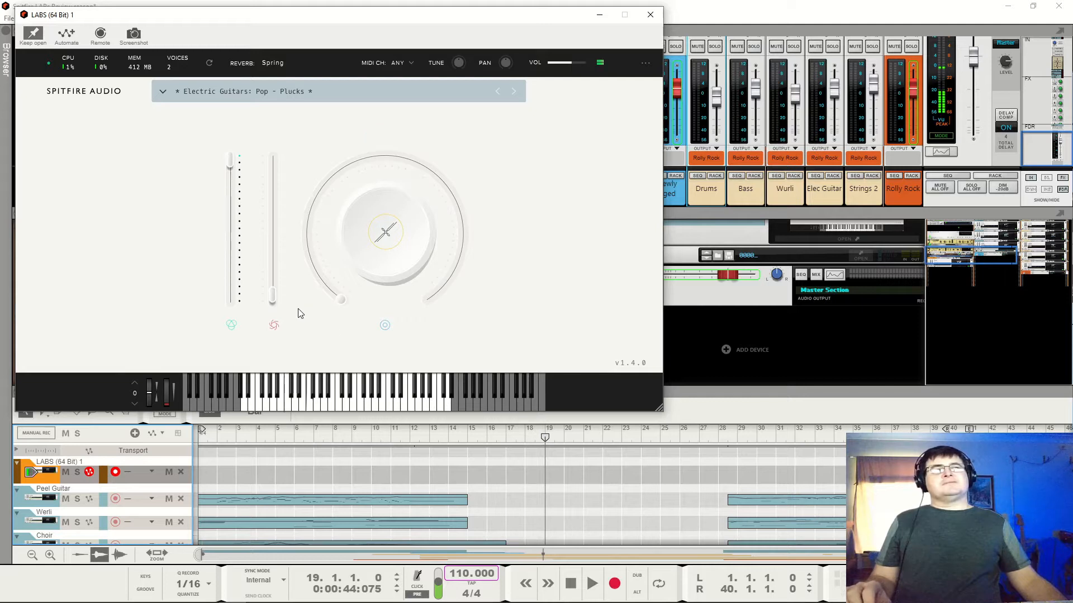
pyautogui.moveTo(278, 305); pyautogui.dragTo(284, 205)
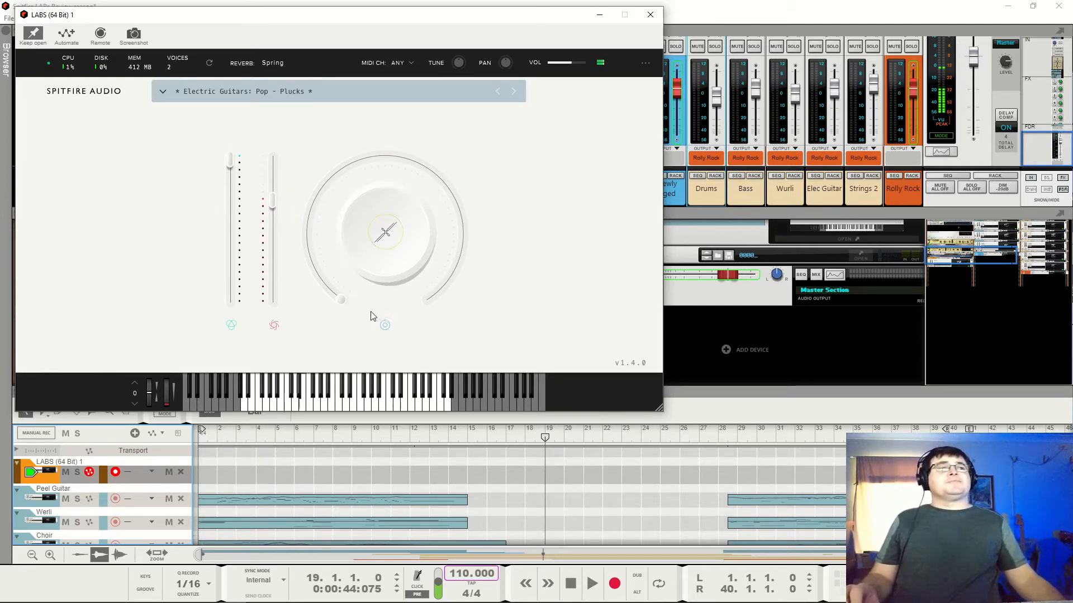
pyautogui.moveTo(343, 304); pyautogui.dragTo(396, 289)
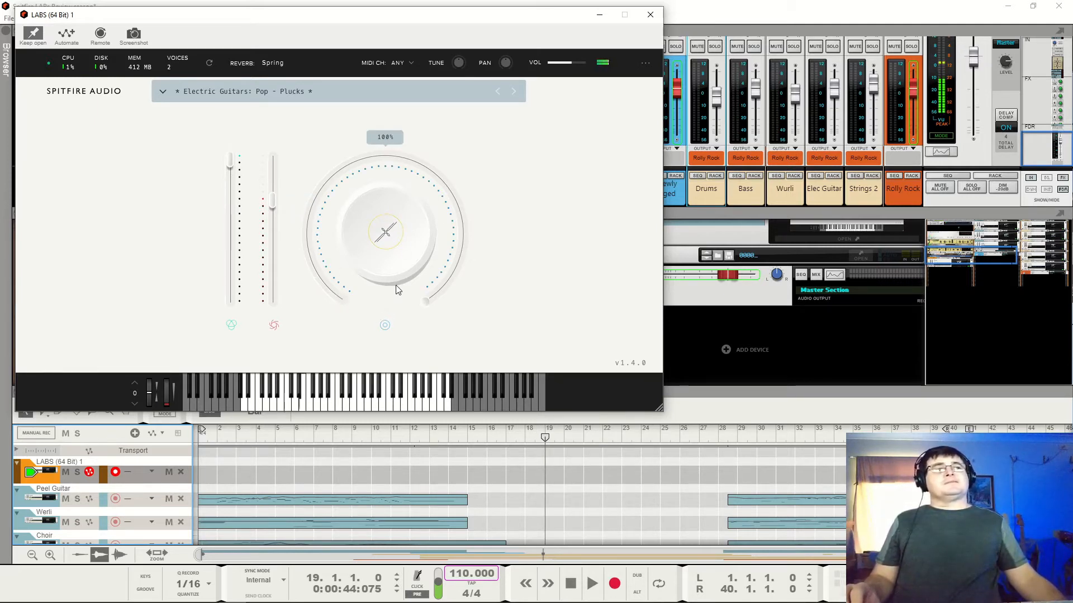
# - Set the red-marked slider to about halfway, keep Variation at 100%, and open the large knob's parameter choices
pyautogui.moveTo(272, 200); pyautogui.dragTo(273, 224)
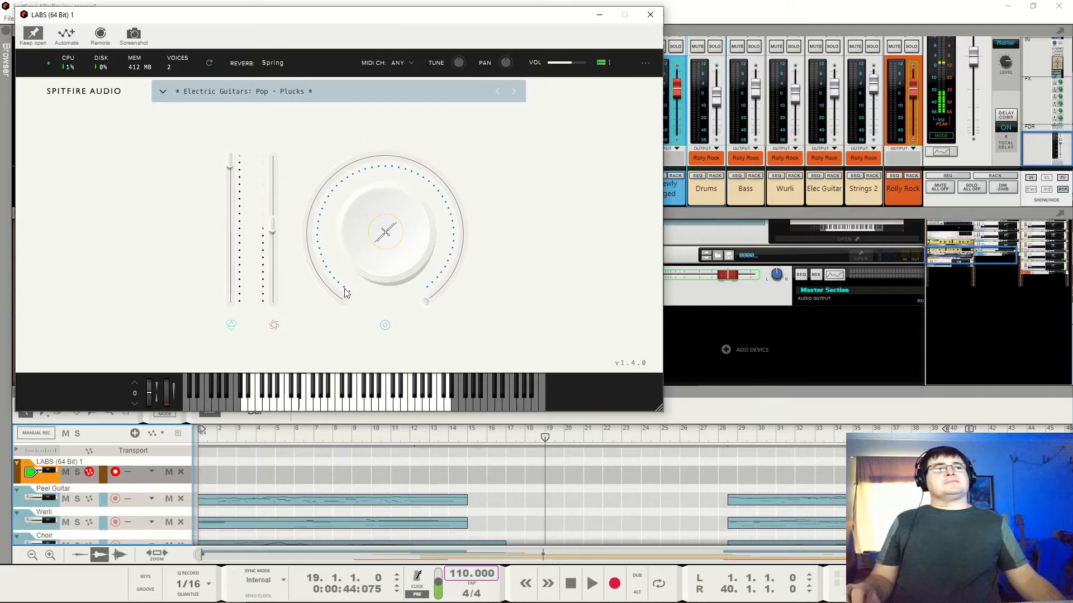
pyautogui.moveTo(427, 302)
pyautogui.mouseDown()
pyautogui.moveTo(455, 201)
pyautogui.moveTo(318, 256)
pyautogui.moveTo(342, 304)
pyautogui.moveTo(441, 302)
pyautogui.moveTo(430, 304)
pyautogui.mouseUp()
pyautogui.click(384, 244)
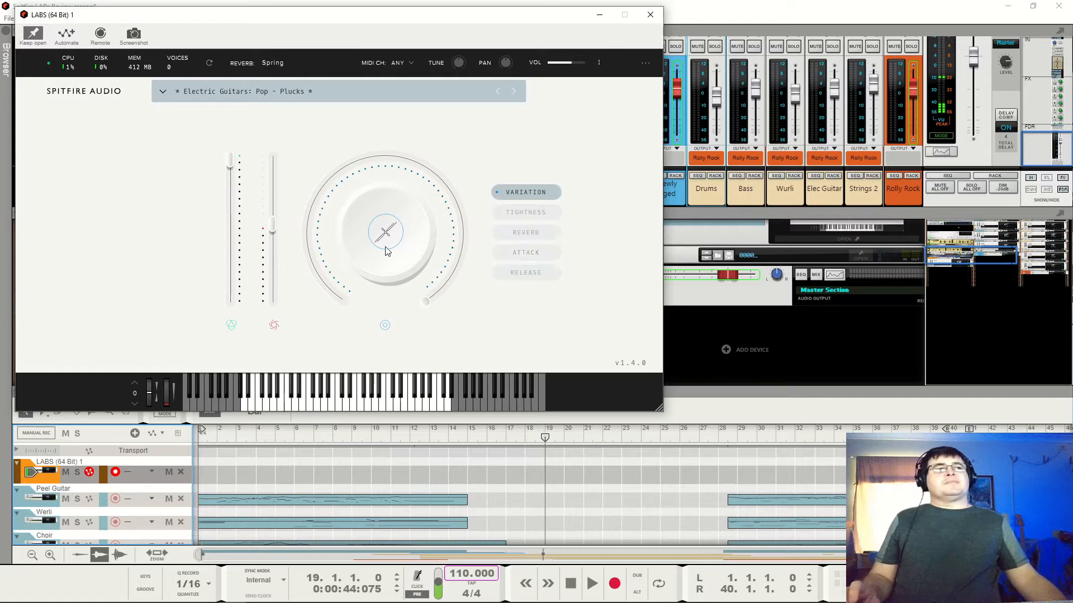
# - Assign the large knob to Tightness and turn it down to its minimum
pyautogui.click(531, 214)
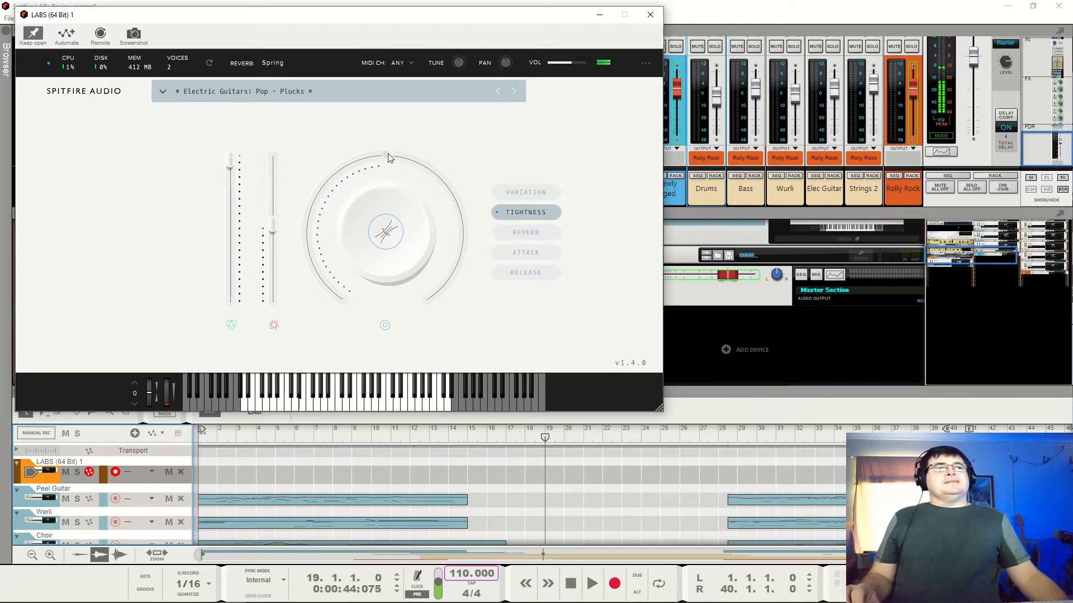
pyautogui.moveTo(388, 155); pyautogui.dragTo(482, 341)
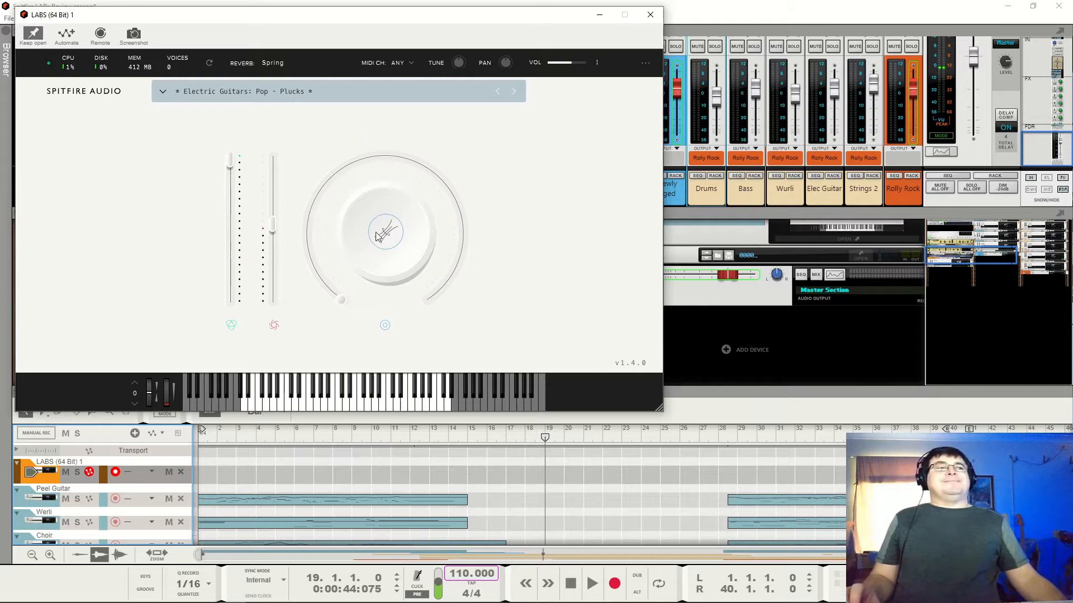
pyautogui.click(388, 244)
# - Assign the large knob to Reverb, try it at 100%, and turn it back down to its minimum
pyautogui.click(548, 233)
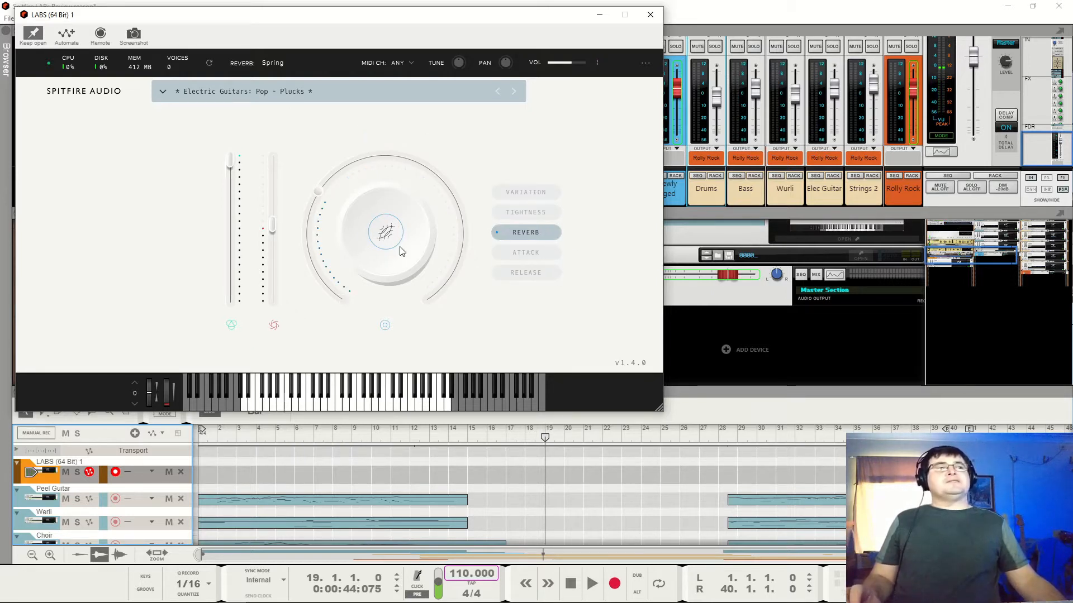
pyautogui.moveTo(317, 199); pyautogui.dragTo(391, 298)
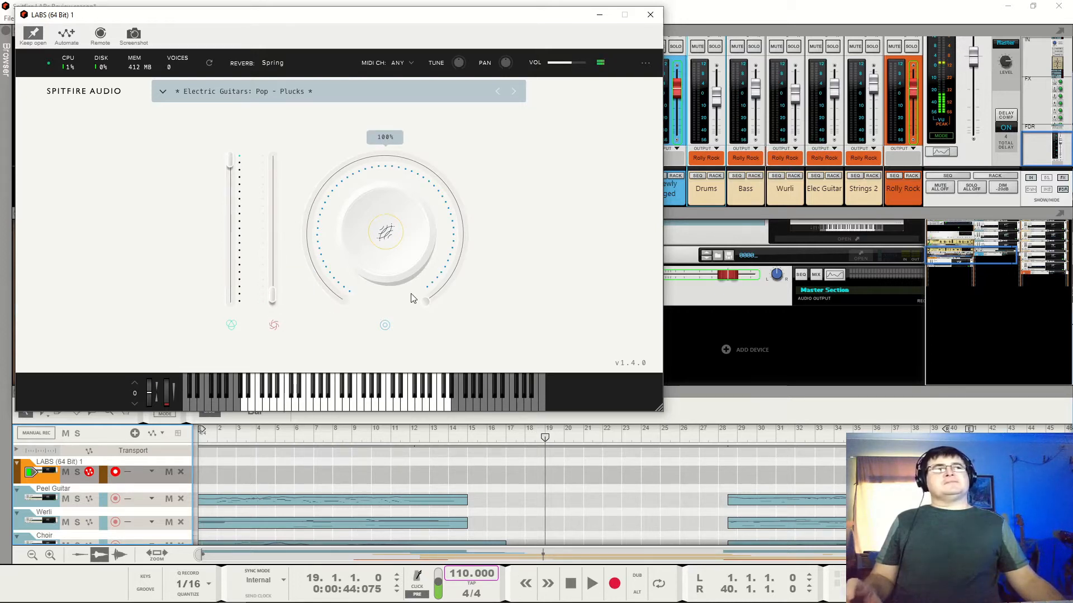
pyautogui.moveTo(410, 297); pyautogui.dragTo(380, 335)
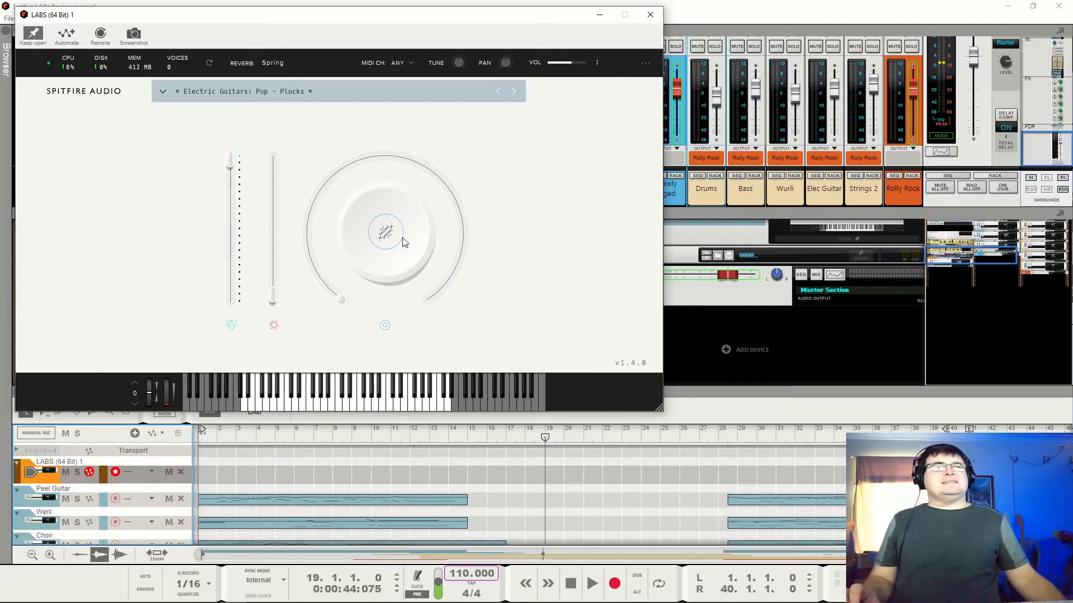
pyautogui.click(386, 234)
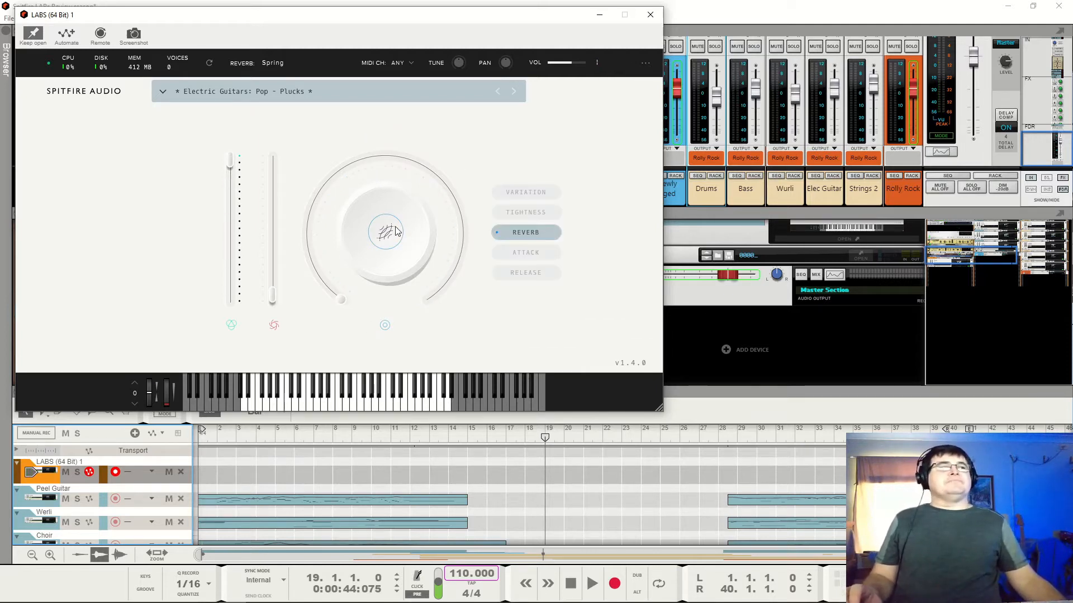
# - Assign the large knob to Attack, try it at 15.0s, and turn it back down to its minimum
pyautogui.click(529, 253)
pyautogui.moveTo(321, 280); pyautogui.dragTo(400, 272)
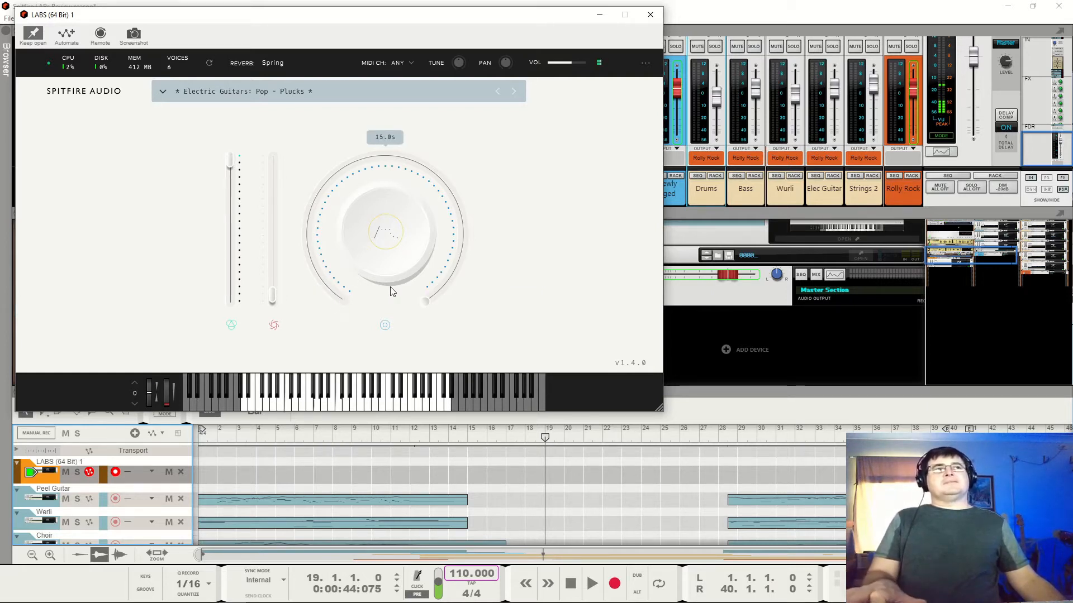
pyautogui.moveTo(403, 286); pyautogui.dragTo(304, 381)
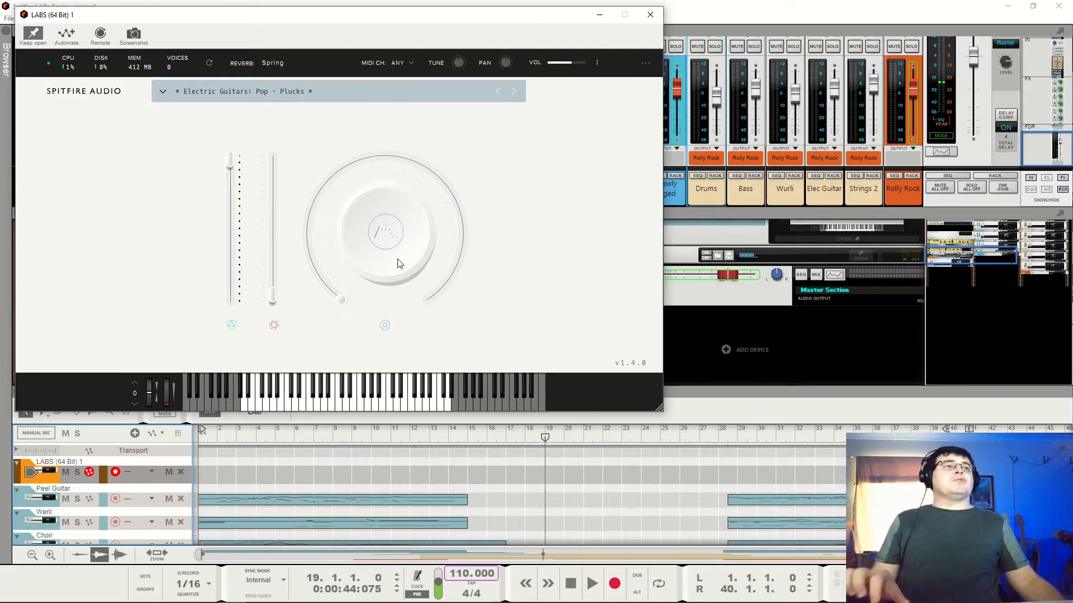
pyautogui.moveTo(382, 240)
# - Assign the large knob to Release and try it out, leaving it at 13.3s
pyautogui.click(535, 277)
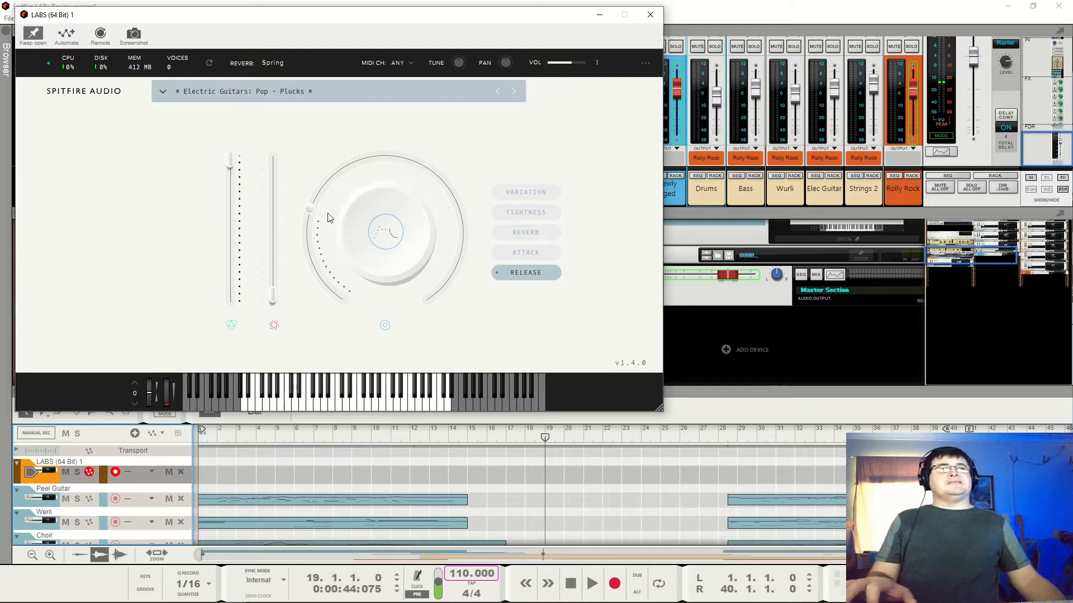
pyautogui.moveTo(313, 209)
pyautogui.moveTo(313, 208); pyautogui.dragTo(431, 239)
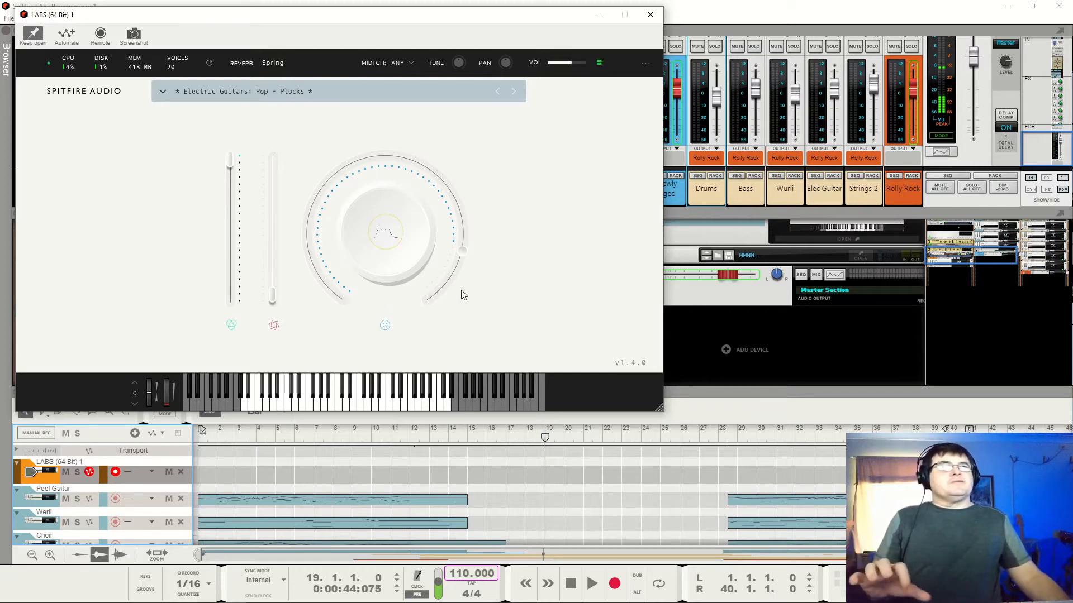
pyautogui.moveTo(400, 168)
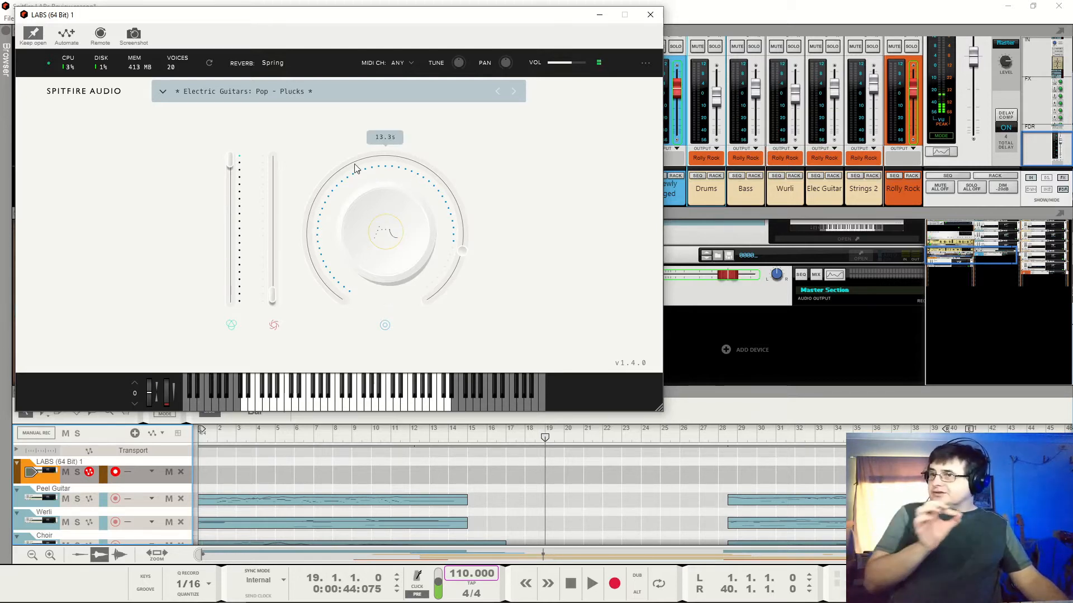
# - Filter the LABS presets by Piano and load Super Soft Wurli Chorus
pyautogui.click(193, 95)
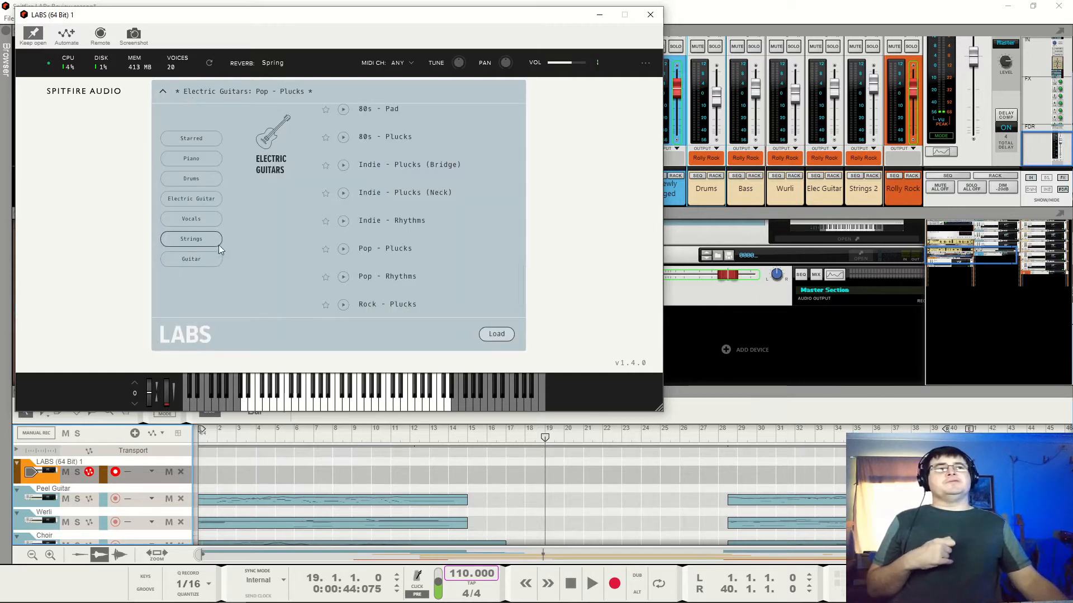
pyautogui.click(200, 158)
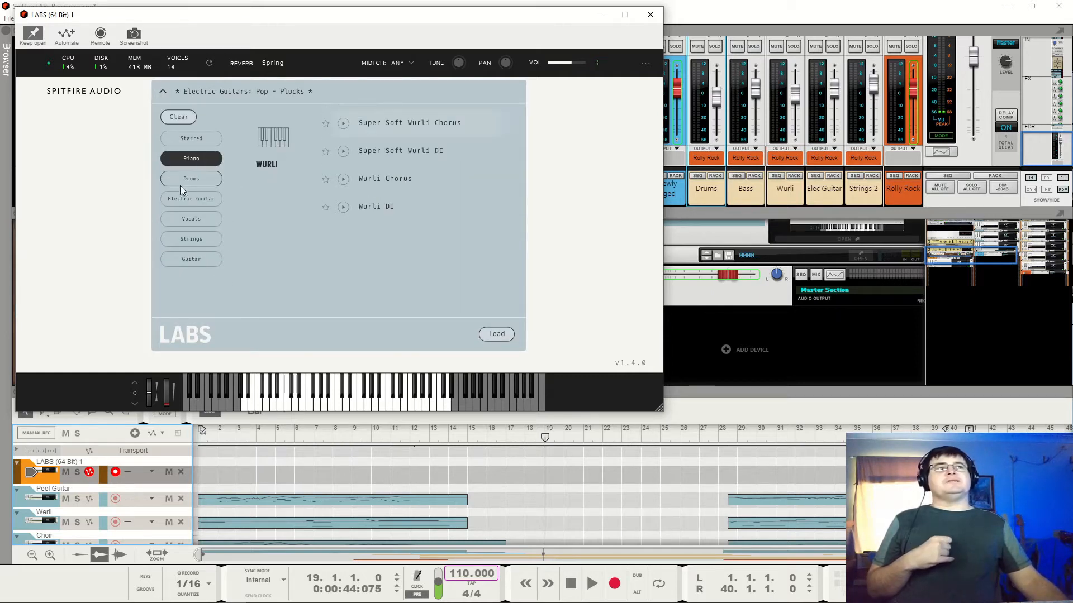
pyautogui.click(421, 123)
pyautogui.moveTo(400, 292)
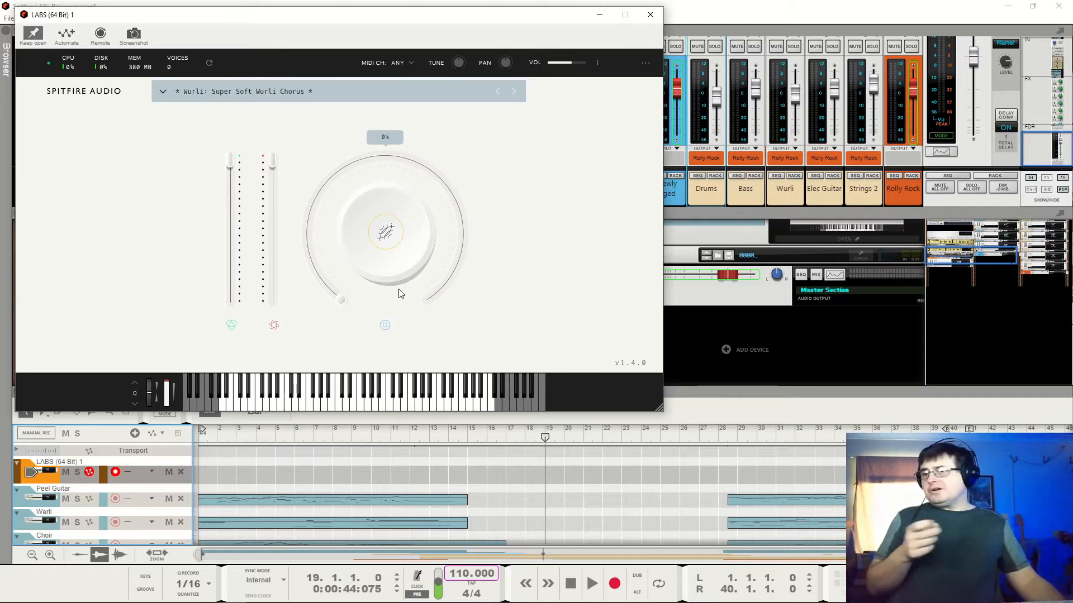
# - Close the LABS plug-in window and delete the LABS (64 Bit) 1 device from the rack
pyautogui.click(651, 16)
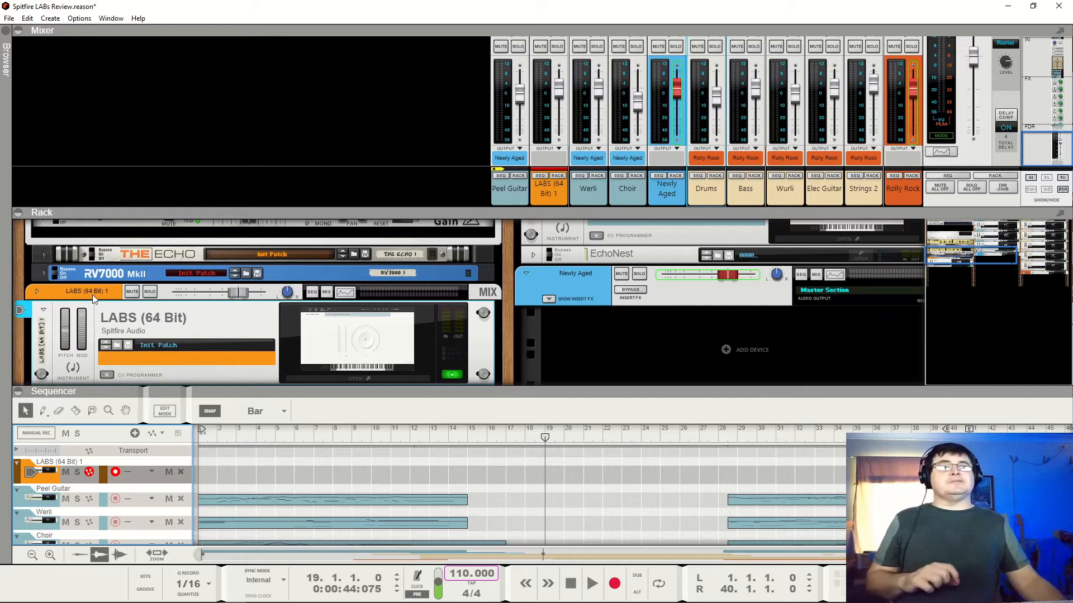
pyautogui.press('Delete')
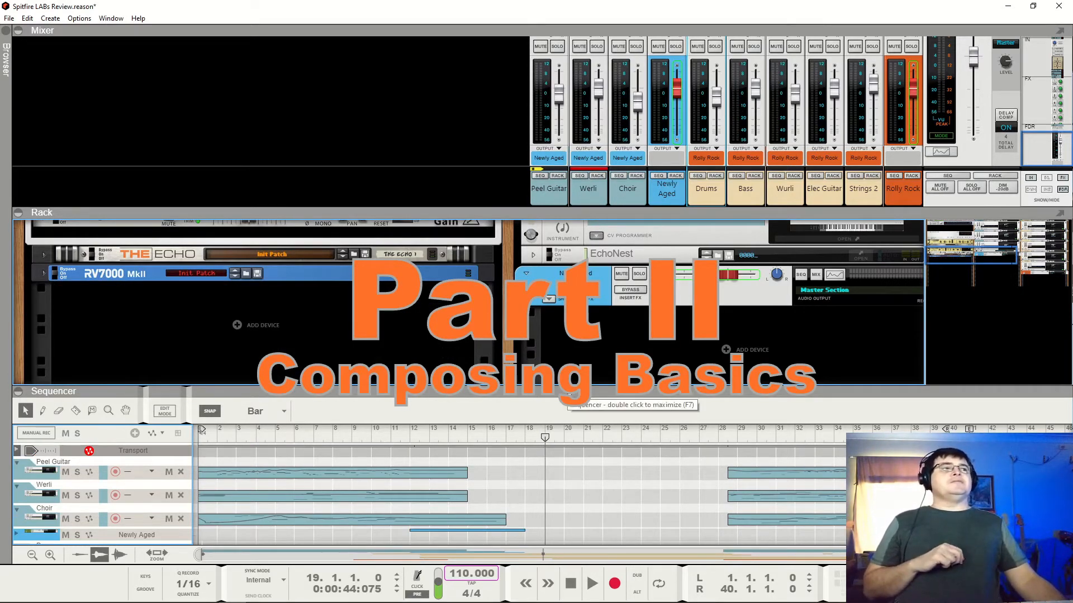
# - Collapse the Mixer and enlarge the Rack to show the Peel Guitar, Werli and Choir LABS devices beside the Drums and Bass column
pyautogui.scroll(10, 595, 379)
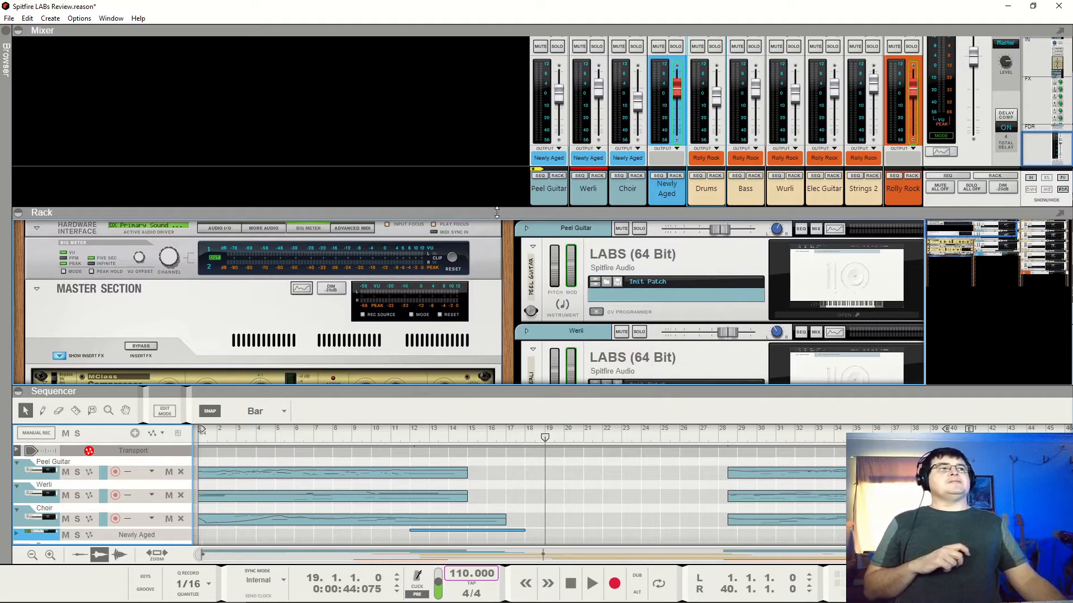
pyautogui.moveTo(497, 212); pyautogui.dragTo(517, 4)
pyautogui.scroll(-3, 605, 267)
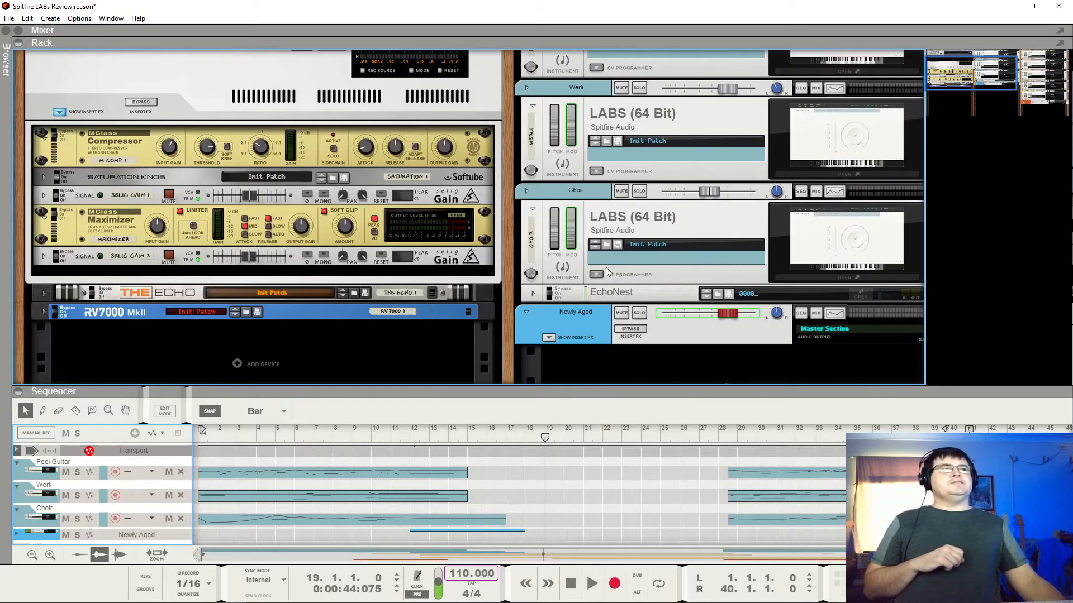
pyautogui.scroll(3, 606, 267)
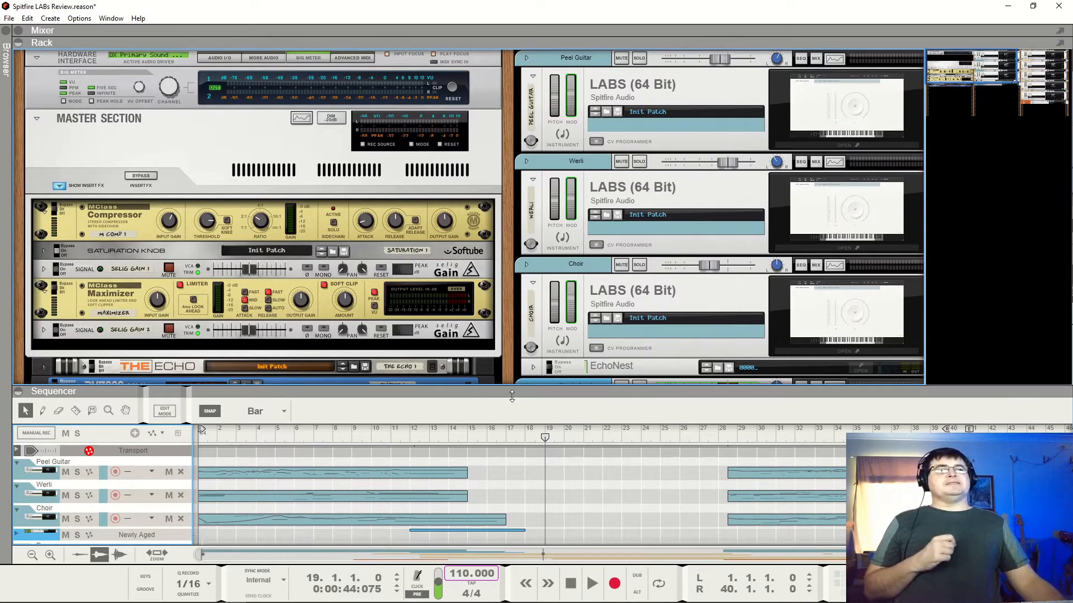
pyautogui.moveTo(512, 396); pyautogui.dragTo(513, 511)
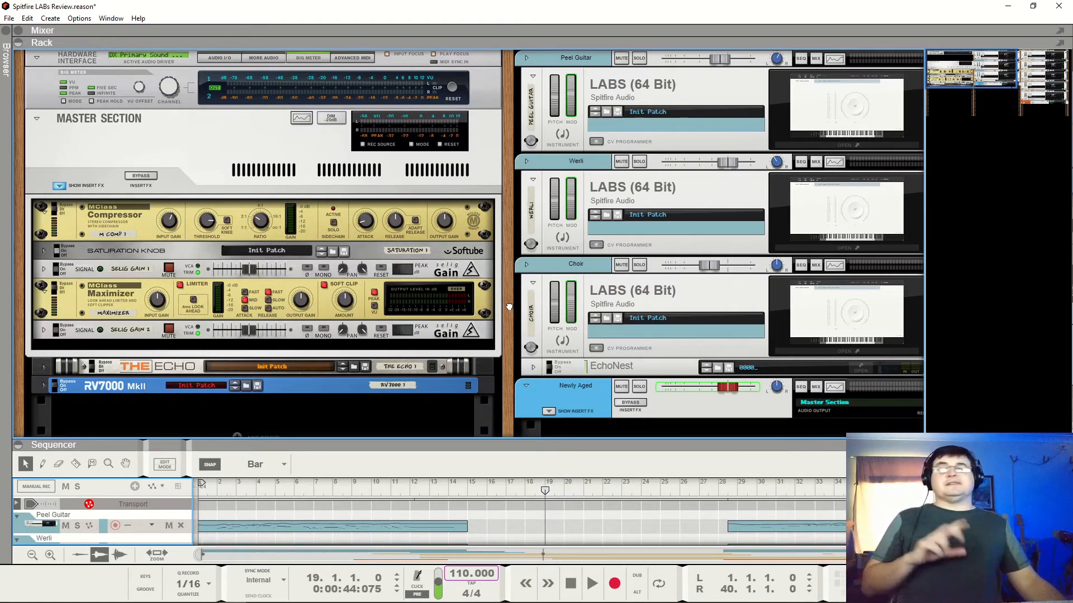
pyautogui.moveTo(509, 306); pyautogui.dragTo(52, 346)
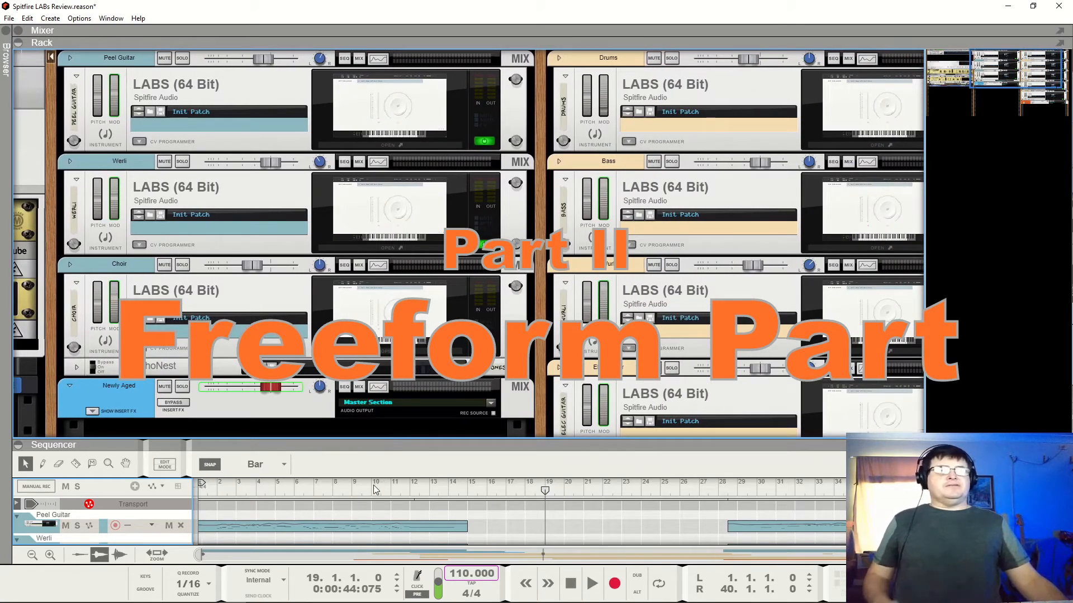
# - Play the song's opening from bar 1 twice, stopping in bar 5 the first time and at bar 6 the second
pyautogui.click(200, 489)
pyautogui.press('space')
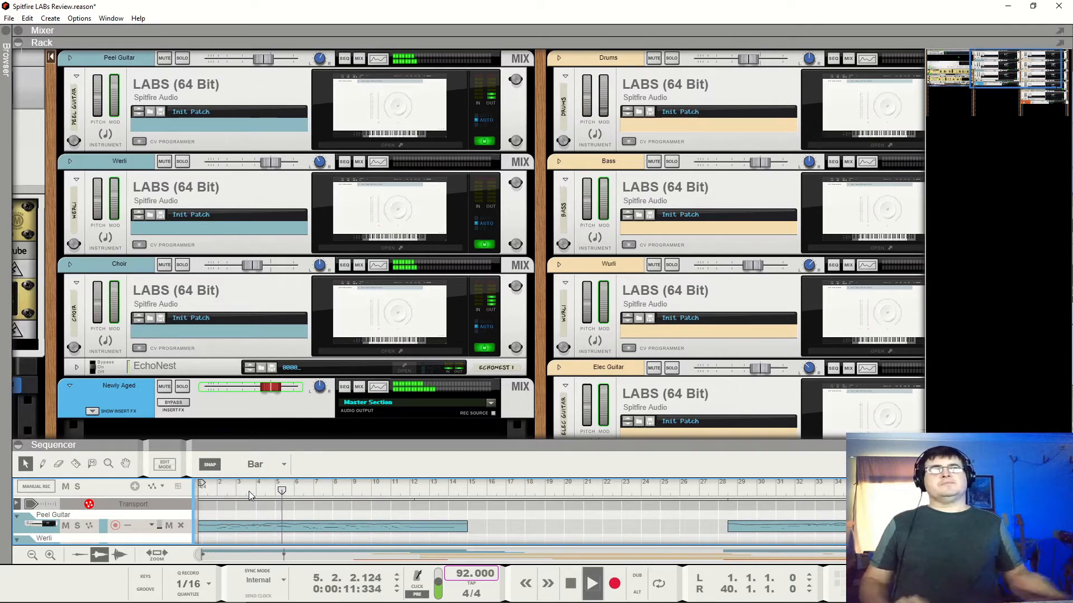
pyautogui.press('space')
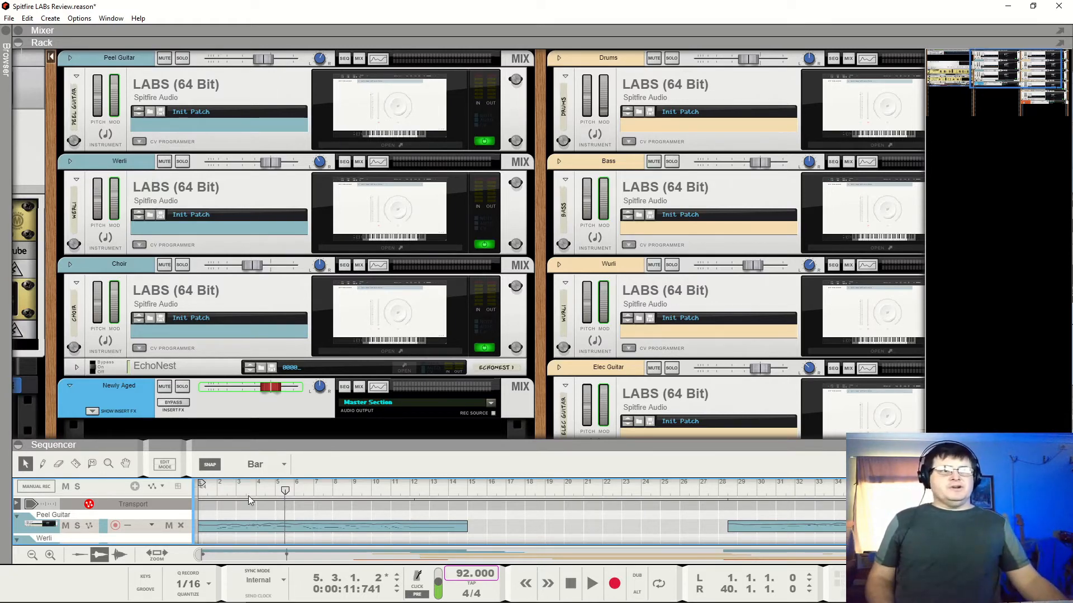
pyautogui.click(199, 492)
pyautogui.press('space')
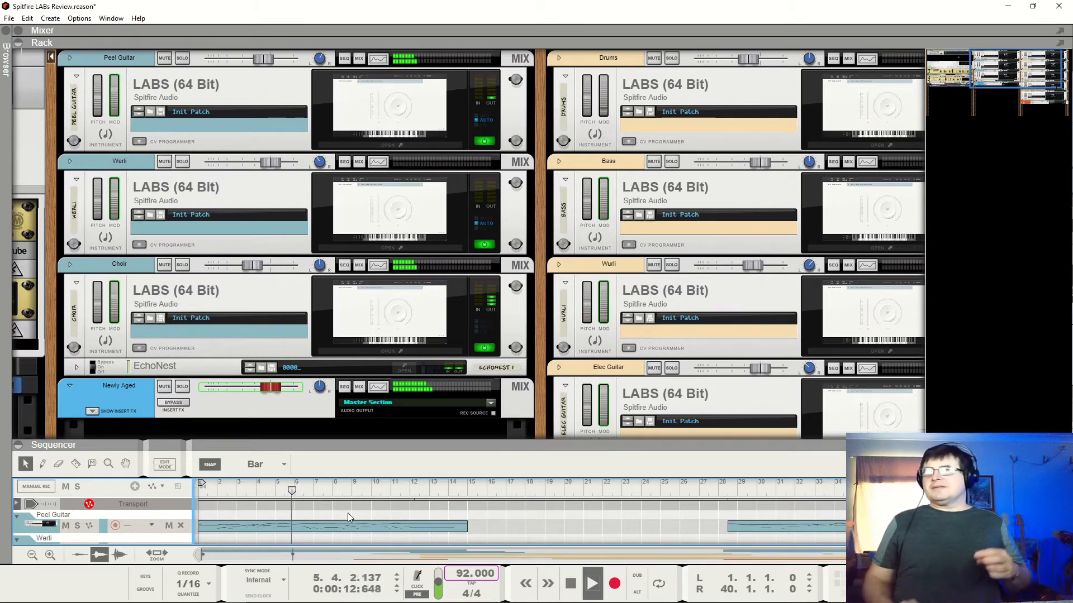
pyautogui.press('space')
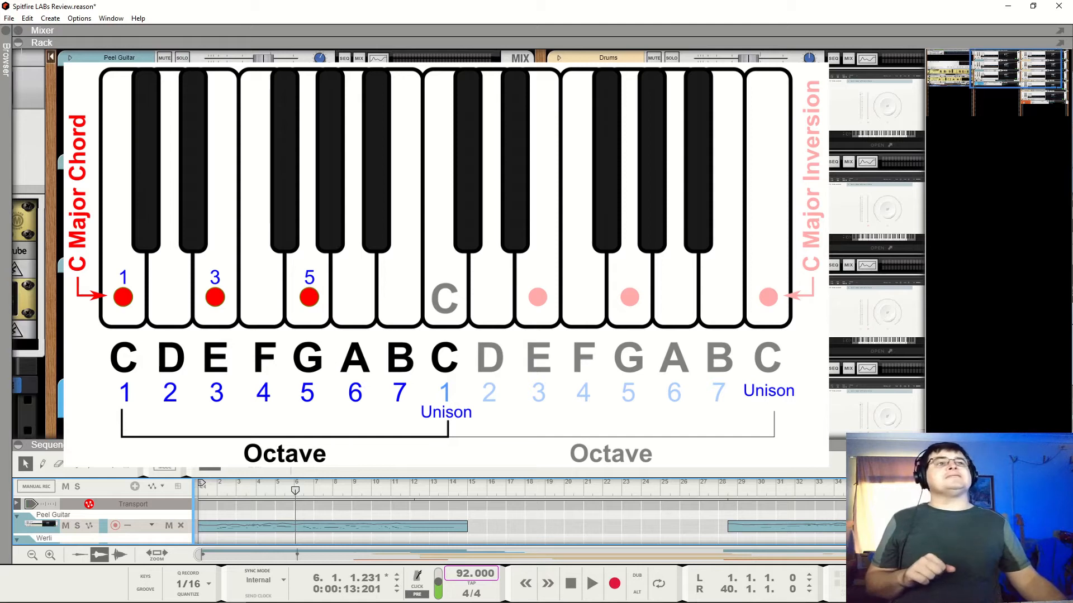
# - Select the Werli LABS device, look through the sequencer tracks, and enlarge the Sequencer area to show the Bass and Wurli tracks
pyautogui.click(81, 180)
pyautogui.click(53, 180)
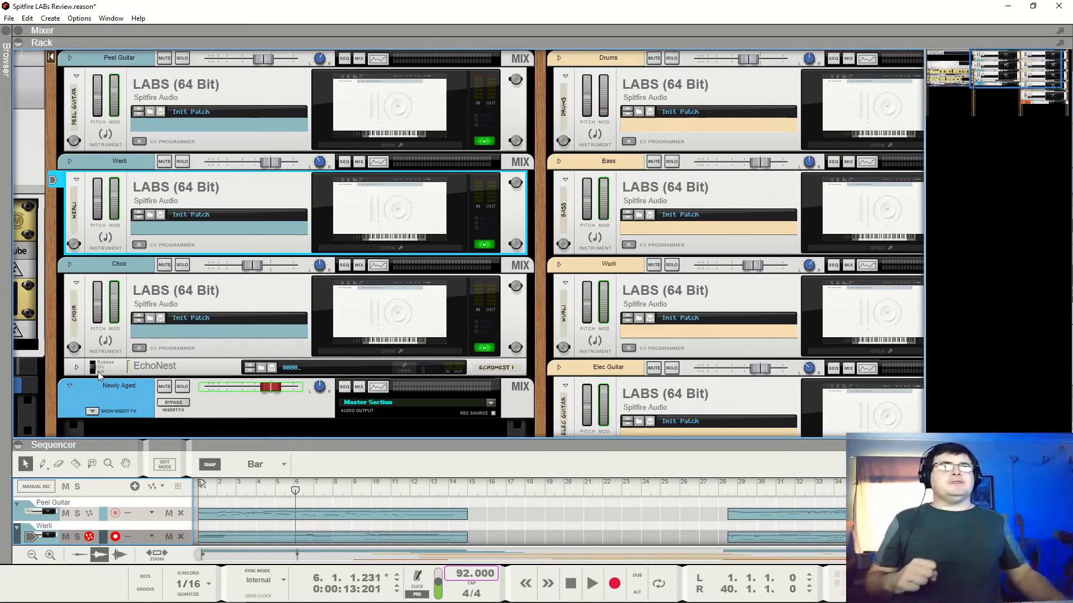
pyautogui.scroll(-5, 280, 497)
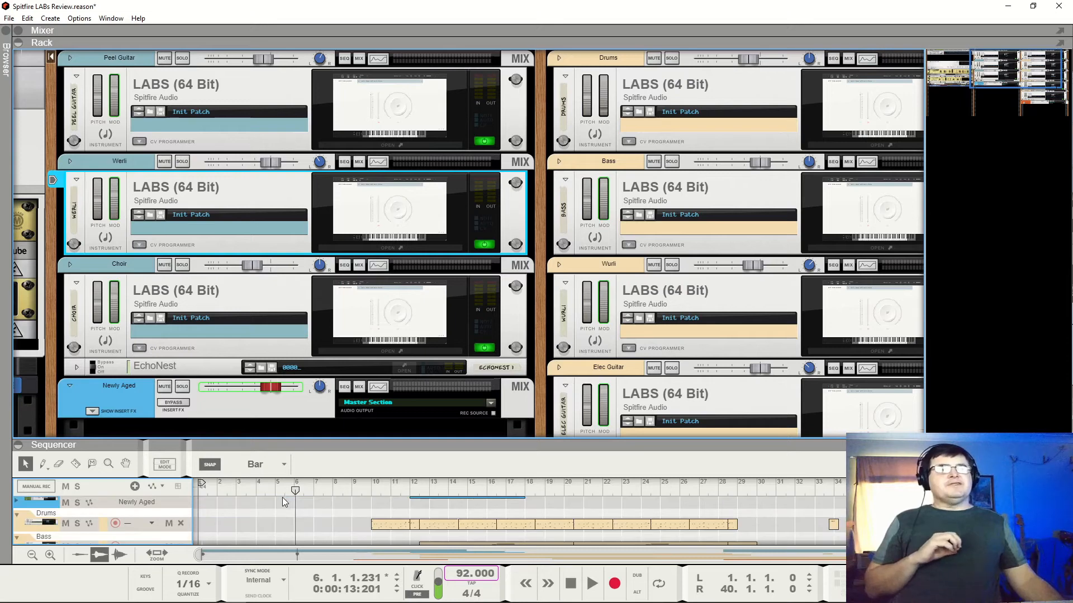
pyautogui.scroll(3, 285, 500)
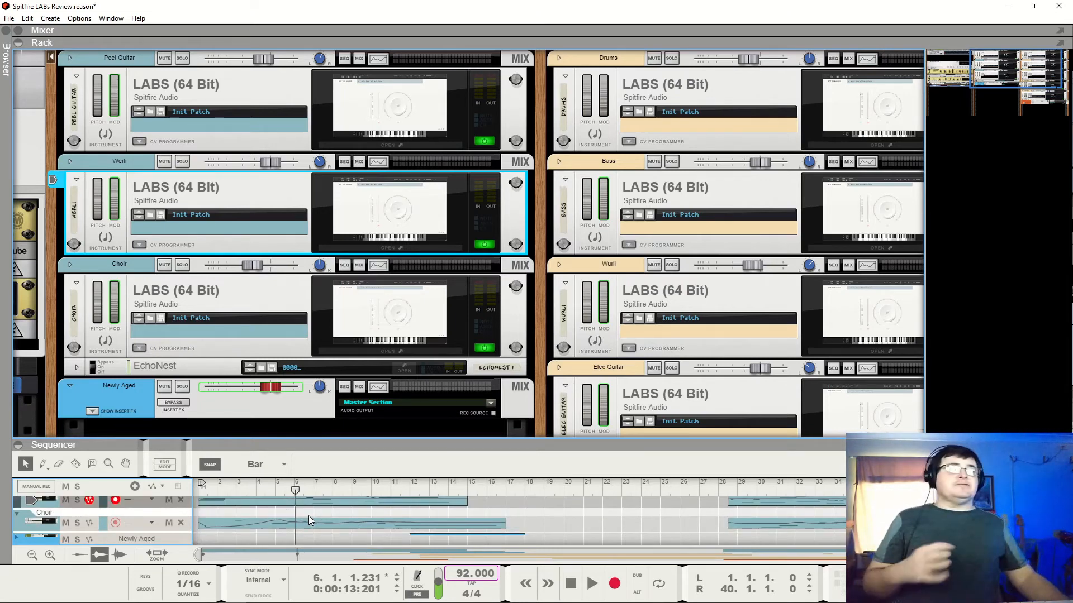
pyautogui.scroll(-2, 391, 527)
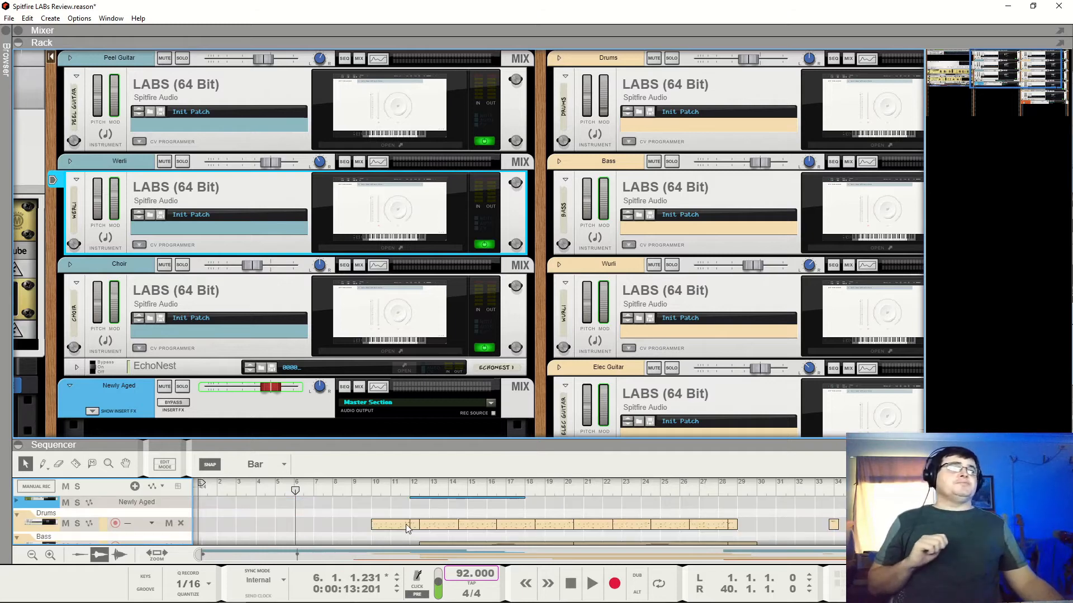
pyautogui.scroll(-2, 405, 524)
pyautogui.moveTo(503, 446); pyautogui.dragTo(504, 414)
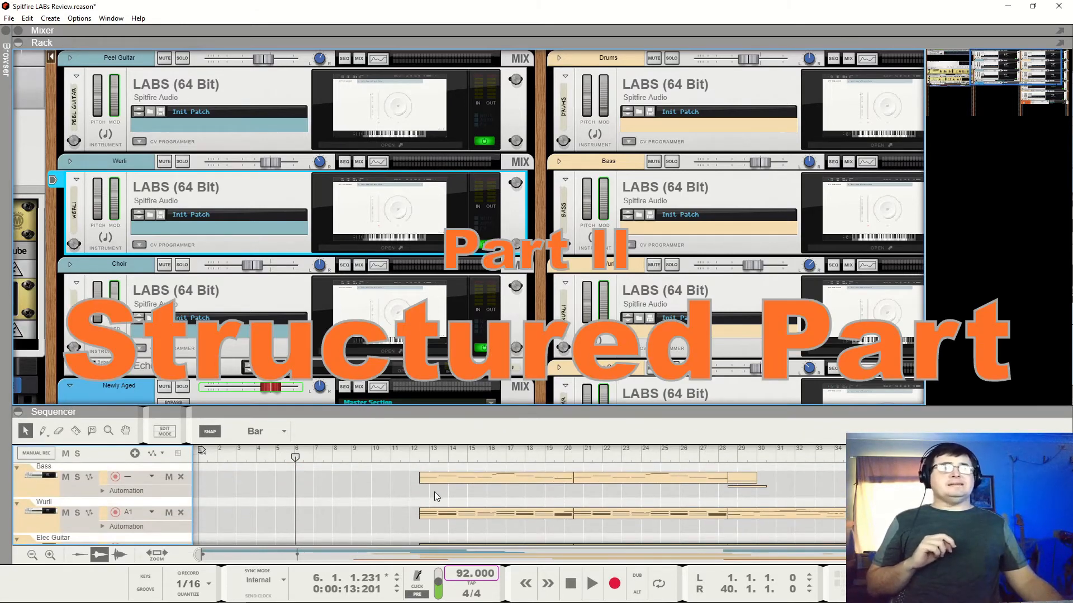
# - Play the structured part from bar 17 to bar 19 and bring the Elec Guitar and Strings 2 devices into view
pyautogui.scroll(3, 435, 497)
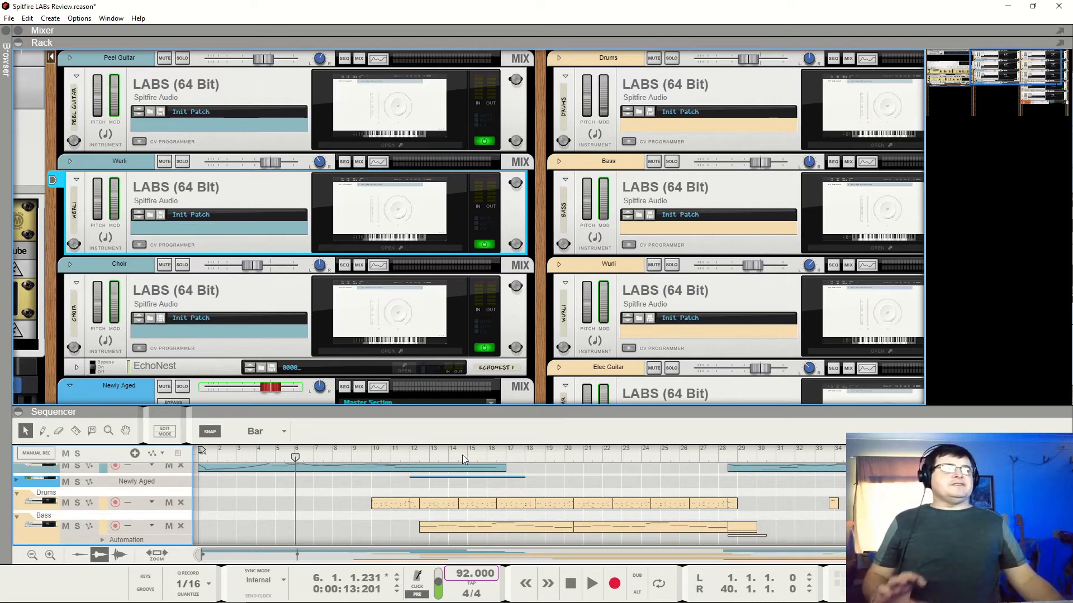
pyautogui.click(498, 457)
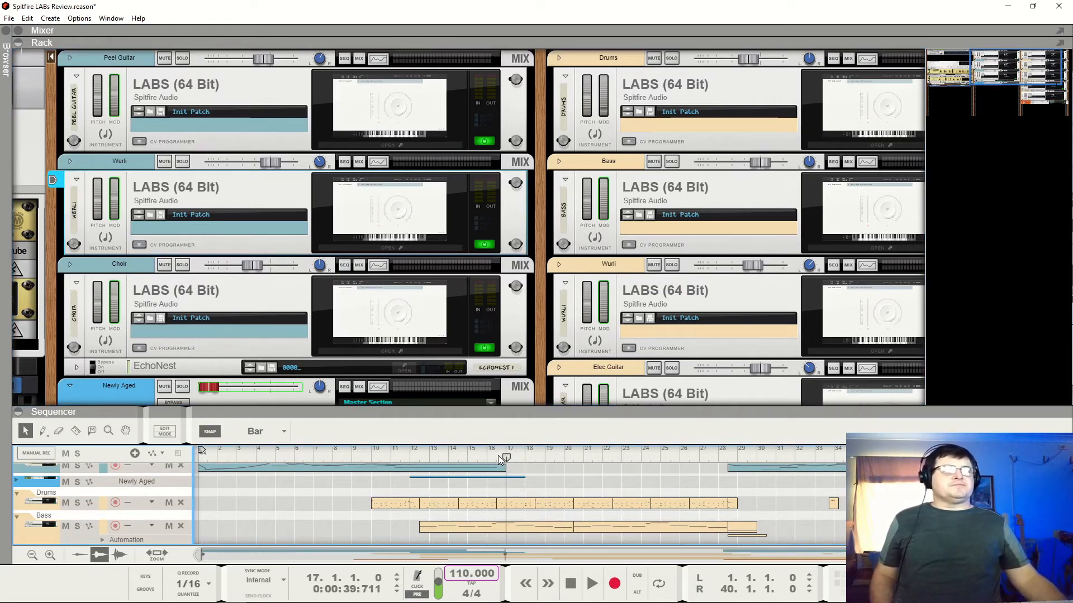
pyautogui.press('space')
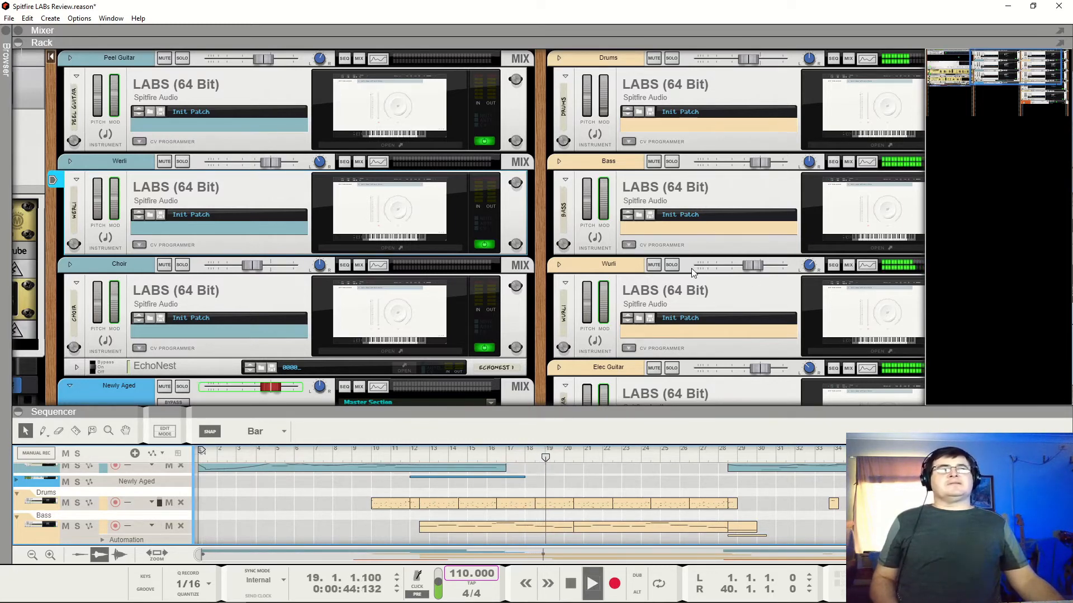
pyautogui.moveTo(692, 268)
pyautogui.press('space')
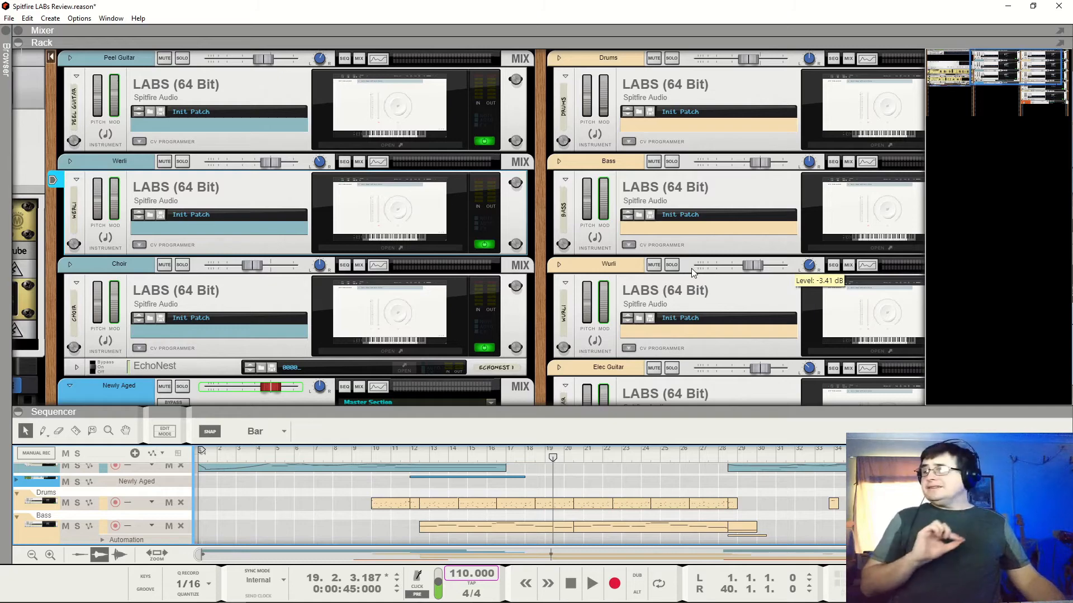
pyautogui.scroll(-3, 694, 314)
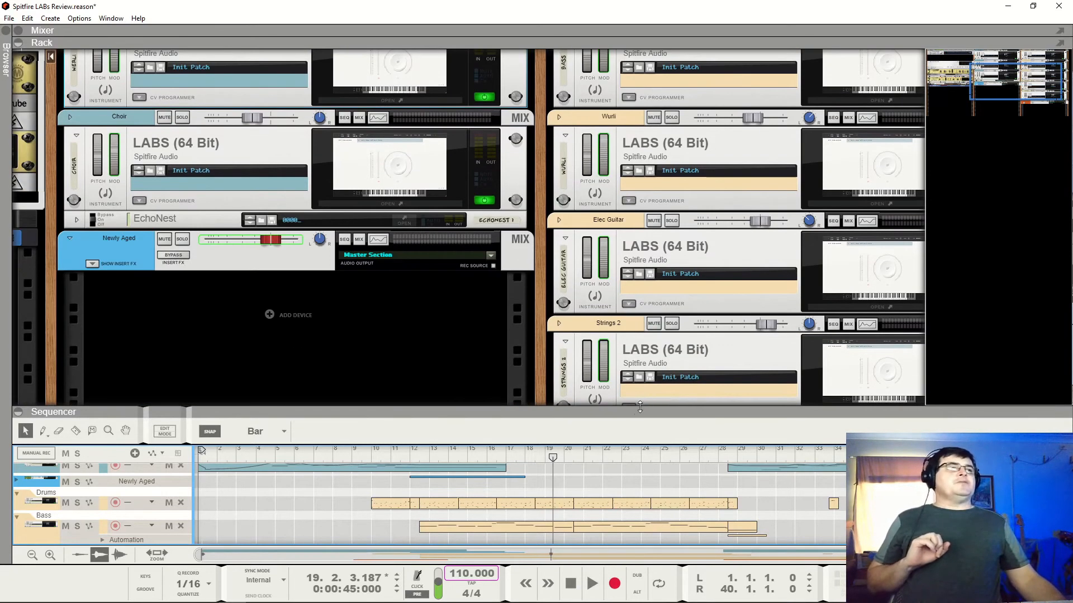
# - Enlarge the Rack over the Sequencer to view both columns of LABS devices, from Peel Guitar and Drums down to Strings 2
pyautogui.moveTo(632, 416); pyautogui.dragTo(709, 520)
pyautogui.scroll(-1, 753, 264)
pyautogui.scroll(4, 750, 263)
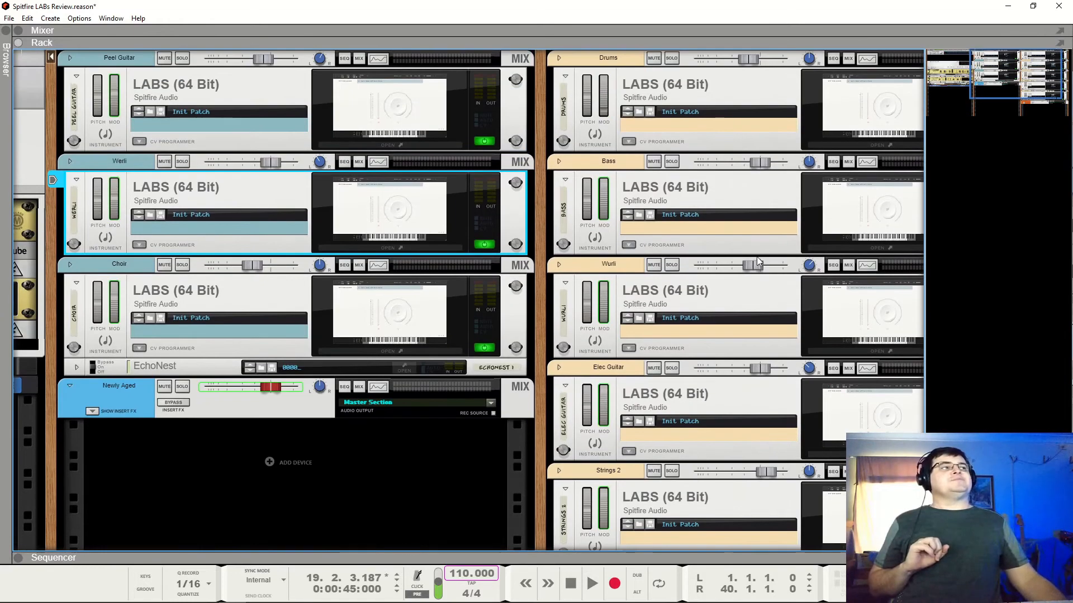
# - Enlarge the Sequencer to show all tracks, make the tracks slightly taller, and fit the whole arrangement horizontally
pyautogui.moveTo(558, 553); pyautogui.dragTo(527, 150)
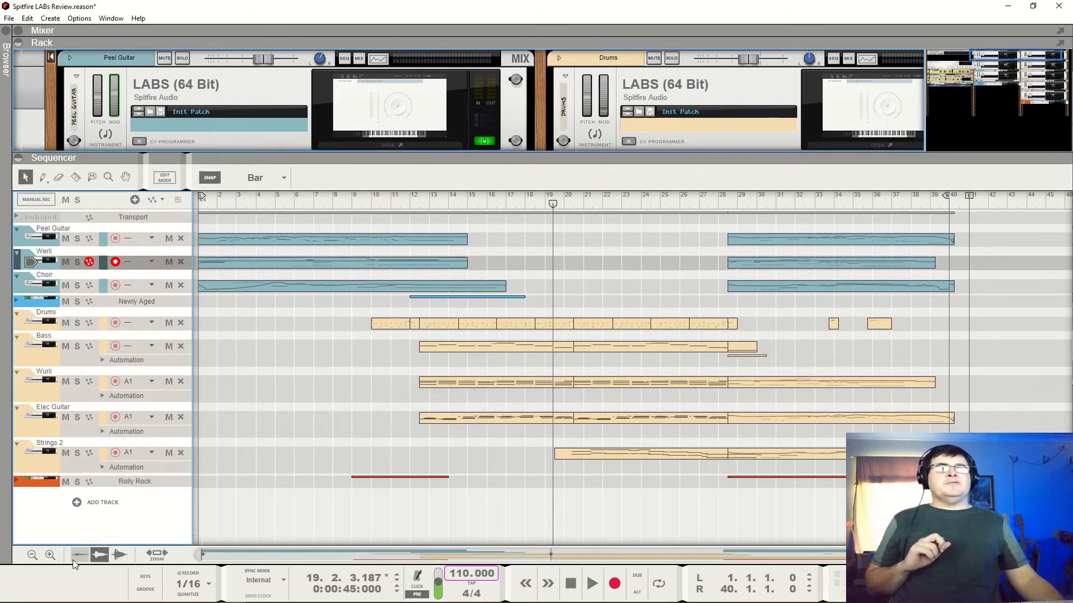
pyautogui.click(50, 556)
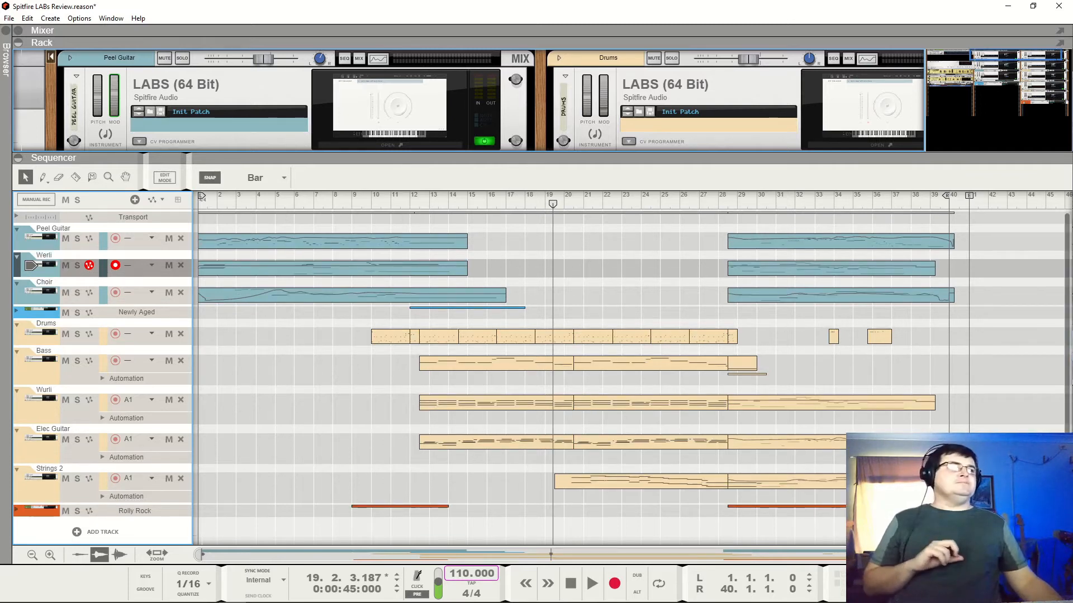
pyautogui.click(1039, 556)
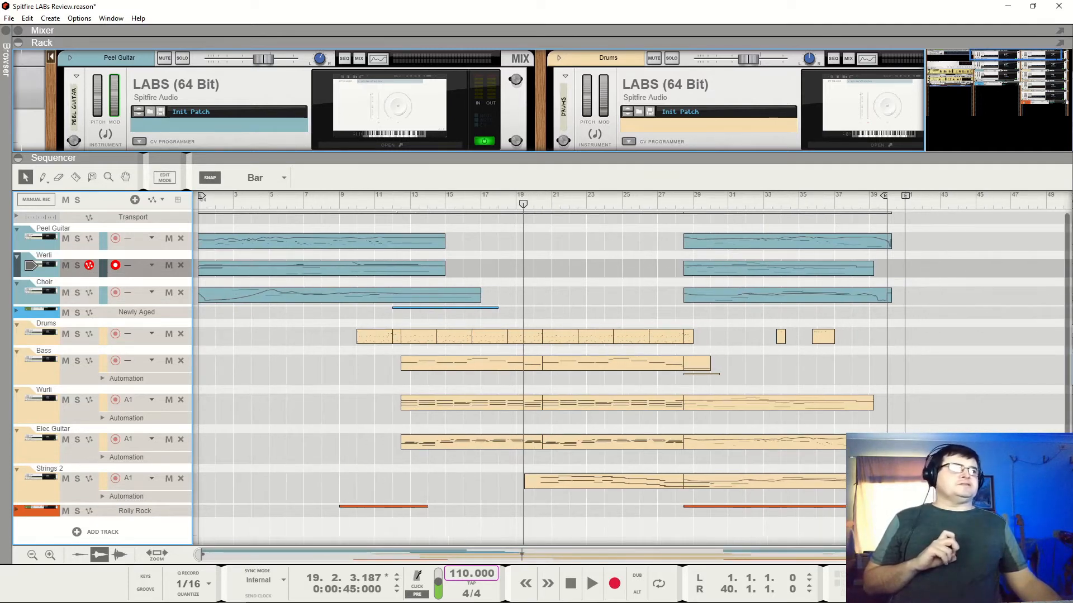
pyautogui.click(1039, 556)
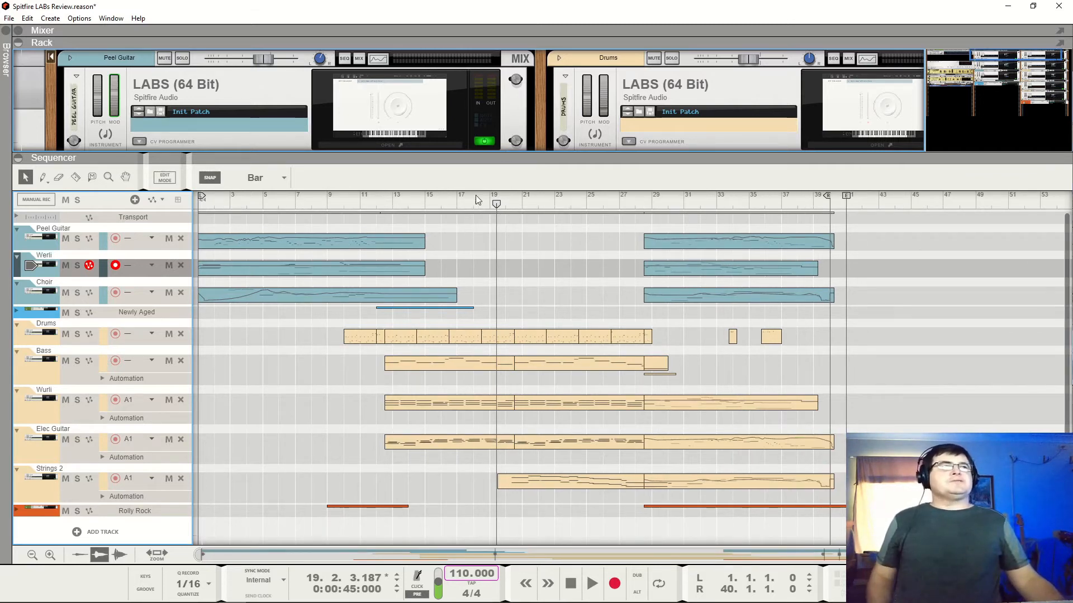
# - Set the snap value to 1/2, move the song position to 20.3.1 and the right locator to 28.3.1
pyautogui.click(240, 179)
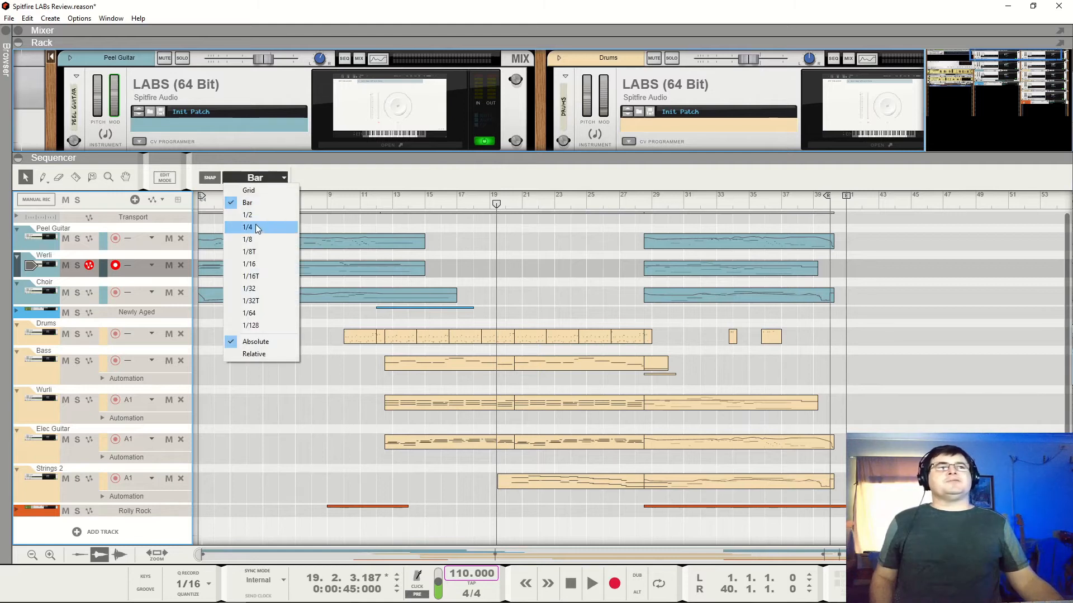
pyautogui.click(256, 216)
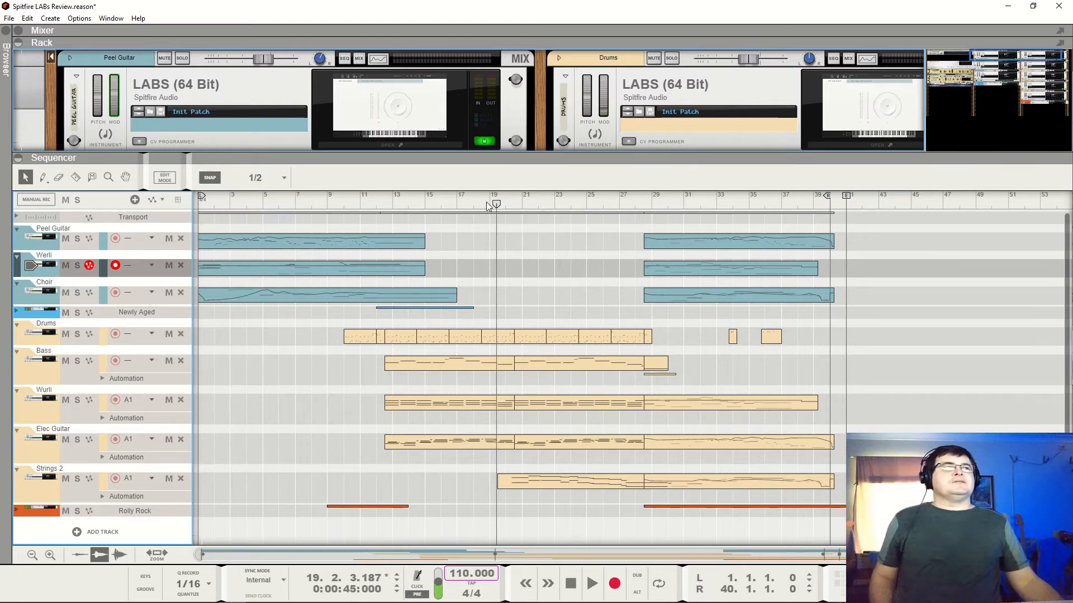
pyautogui.moveTo(491, 205); pyautogui.dragTo(512, 207)
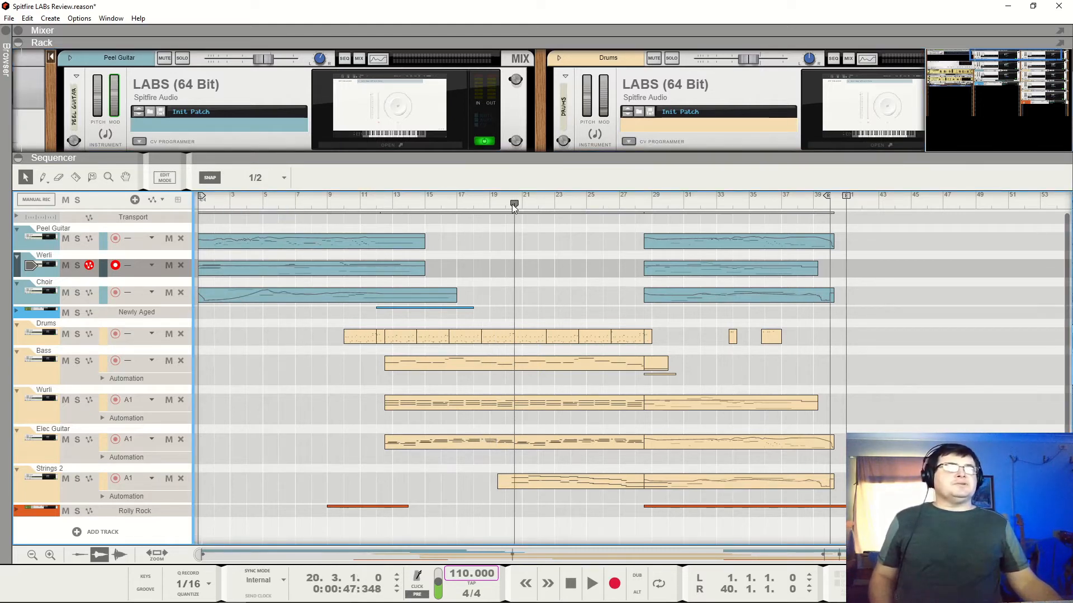
pyautogui.moveTo(827, 196); pyautogui.dragTo(642, 205)
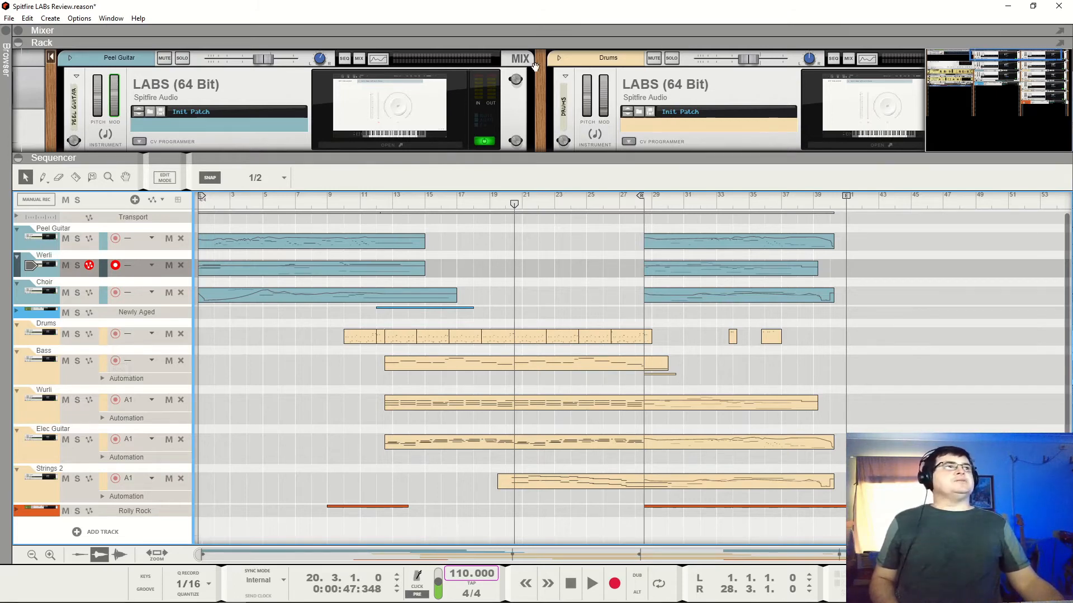
# - Collapse the Rack and open a reduced-height Mixer above the Sequencer, showing the channel faders with their mute and solo controls
pyautogui.click(19, 43)
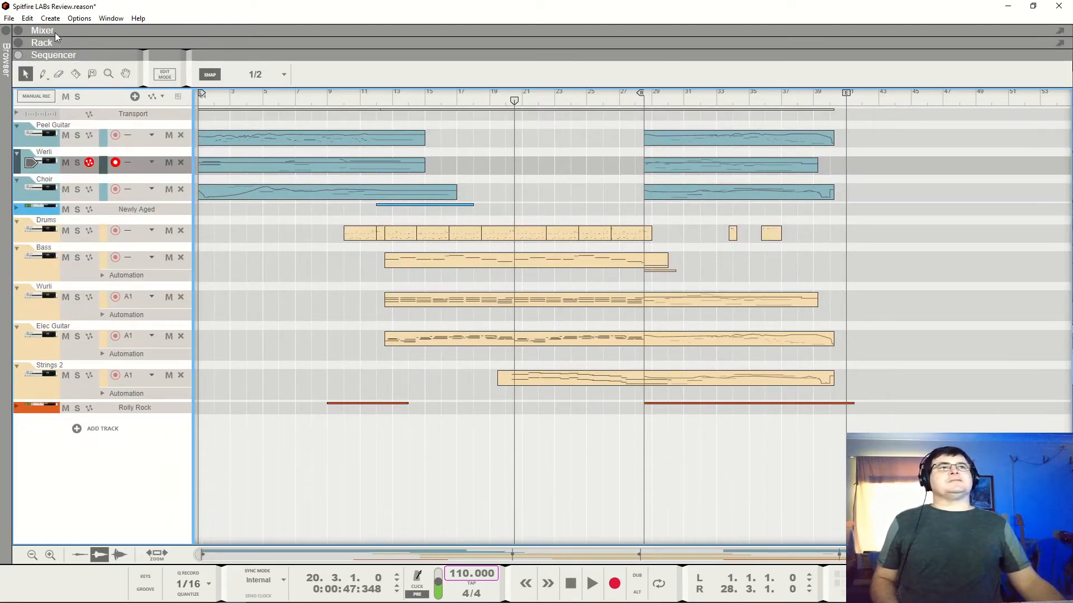
pyautogui.click(18, 30)
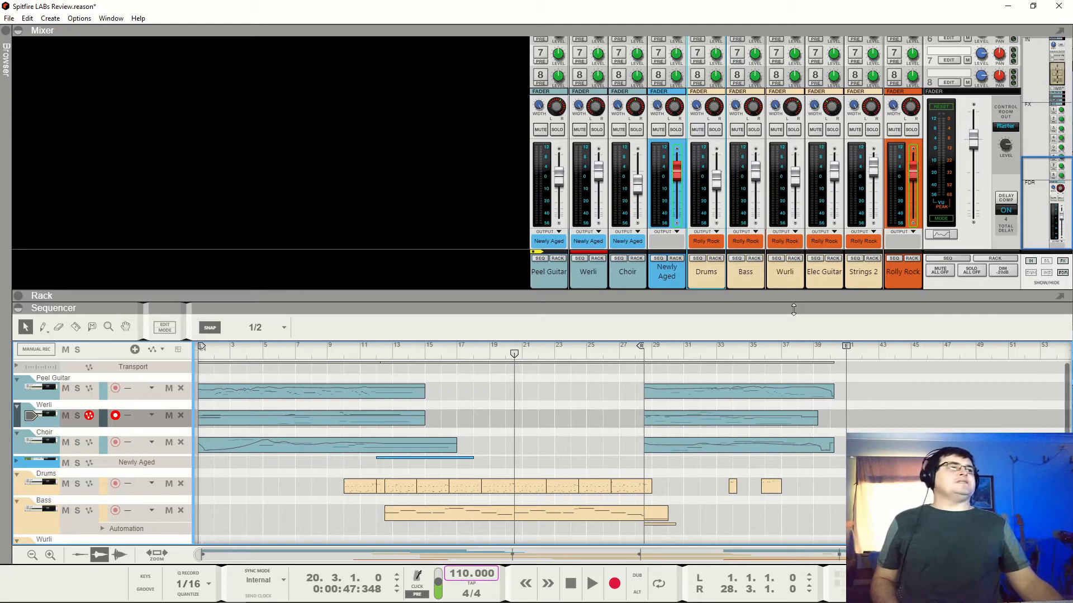
pyautogui.moveTo(793, 310); pyautogui.dragTo(794, 250)
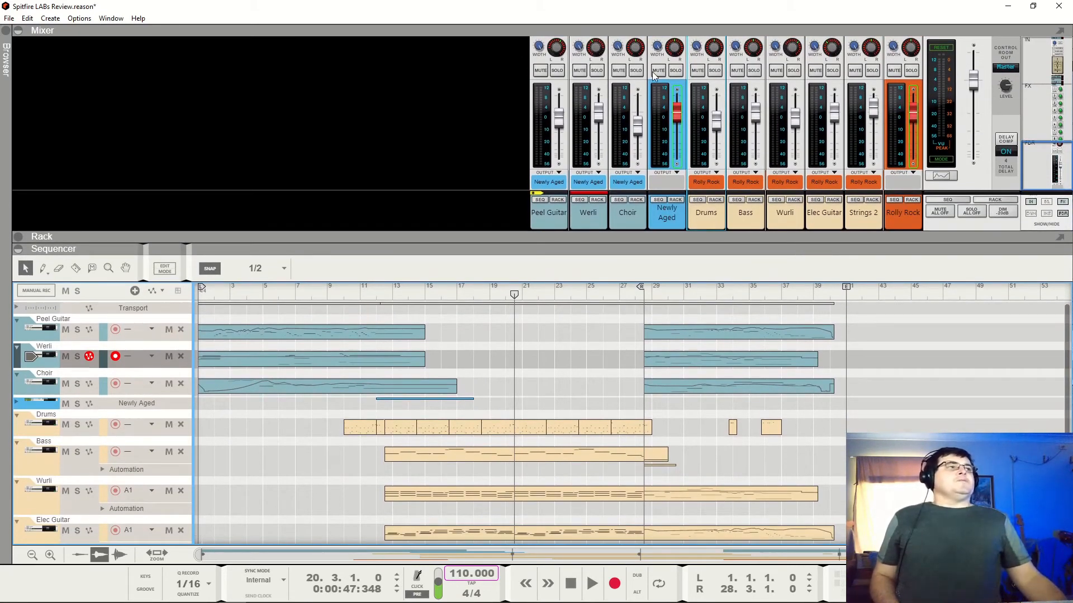
# - Mute the Drums, Bass, Elec Guitar and Strings 2 channels, keeping the Wurli channel unmuted
pyautogui.click(697, 70)
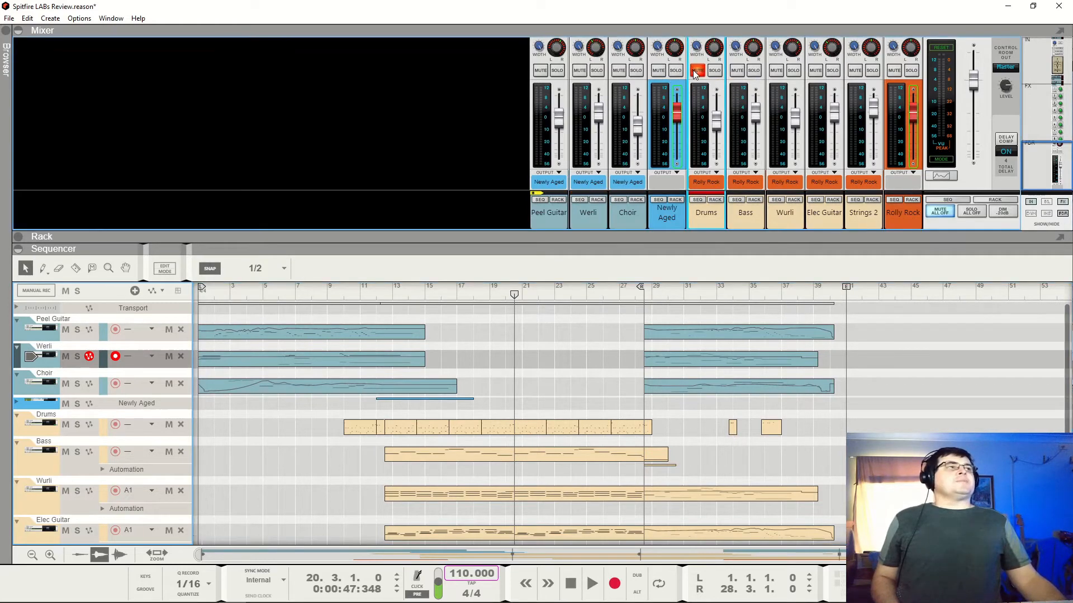
pyautogui.click(737, 71)
pyautogui.click(776, 71)
pyautogui.click(815, 70)
pyautogui.click(854, 70)
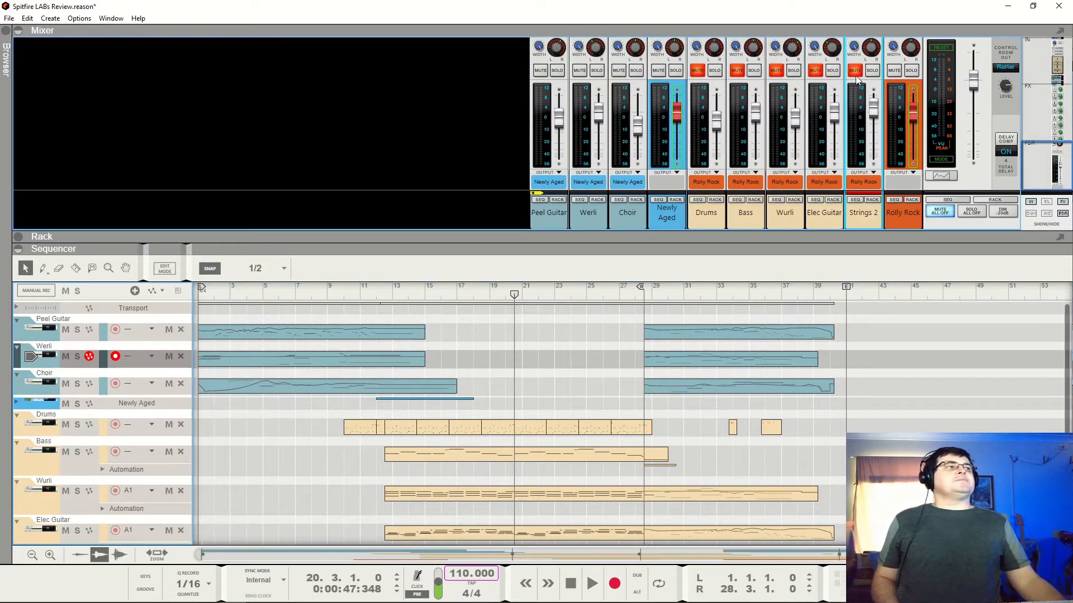
pyautogui.click(776, 71)
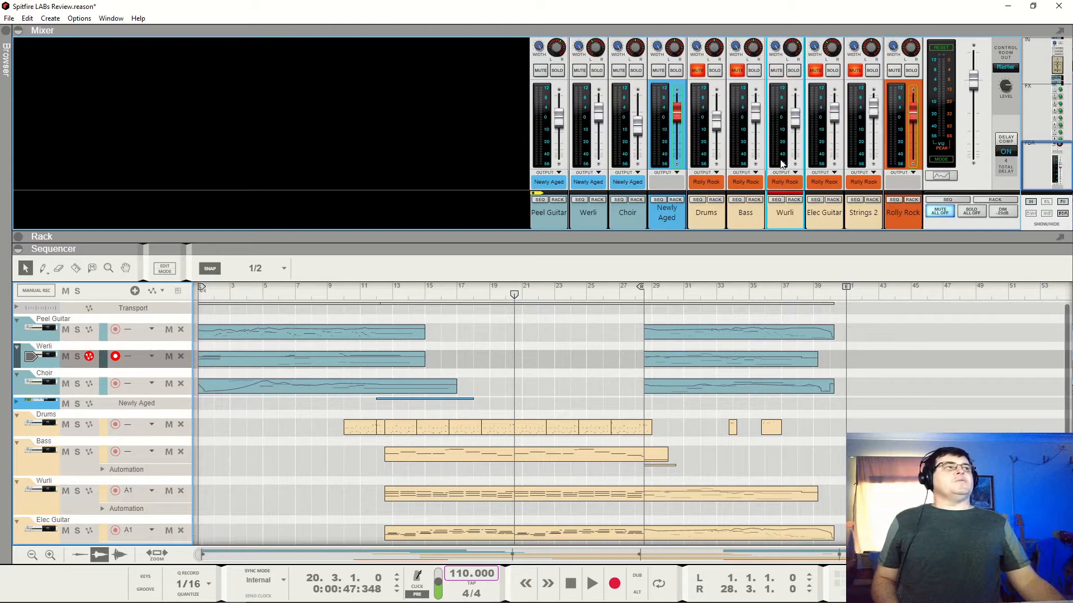
# - Set the left locator to 20.3.1, turn looping on and start playback of the Wurli chord progression
pyautogui.keyDown('ctrl'); pyautogui.click(514, 297); pyautogui.keyUp('ctrl')
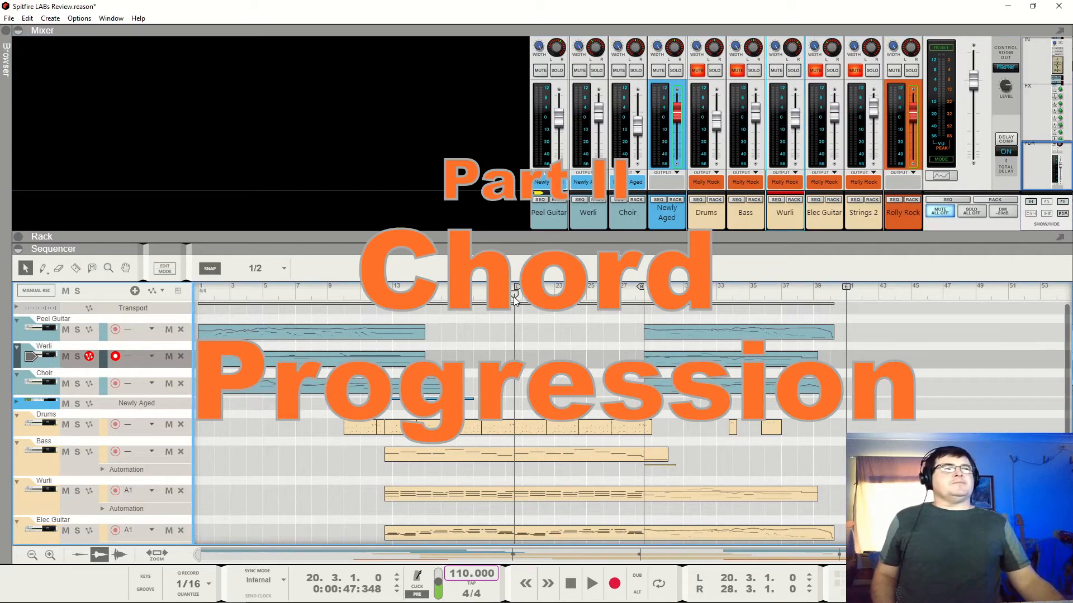
pyautogui.press('l')
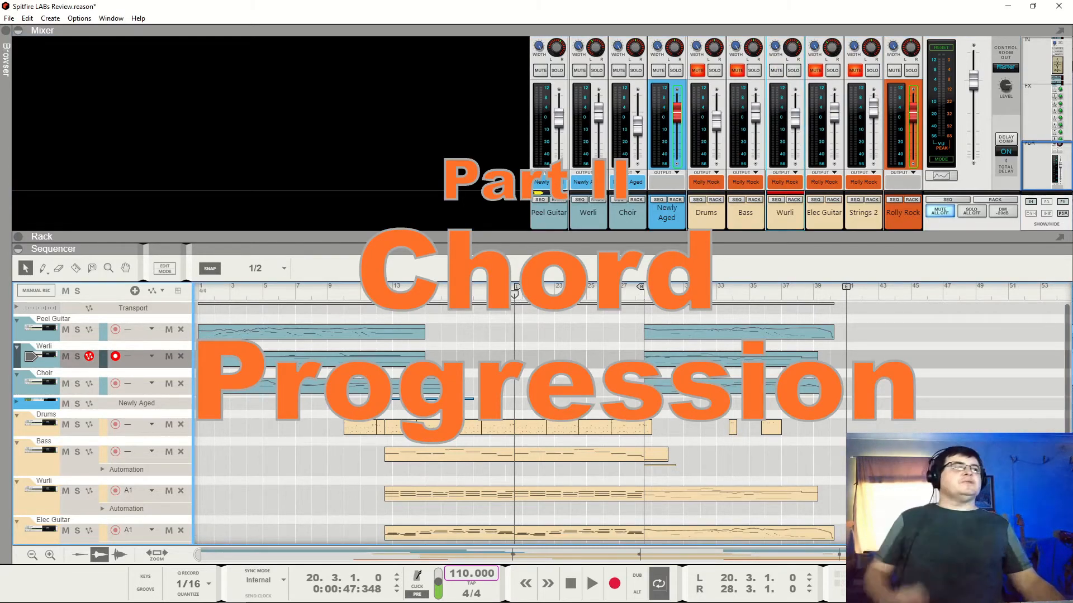
pyautogui.press('space')
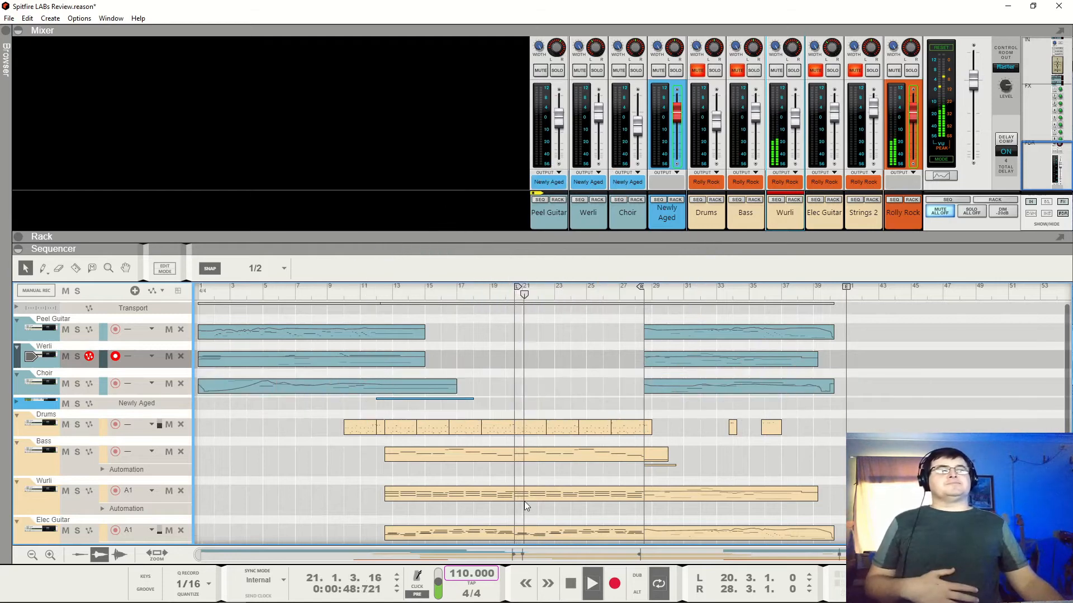
# - Open the Wurli clip at bar 21 for note editing, stop playback, and fit the loop from 20.3 to 28.3 in view
pyautogui.doubleClick(526, 495)
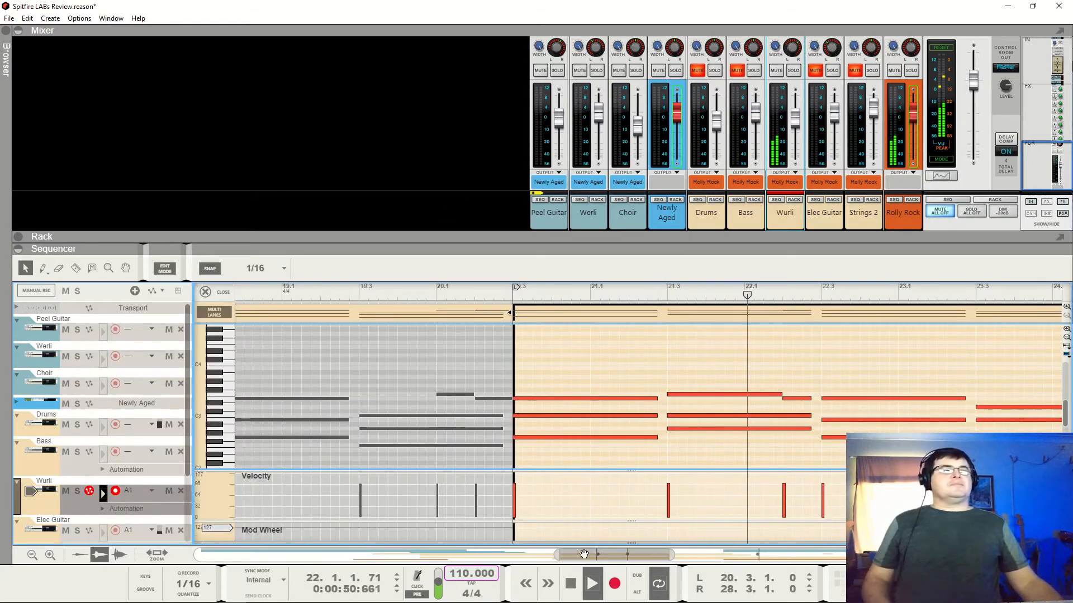
pyautogui.moveTo(646, 572); pyautogui.dragTo(637, 571)
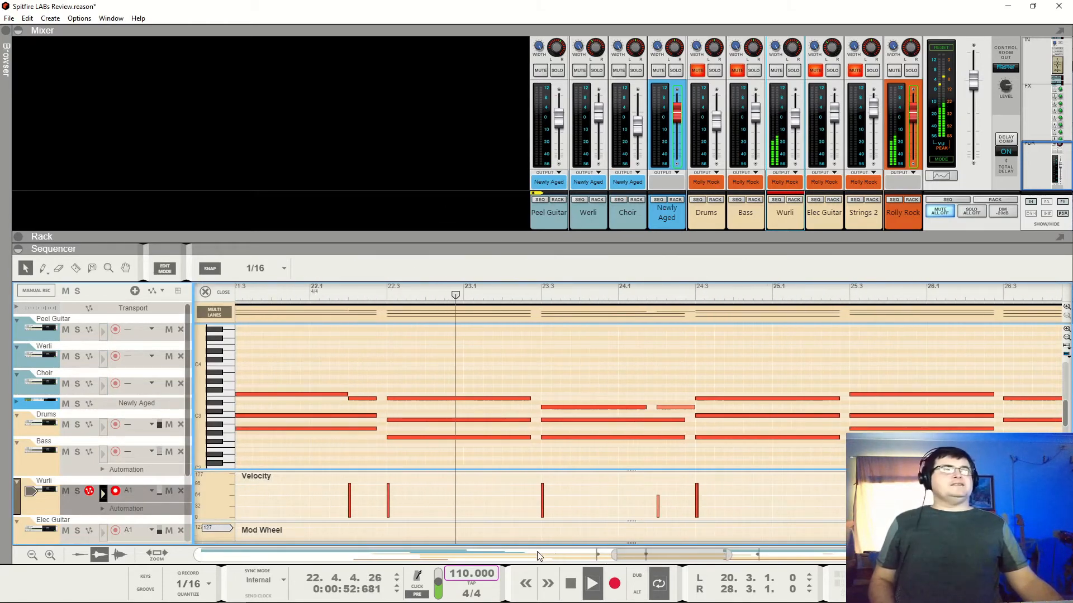
pyautogui.press('space')
pyautogui.moveTo(727, 555); pyautogui.dragTo(829, 557)
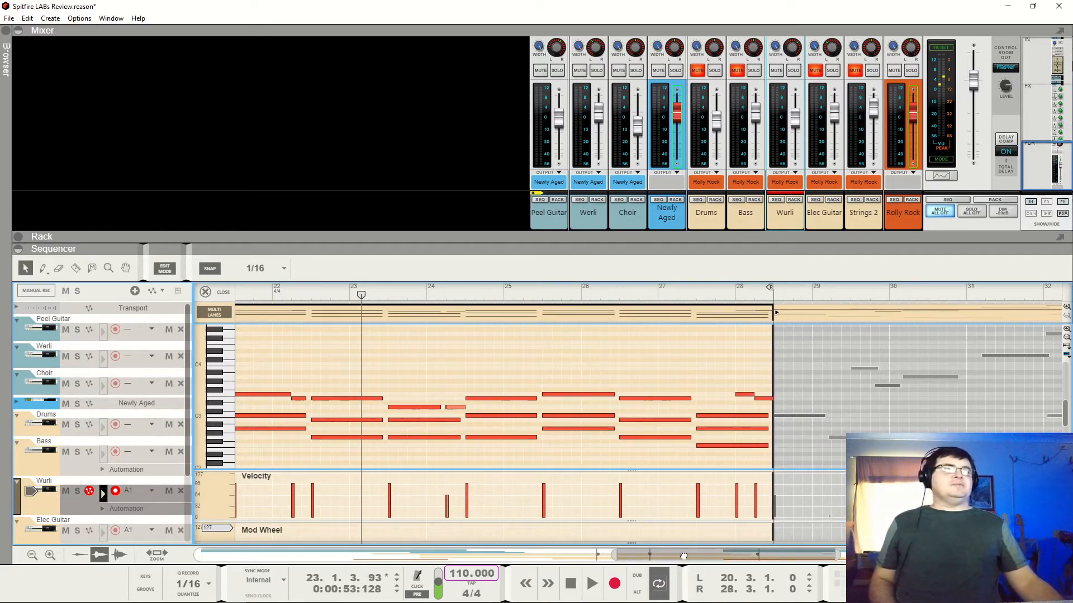
pyautogui.moveTo(679, 565); pyautogui.dragTo(659, 565)
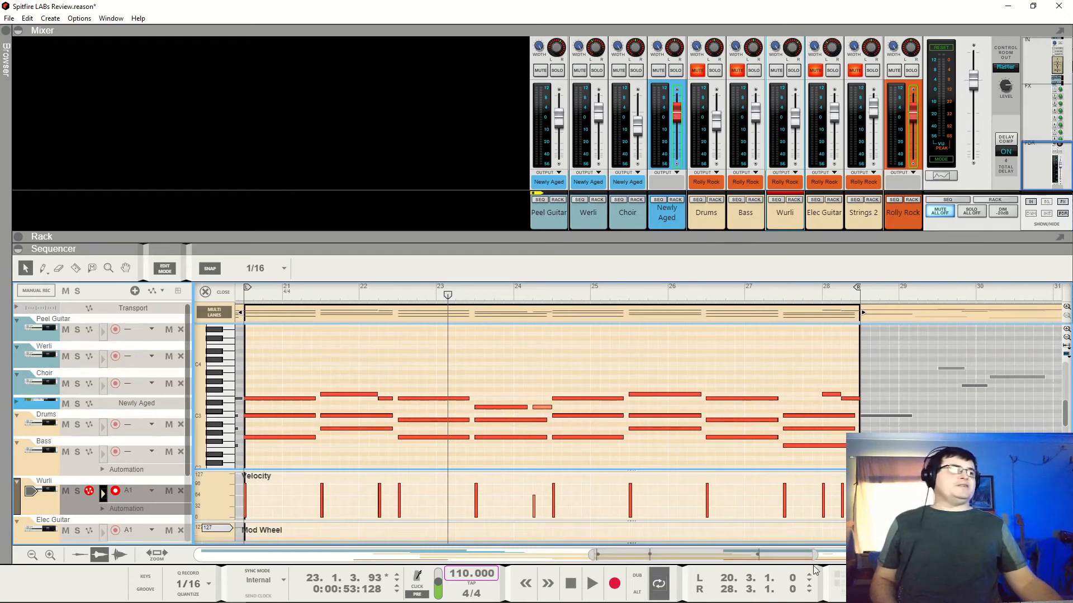
pyautogui.moveTo(814, 555); pyautogui.dragTo(819, 554)
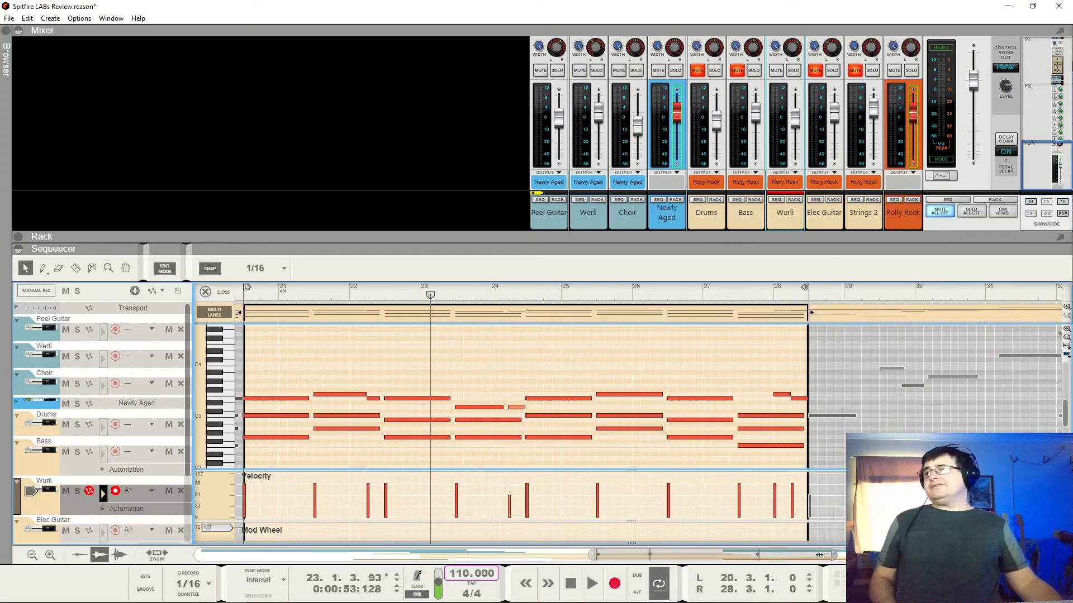
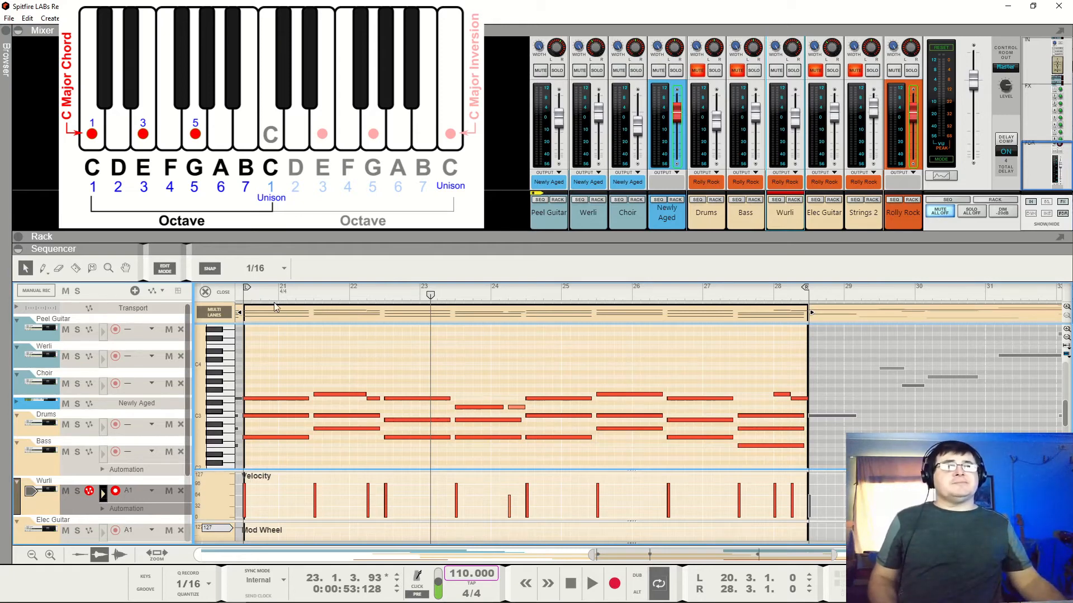
# - Play the Wurli chords from the start of the loop, pausing in bar 27, and stop near the end of that bar
pyautogui.click(241, 298)
pyautogui.press('space')
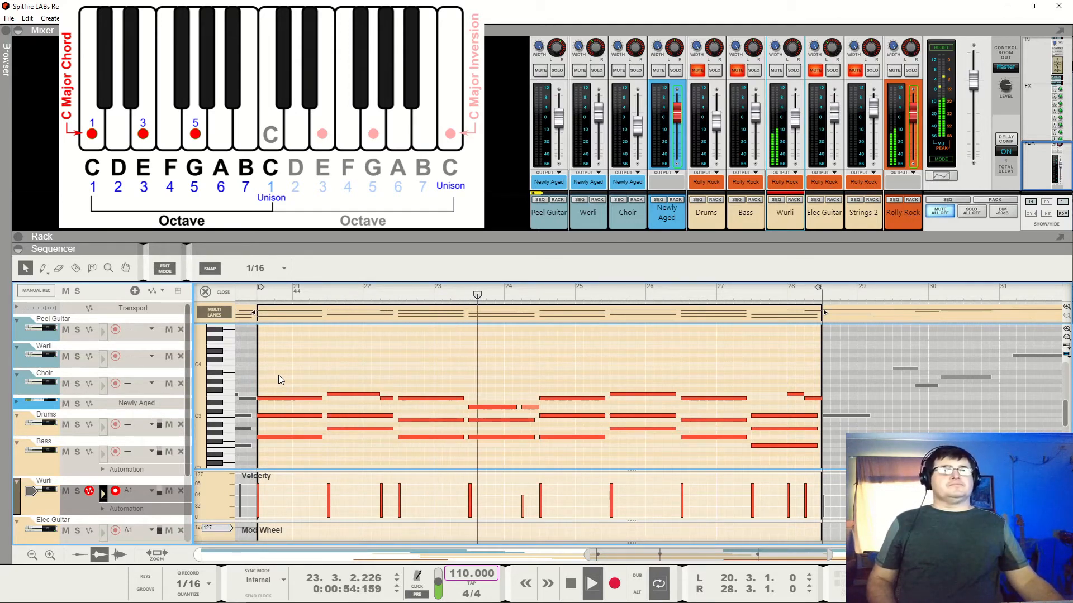
pyautogui.press('space')
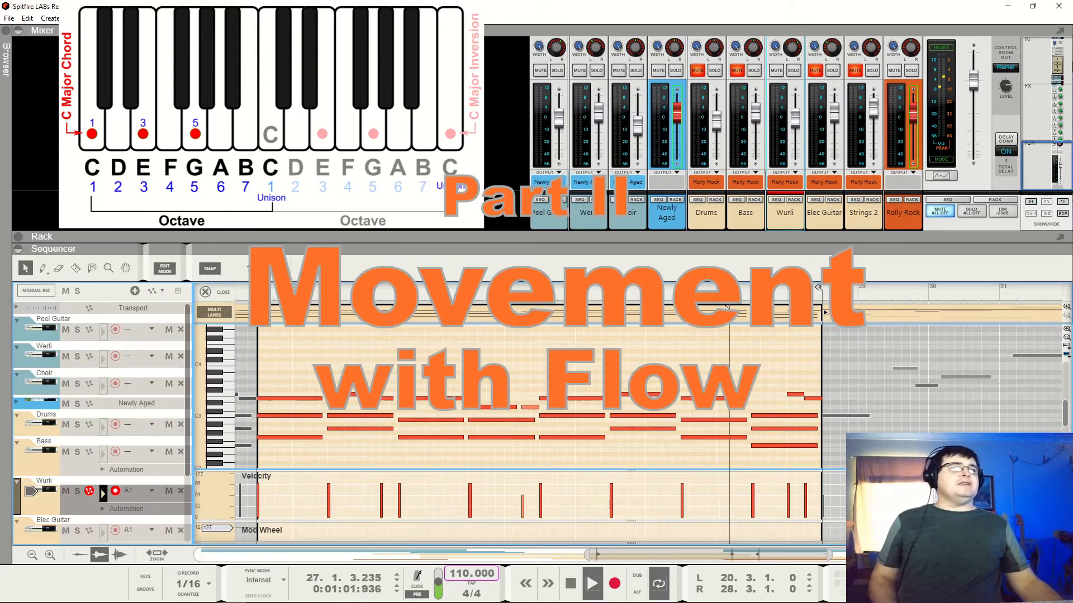
pyautogui.press('space')
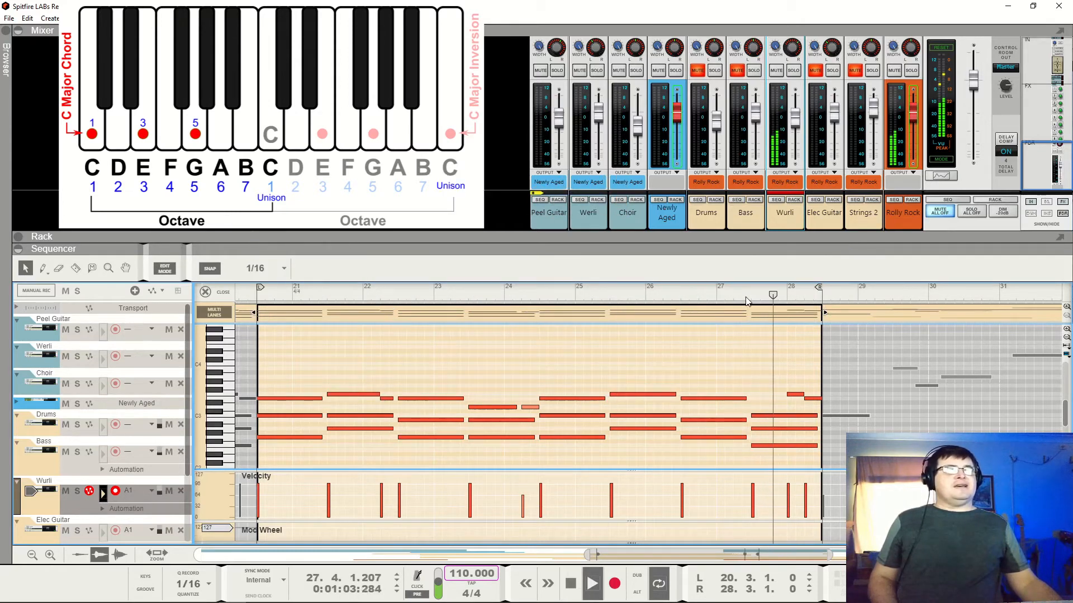
pyautogui.press('space')
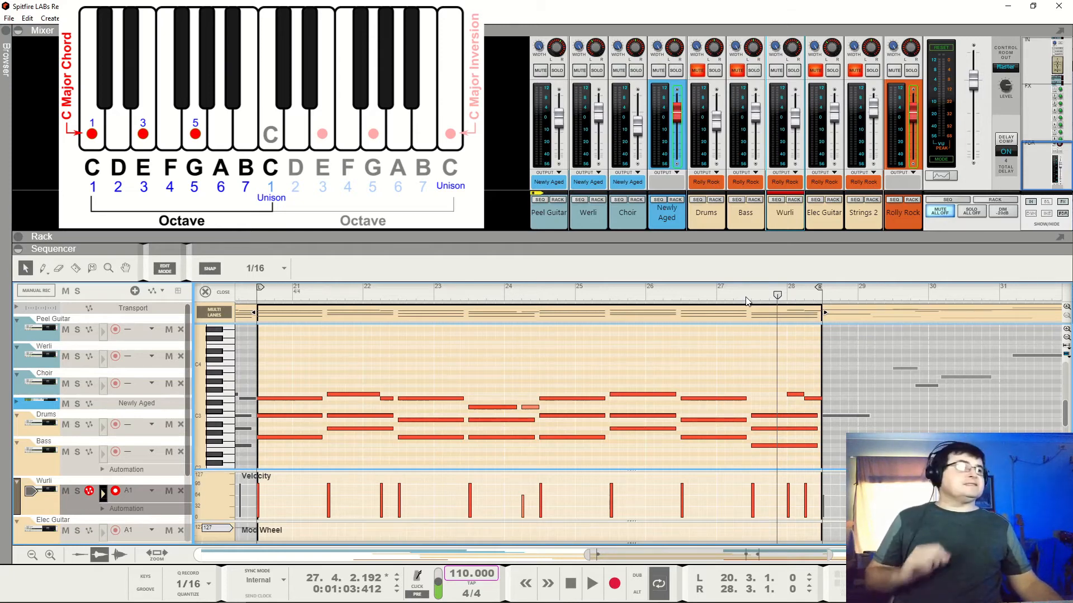
# - Move the song position to 23.3.1 and select the short D3 note at 24.2.1, followed by the E3 note at 28.2.1
pyautogui.click(469, 296)
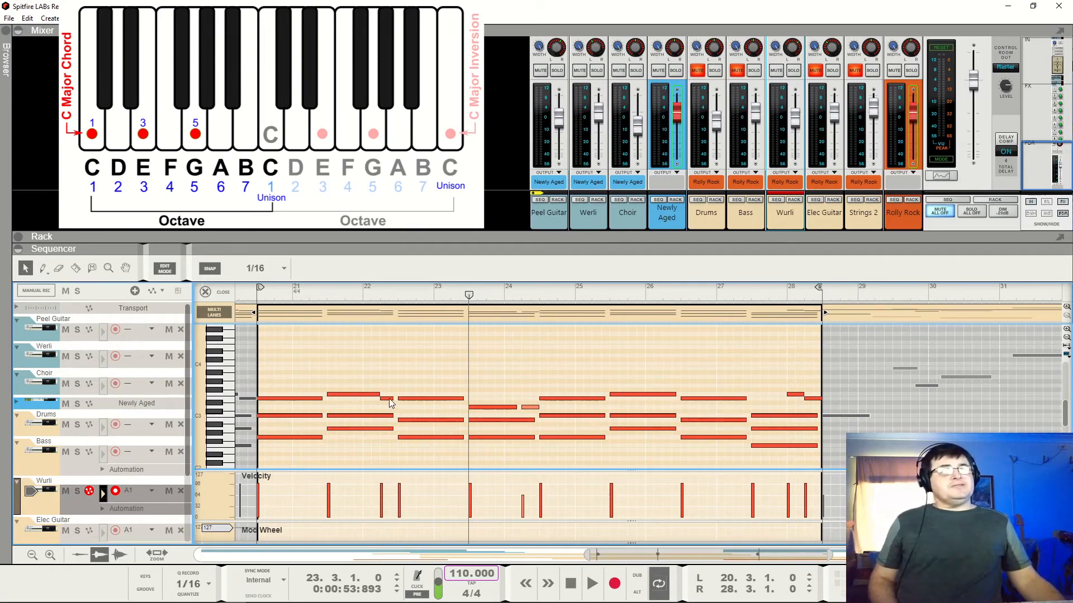
pyautogui.click(530, 407)
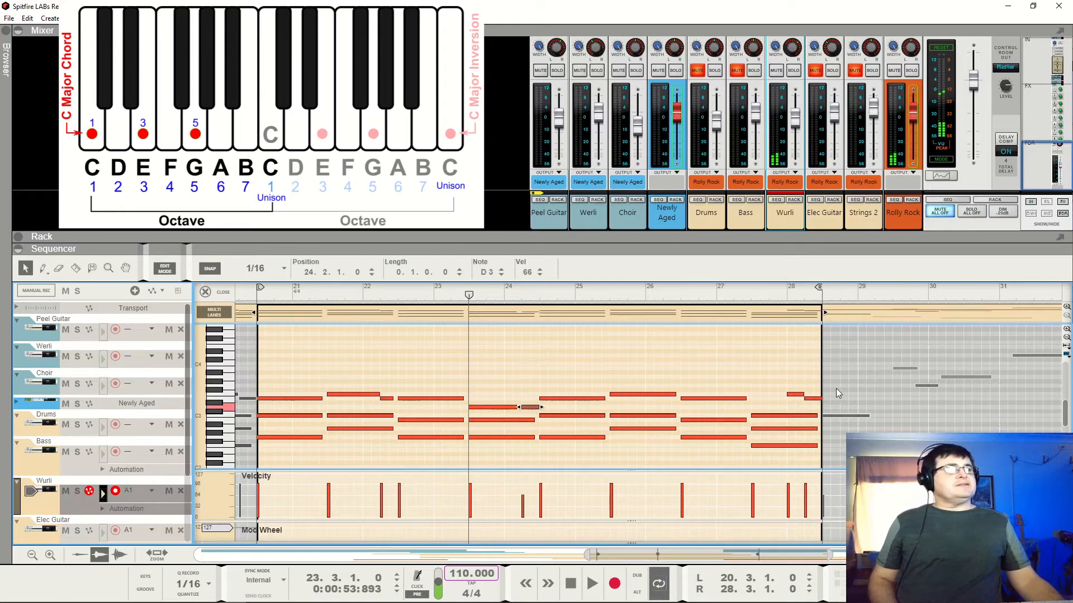
pyautogui.click(810, 399)
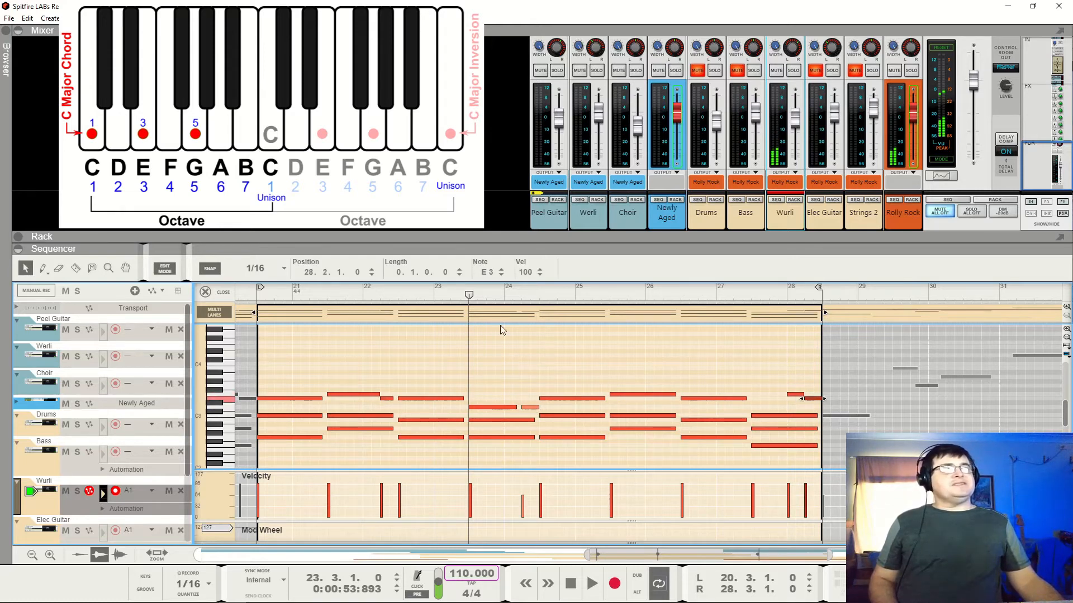
# - Play the whole progression from 20.3.1, stop it in bar 28, and select the short E3 note at 22.2.1
pyautogui.click(252, 296)
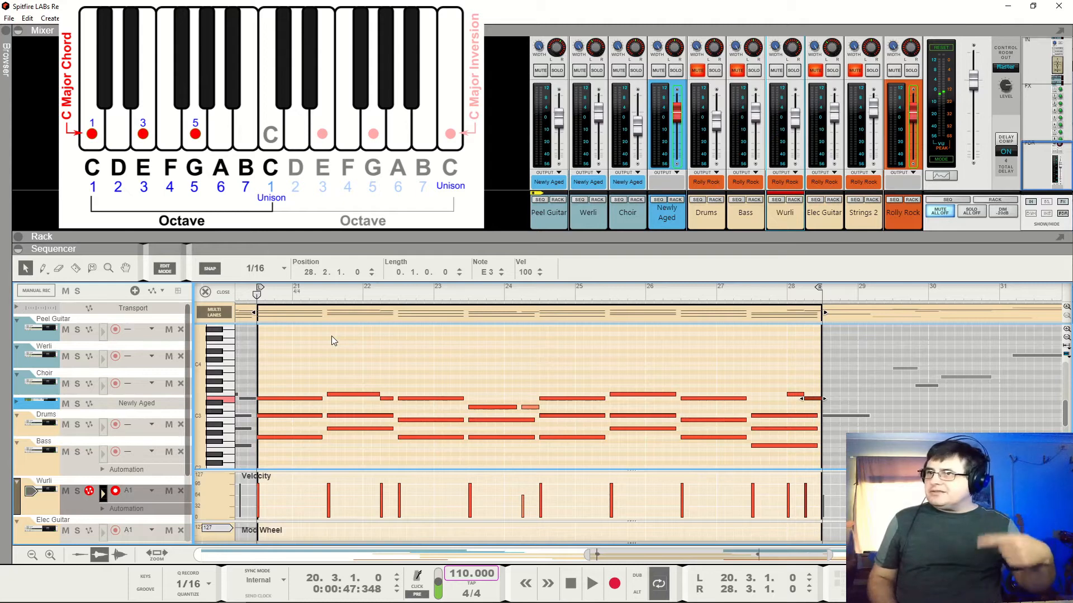
pyautogui.press('space')
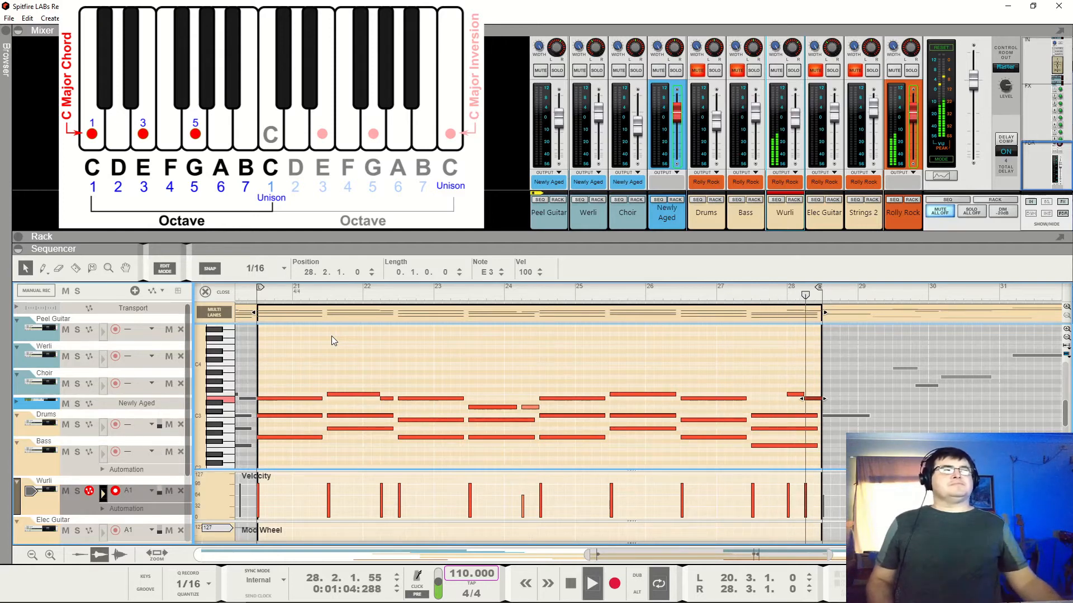
pyautogui.press('space')
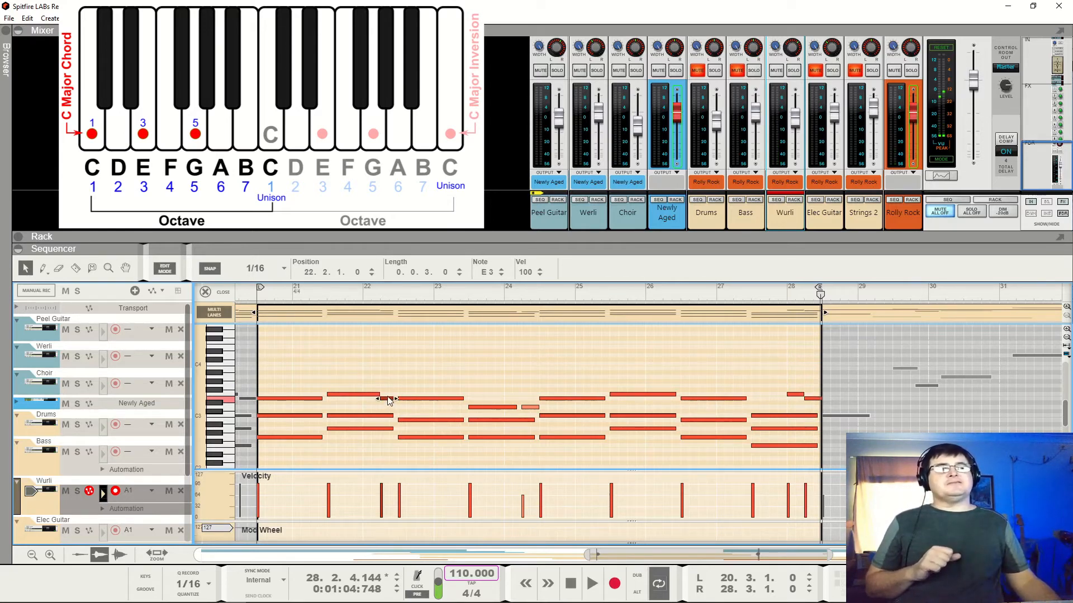
pyautogui.click(385, 399)
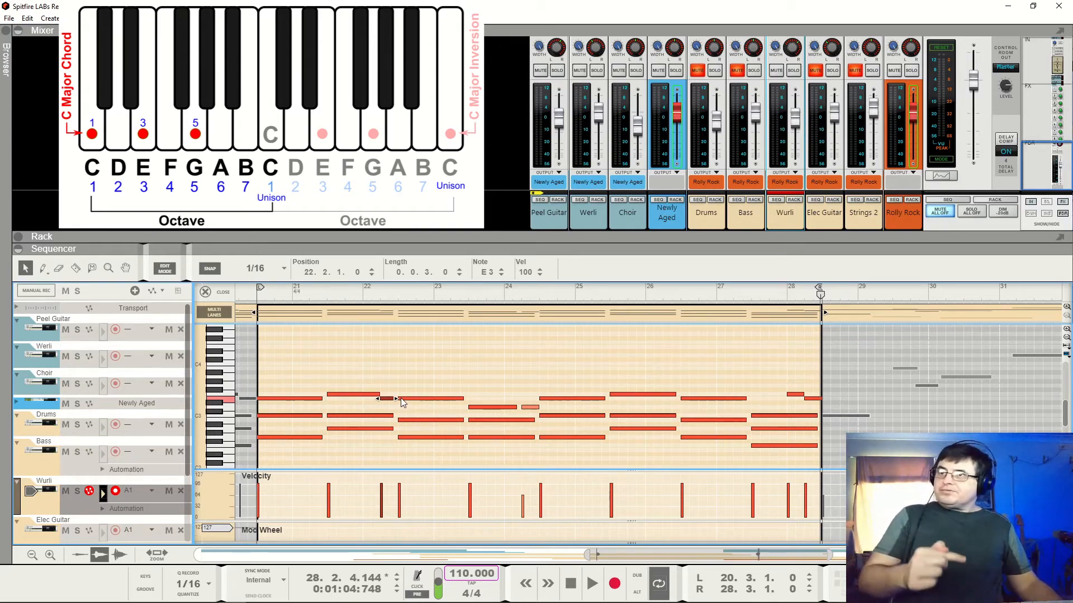
# - Select the E3 note at 22.3.1, then play the Wurli part from the middle of bar 21 to the start of bar 23
pyautogui.click(402, 399)
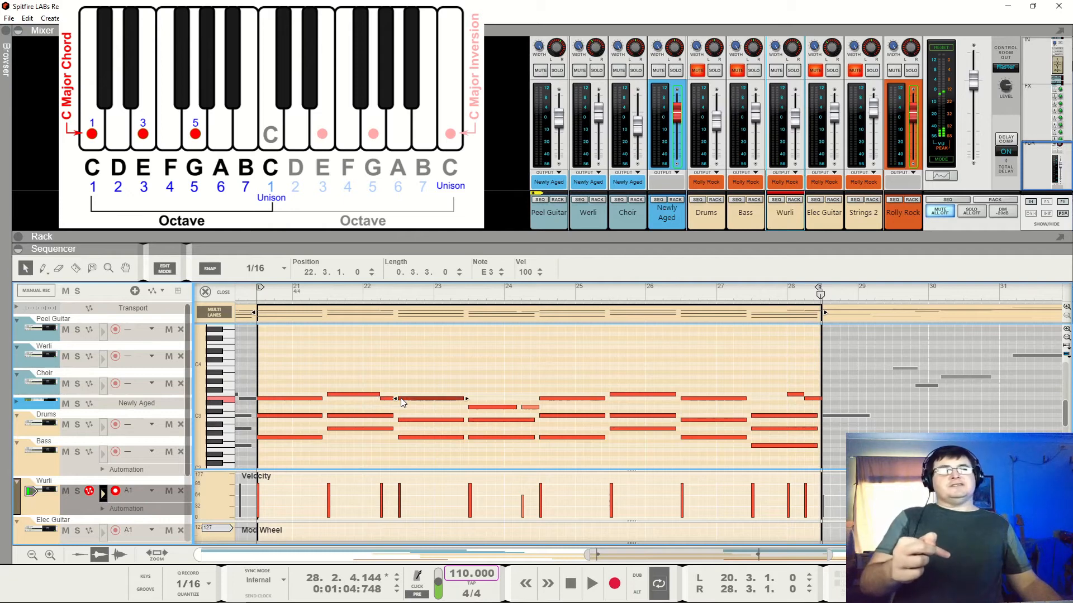
pyautogui.click(327, 298)
pyautogui.press('space')
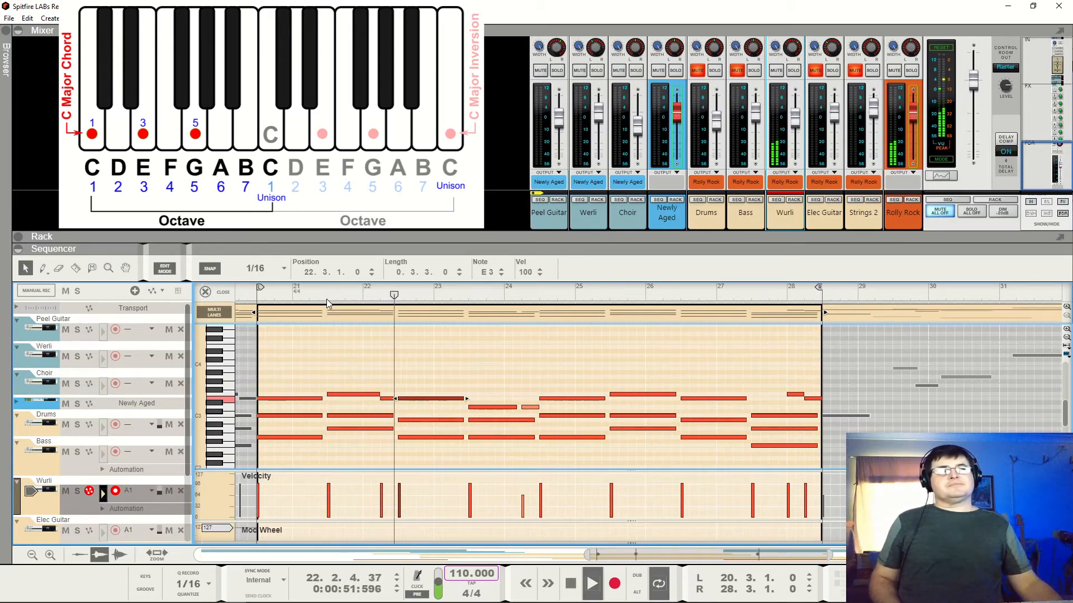
pyautogui.press('space')
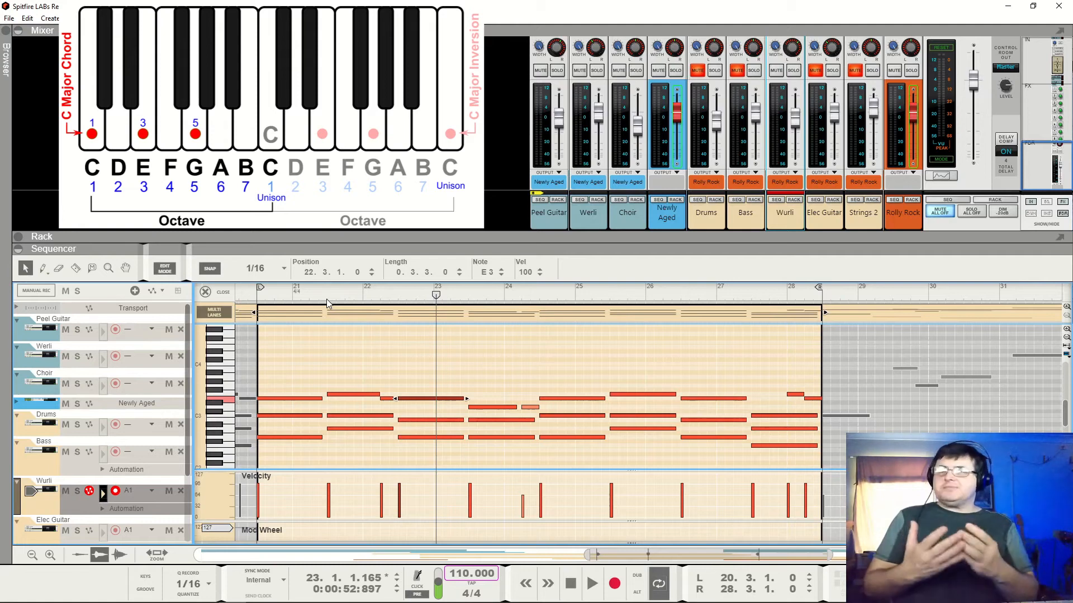
# - Play the last Wurli chord from 27.2.4 through the loop's end and stop near the end of bar 20
pyautogui.click(750, 302)
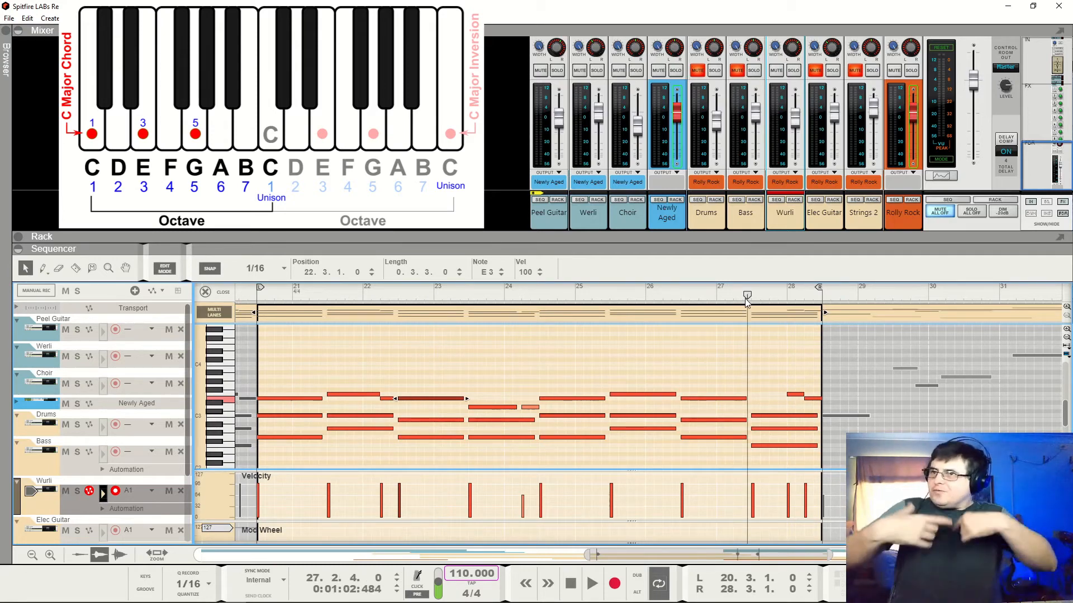
pyautogui.press('space')
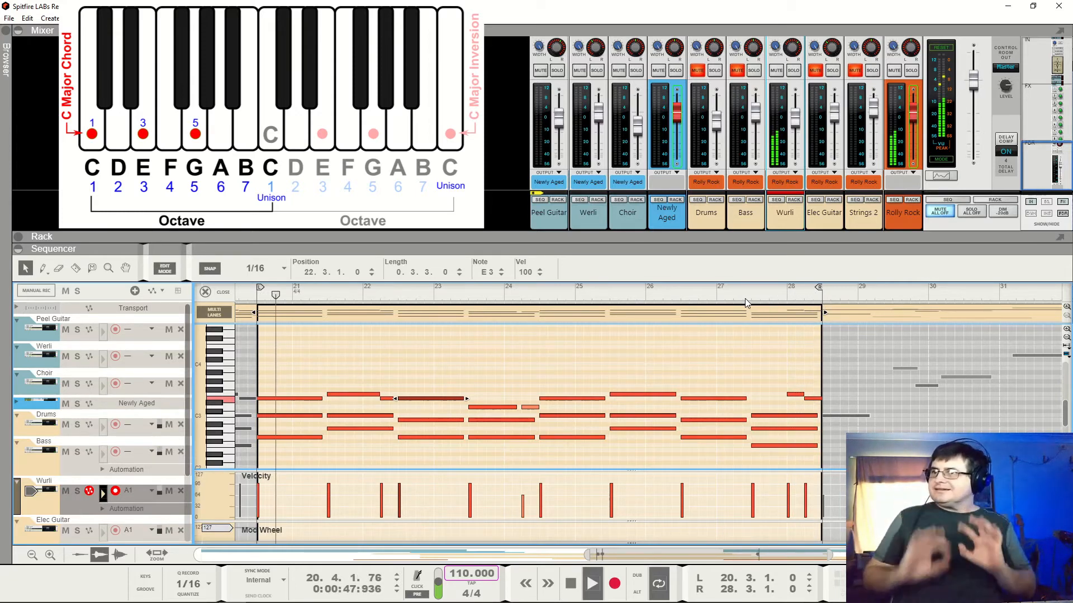
pyautogui.press('space')
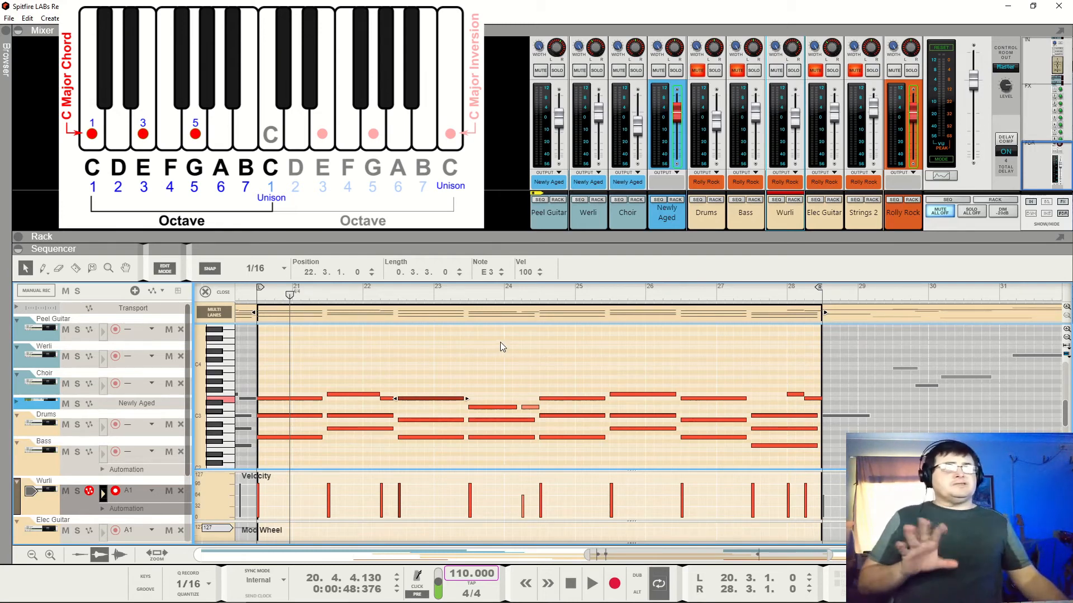
# - Play the Wurli progression from 20.3.1 and stop near the end of bar 23
pyautogui.click(257, 297)
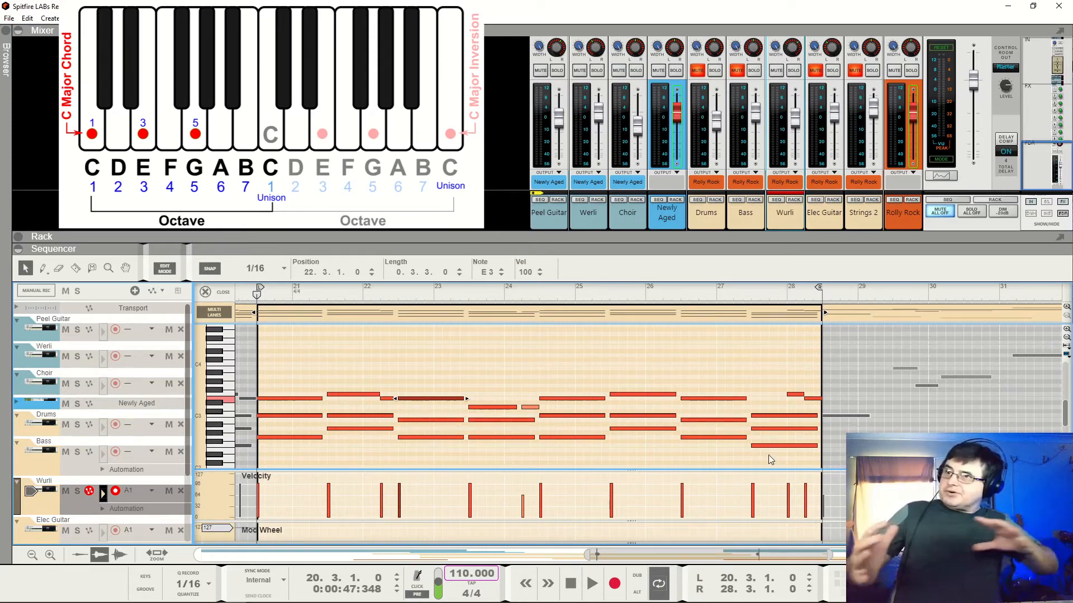
pyautogui.press('space')
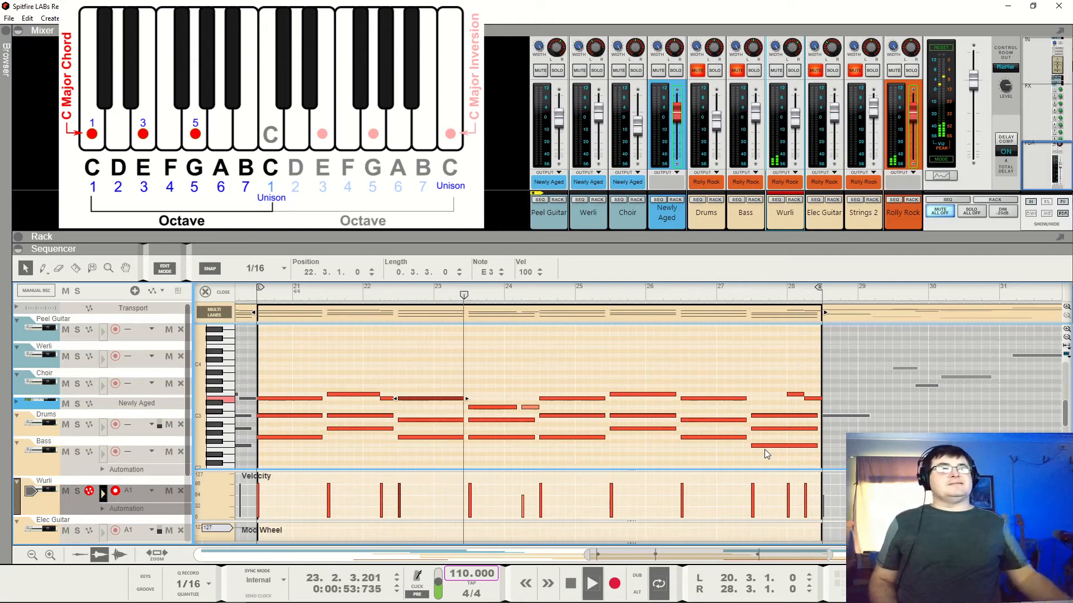
pyautogui.press('space')
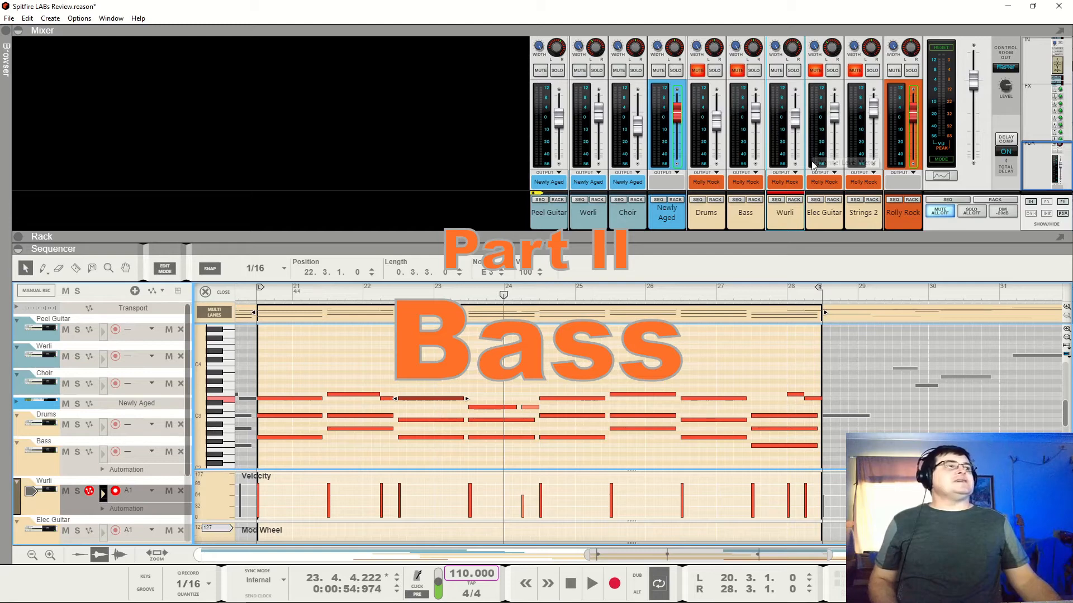
# - Unmute the Bass channel and show the Bass track's notes for editing in a slightly taller sequencer area
pyautogui.click(747, 77)
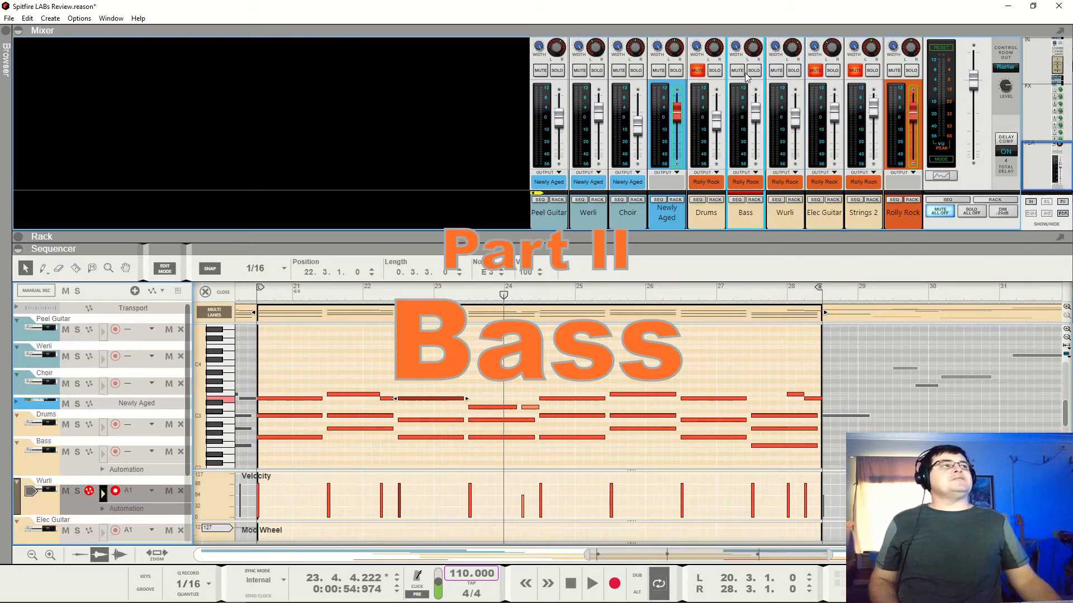
pyautogui.click(109, 451)
pyautogui.scroll(-2, 335, 464)
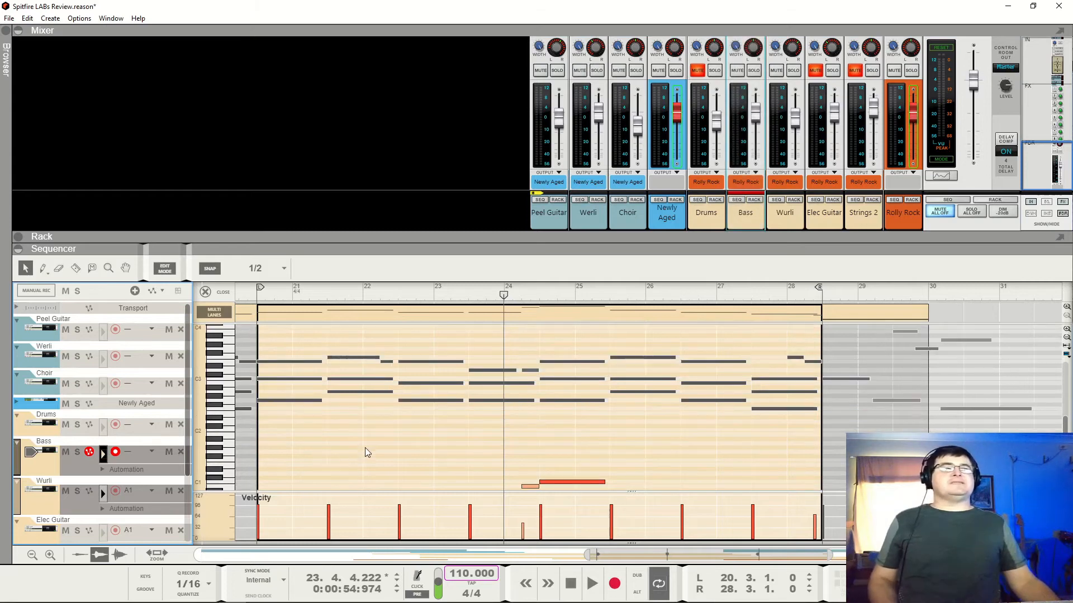
pyautogui.moveTo(492, 247); pyautogui.dragTo(493, 220)
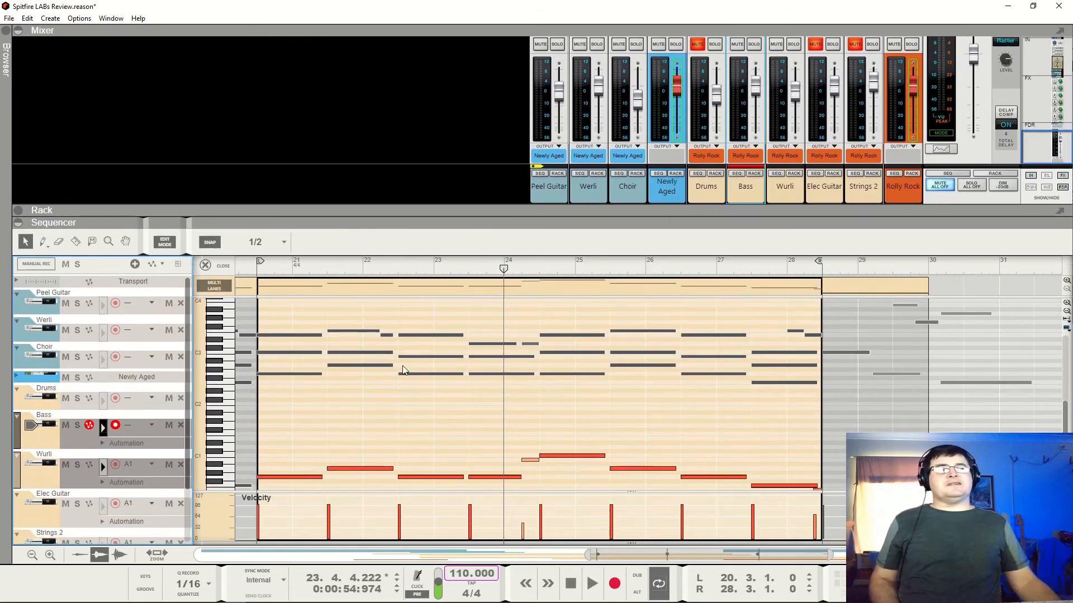
pyautogui.scroll(-2, 428, 424)
pyautogui.scroll(2, 305, 420)
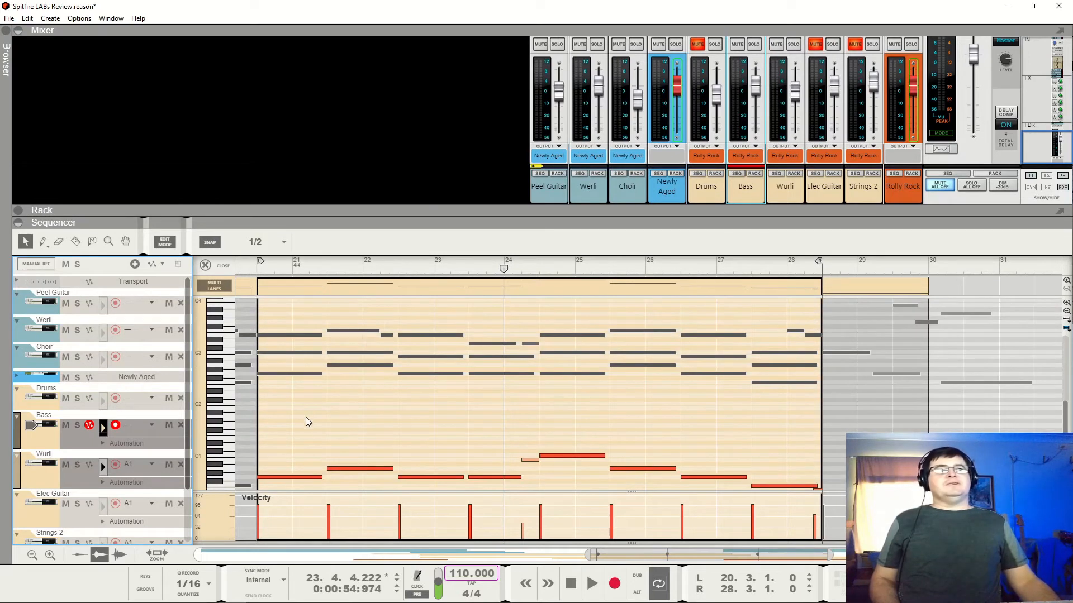
# - Select the G0 bass note at 20.3.1, followed by the A0 bass note at 21.3.1
pyautogui.click(298, 478)
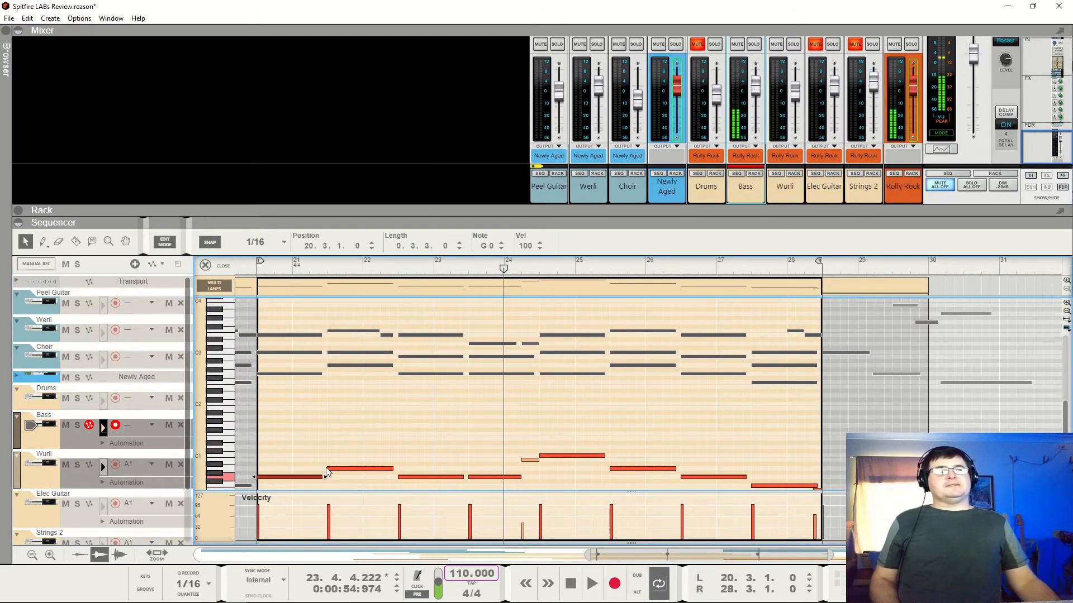
pyautogui.click(342, 473)
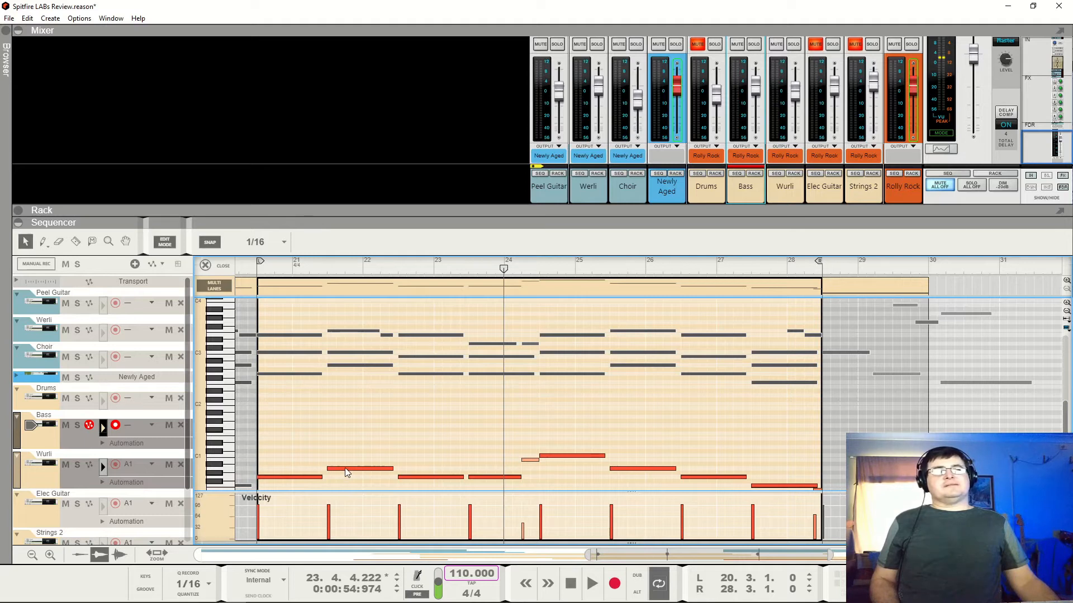
pyautogui.click(343, 469)
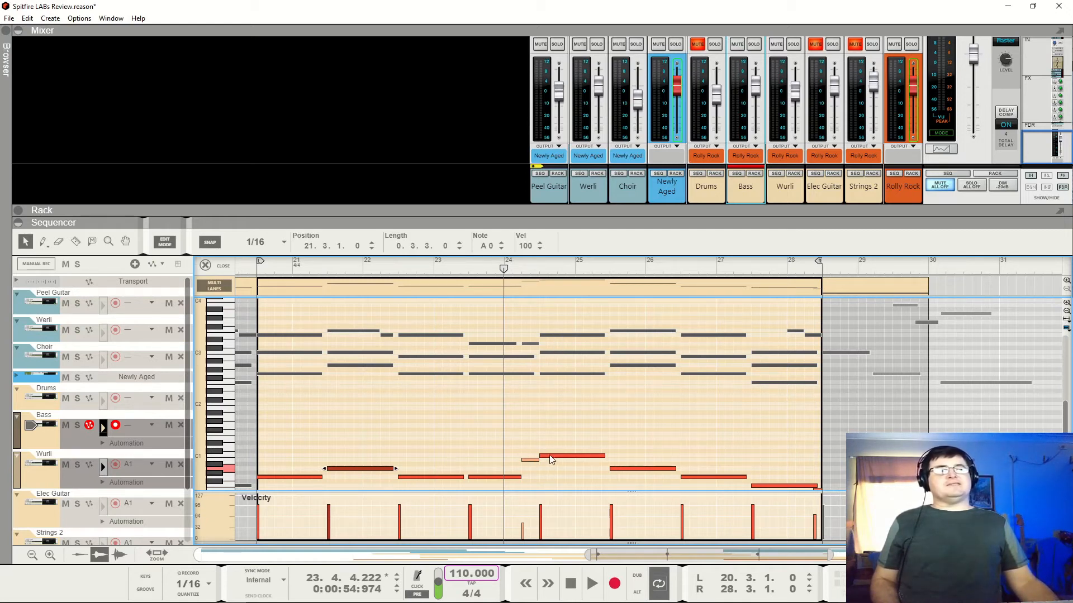
# - Play the bass with the Wurli from 20.2.4 into bar 25, then replay the bass movement from the start of bar 24
pyautogui.click(260, 267)
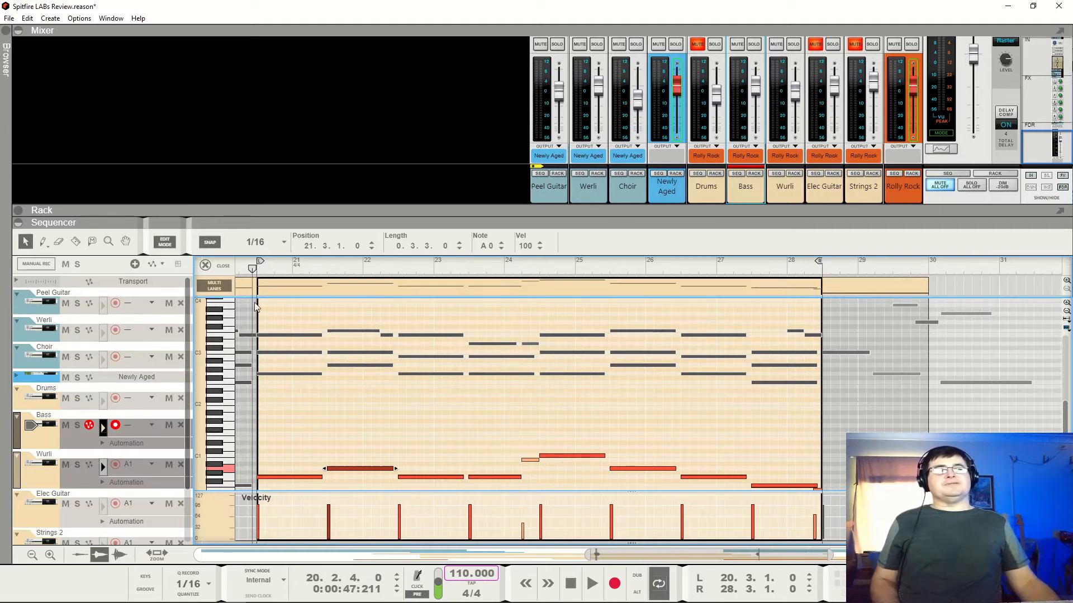
pyautogui.press('space')
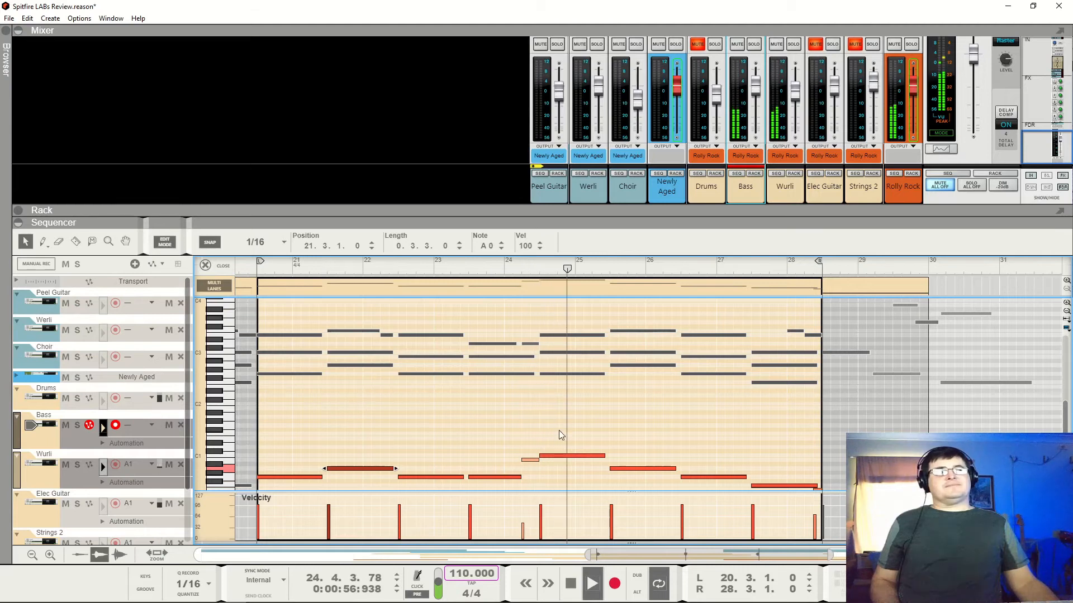
pyautogui.press('space')
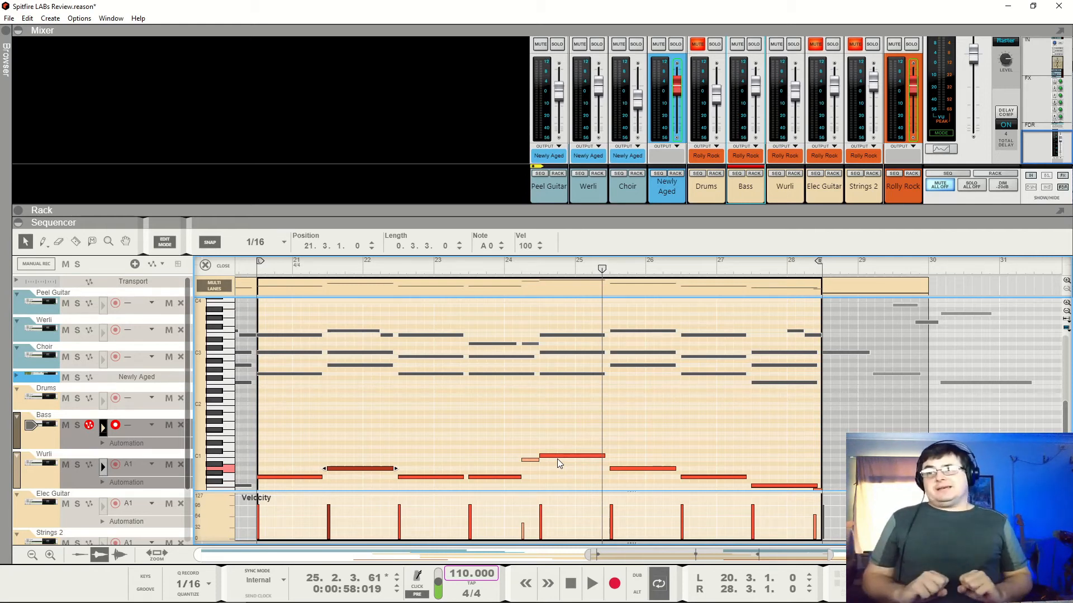
pyautogui.click(509, 267)
pyautogui.press('space')
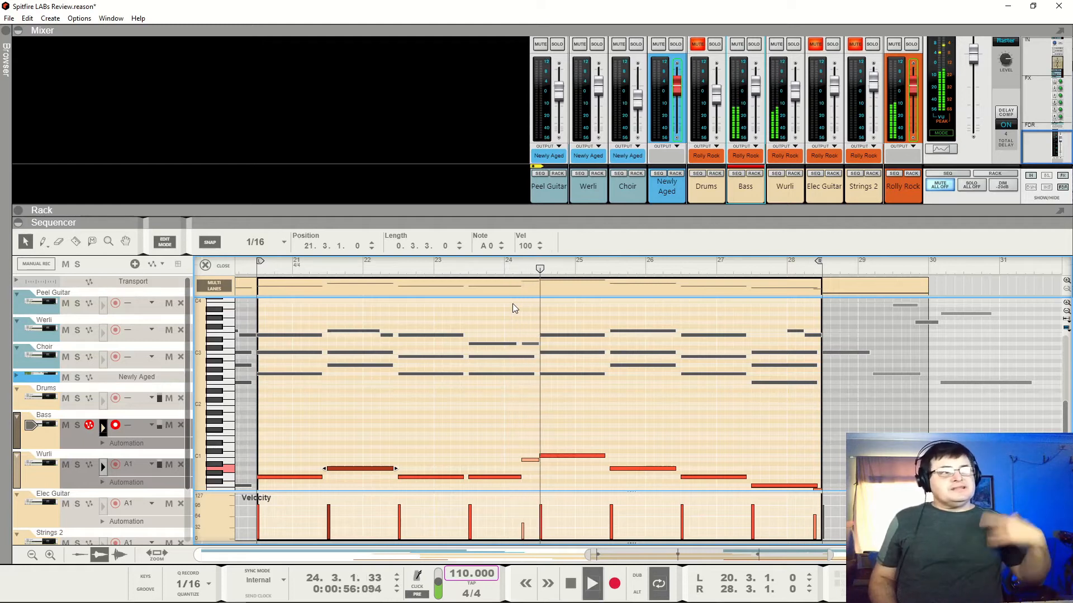
# - Select the G0 bass note and the Wurli's G2 and C3 notes at 20.3.1, followed by the C1 bass note at 24.3.1
pyautogui.click(287, 479)
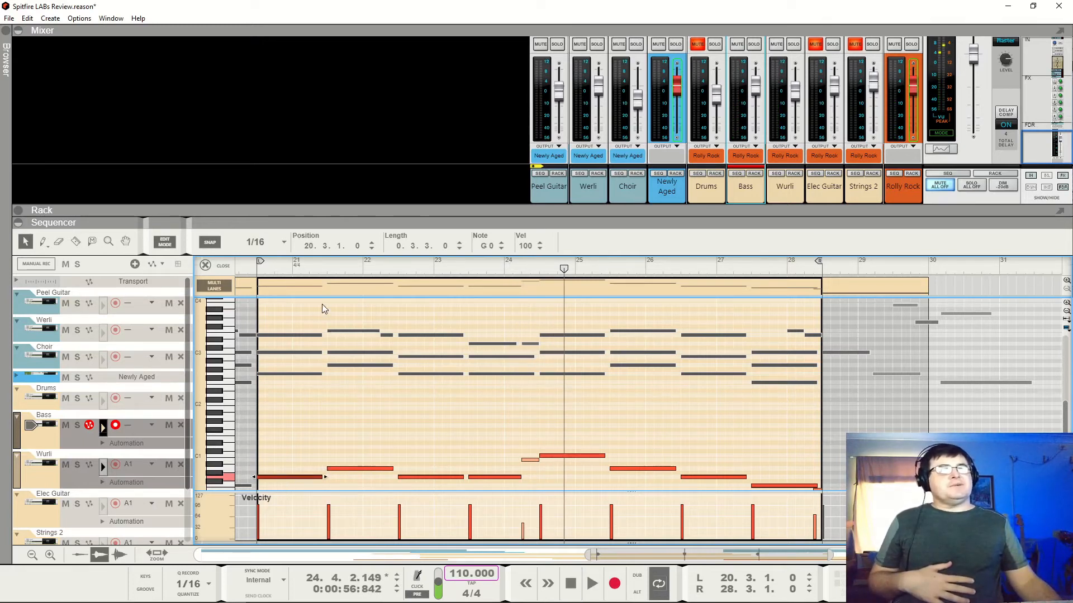
pyautogui.click(281, 374)
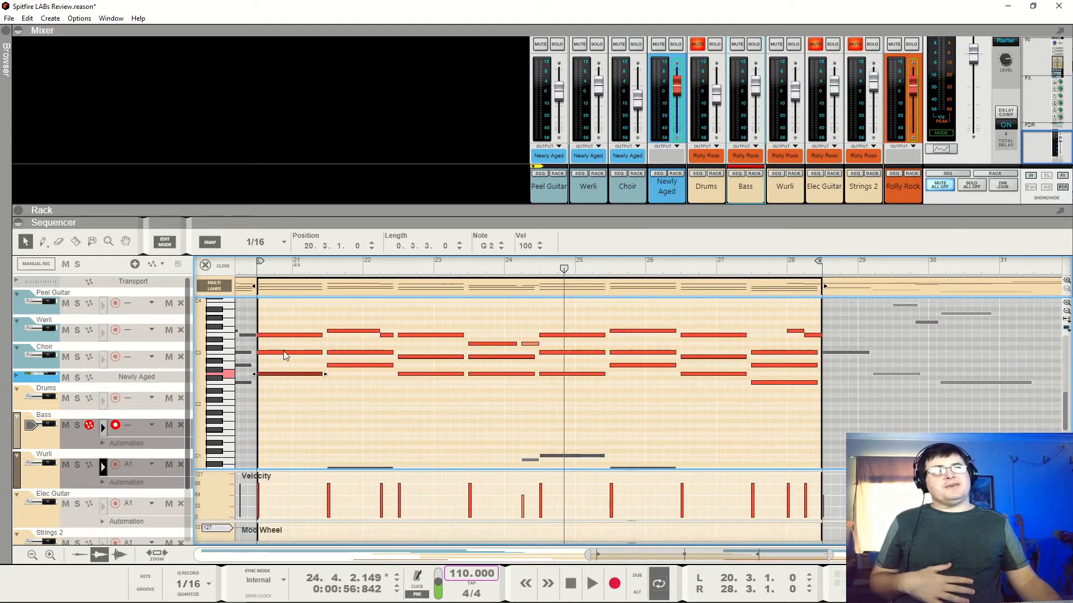
pyautogui.click(285, 352)
pyautogui.scroll(-2, 284, 356)
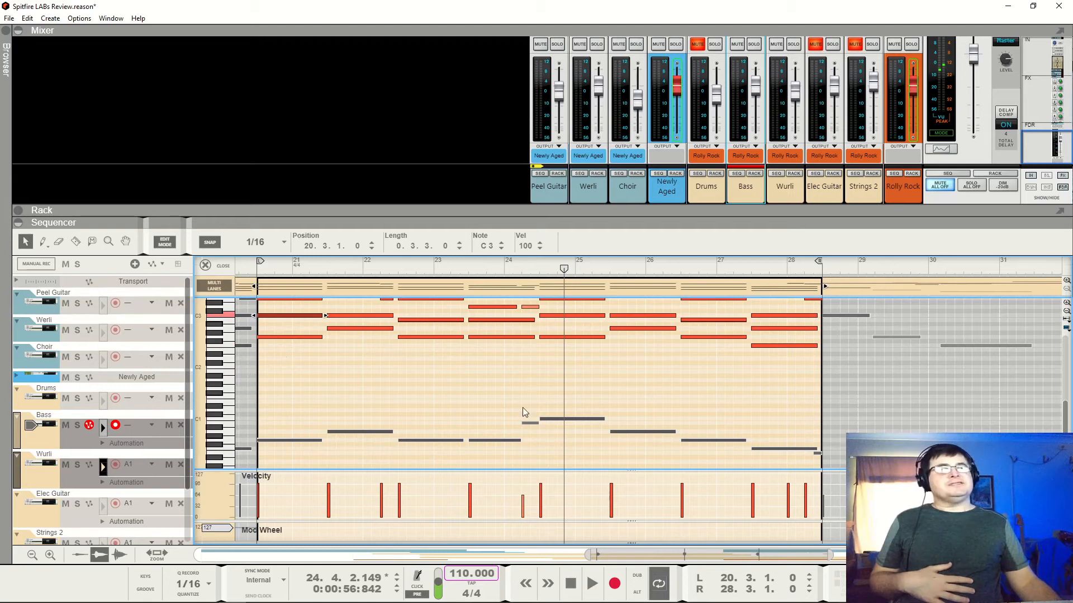
pyautogui.click(548, 419)
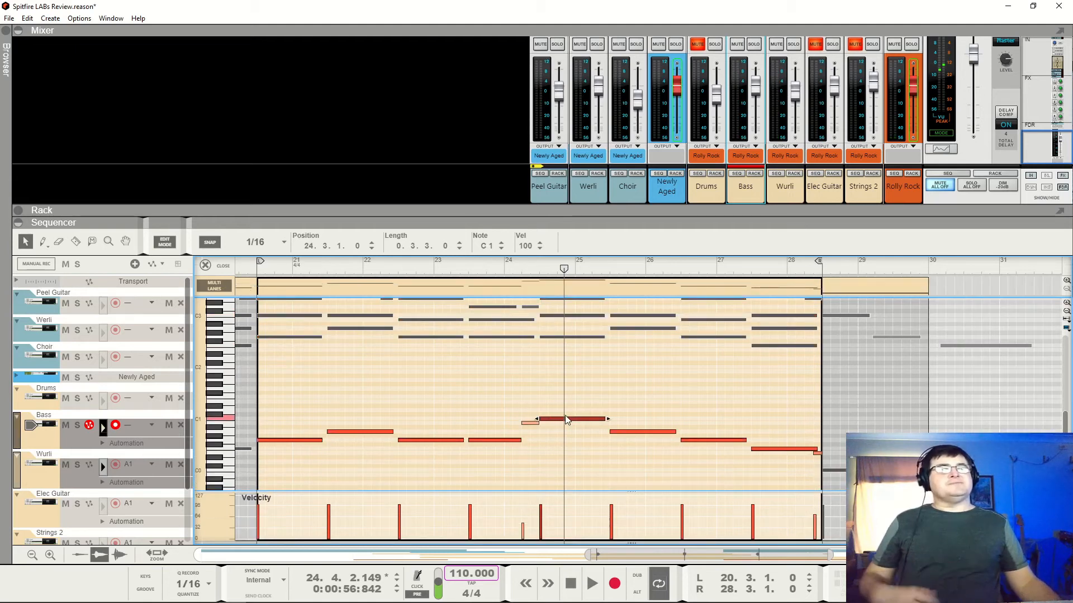
# - Play the bass and Wurli together from the start of the loop and stop near the end of bar 25
pyautogui.click(253, 274)
pyautogui.press('space')
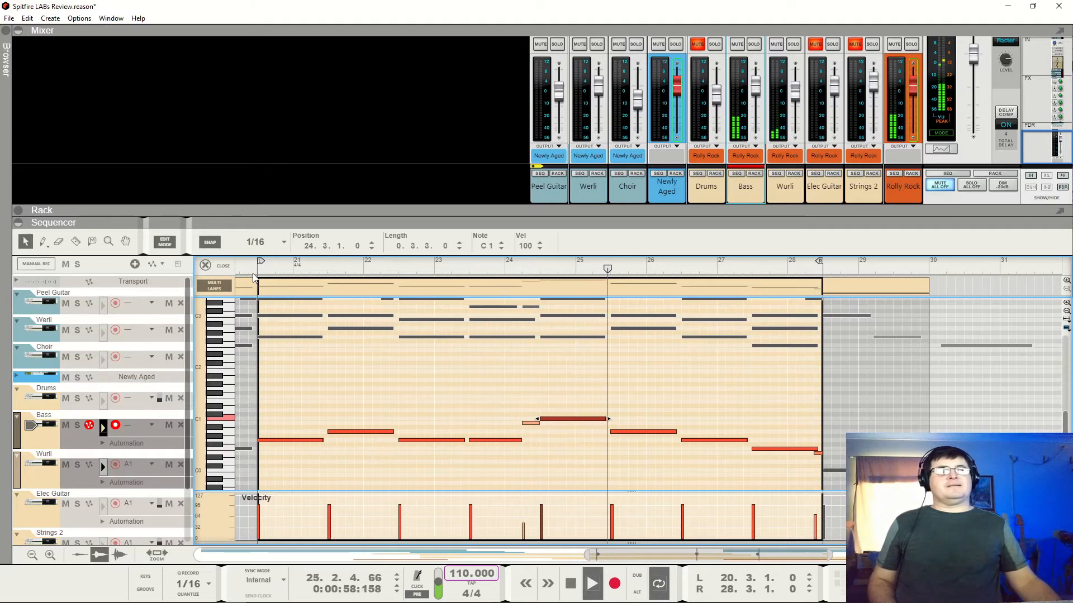
pyautogui.press('space')
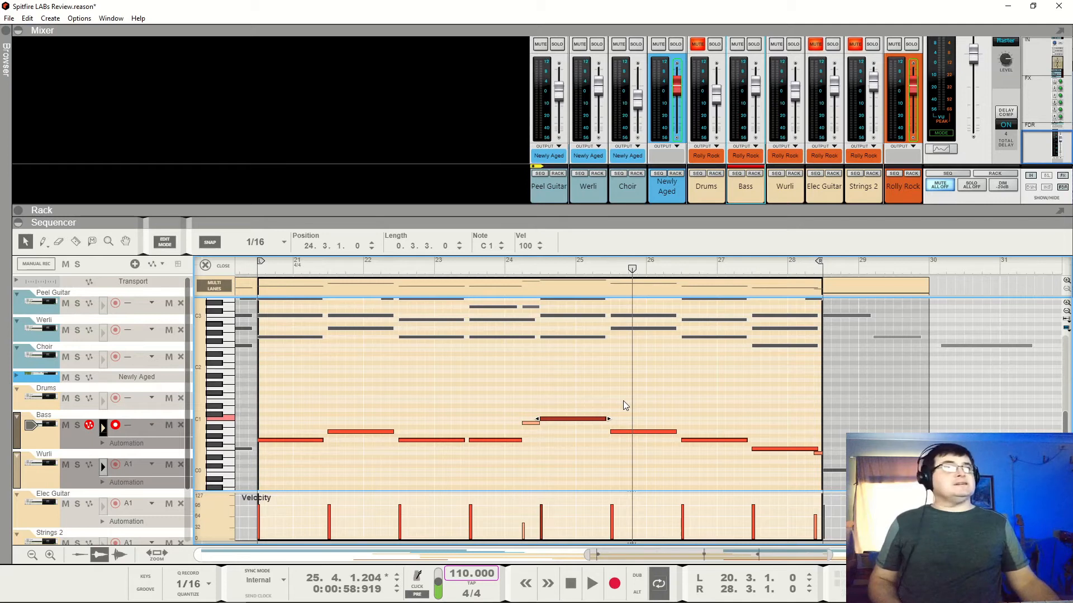
# - Unmute the Elec Guitar channel and show the Elec Guitar track's notes for editing
pyautogui.click(816, 46)
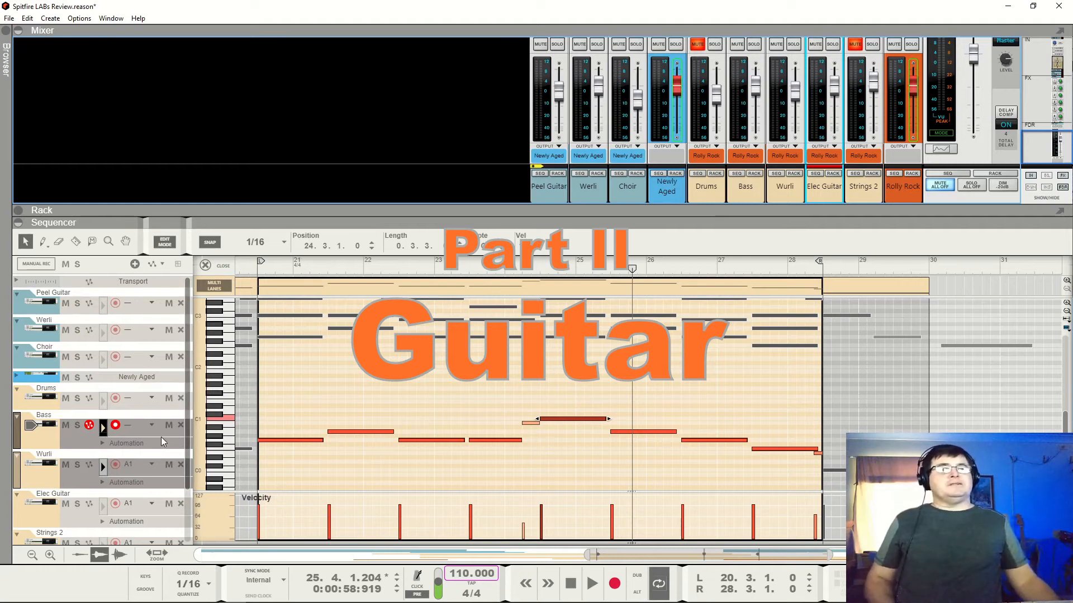
pyautogui.click(106, 437)
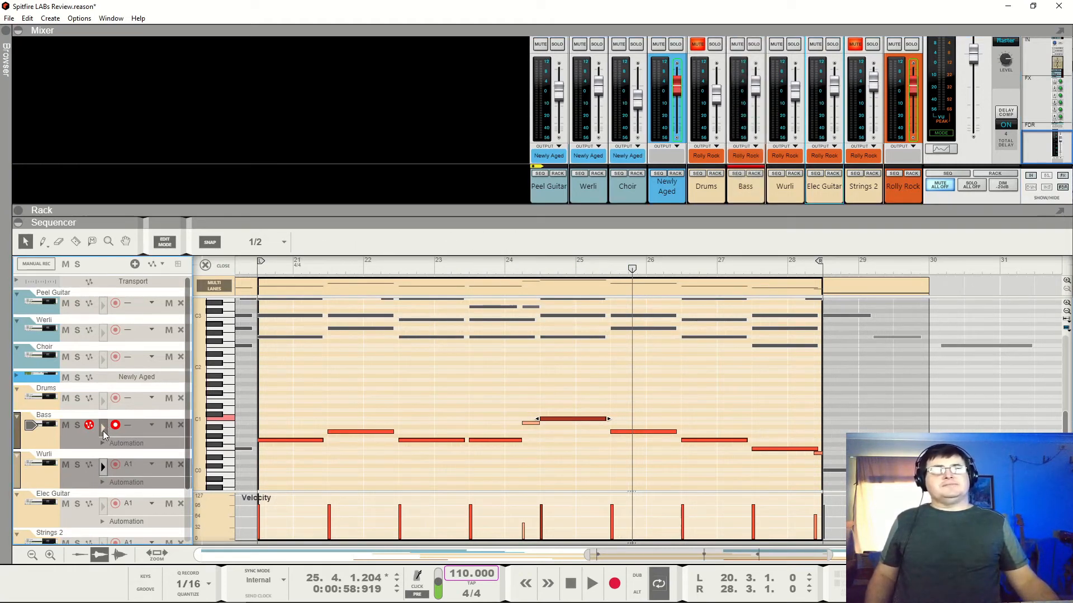
pyautogui.click(102, 512)
pyautogui.click(105, 469)
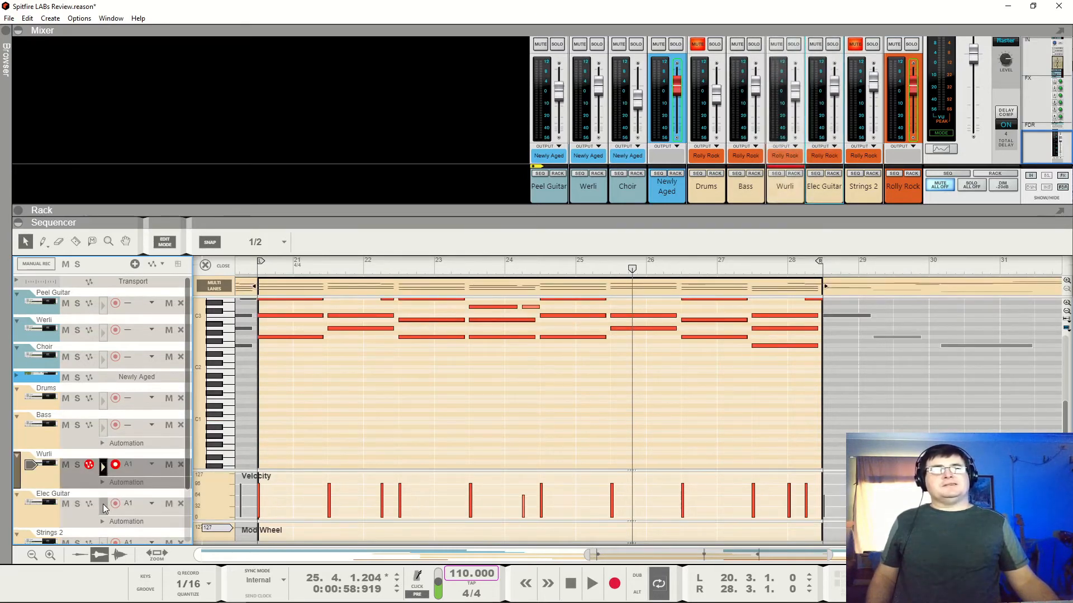
pyautogui.click(103, 507)
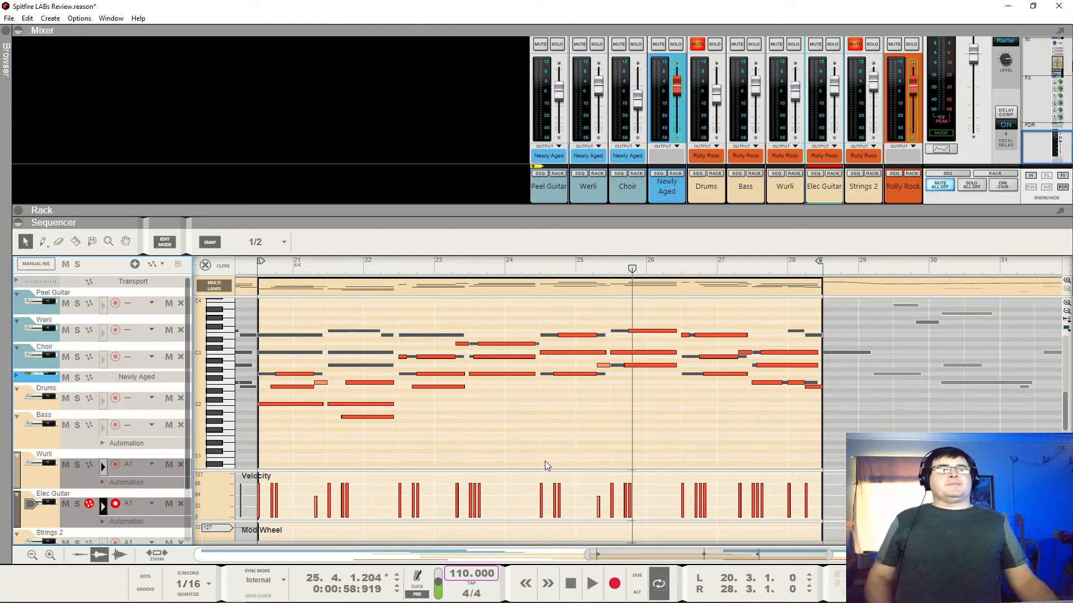
# - Play from 20.3.1, solo the Elec Guitar channel during playback, stop in bar 27, and return to 20.3.1
pyautogui.click(255, 273)
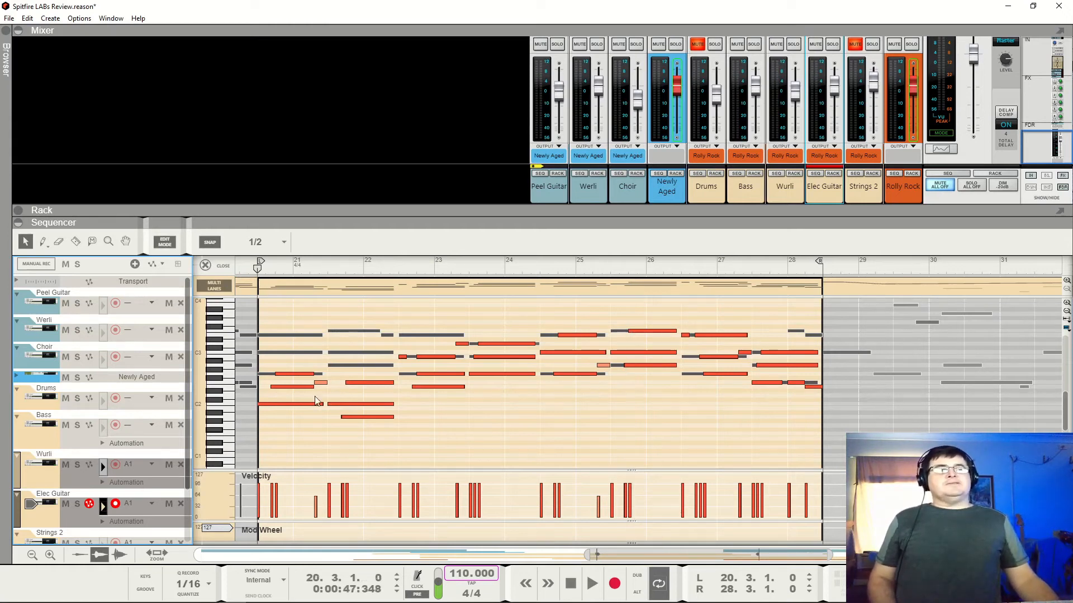
pyautogui.press('space')
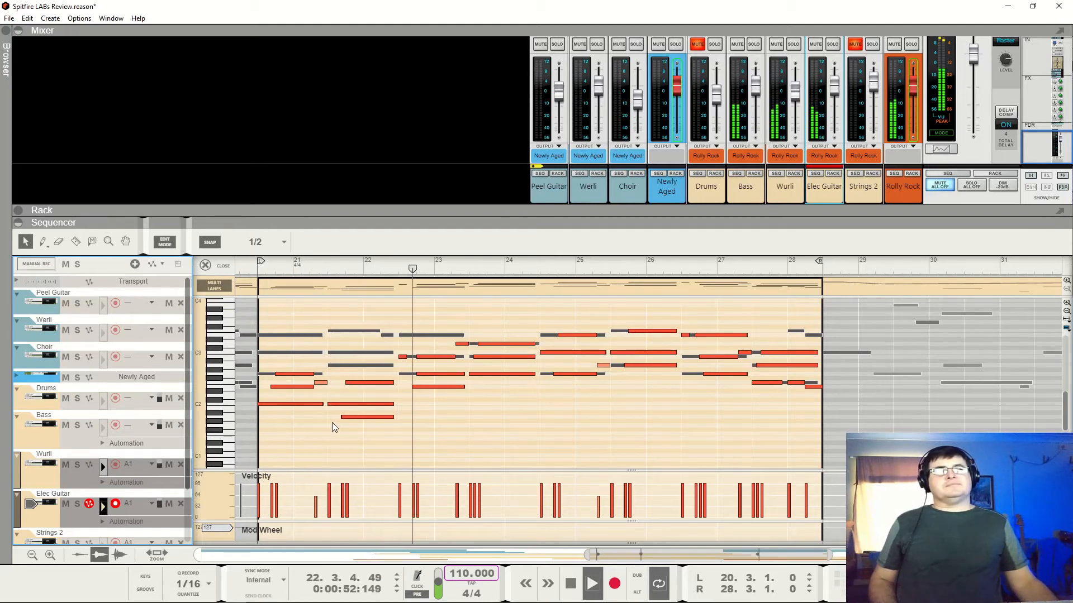
pyautogui.click(832, 45)
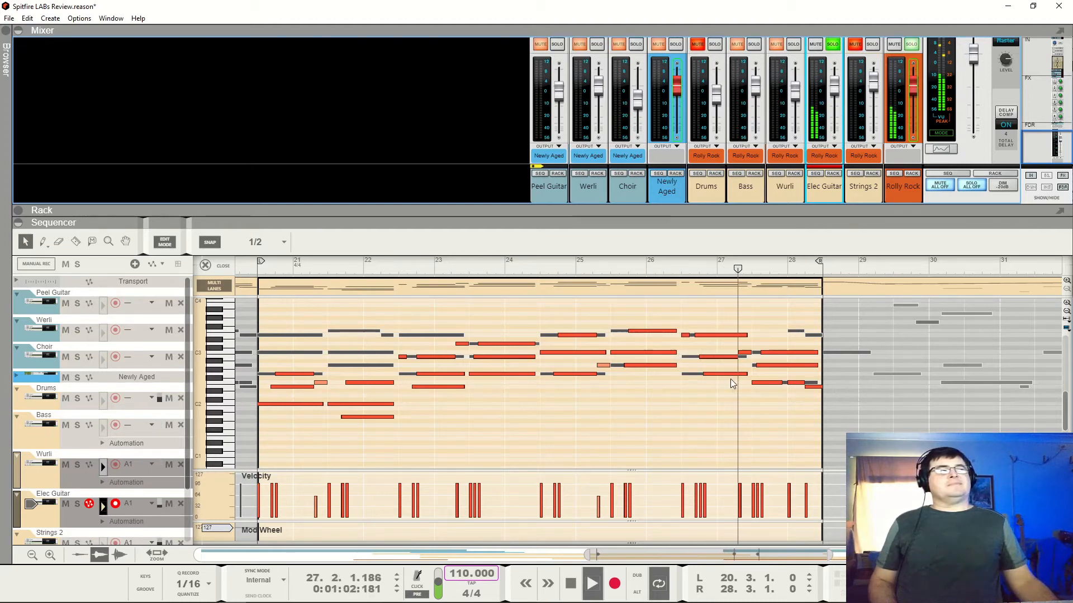
pyautogui.press('space')
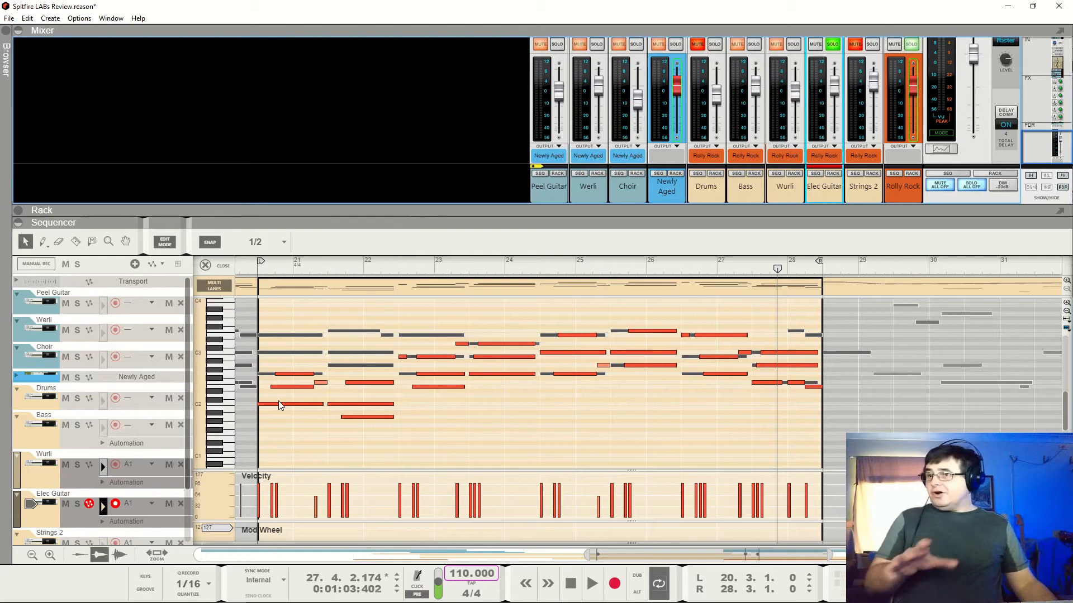
pyautogui.click(250, 273)
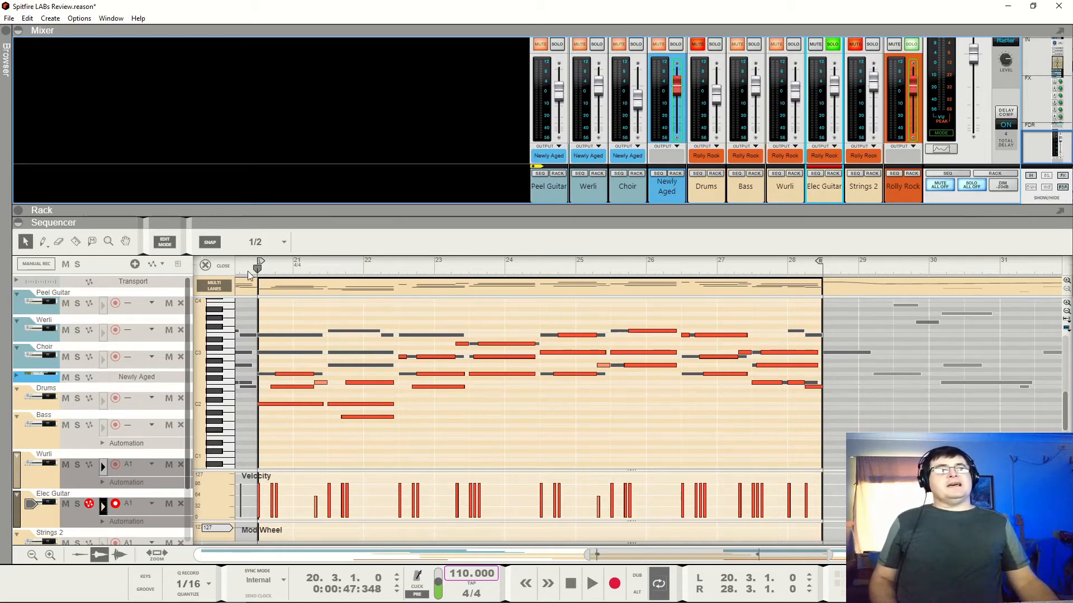
# - Play from 20.1.1, solo the Bass channel alongside the Elec Guitar, and stop near the end of bar 27
pyautogui.moveTo(243, 275); pyautogui.dragTo(283, 278)
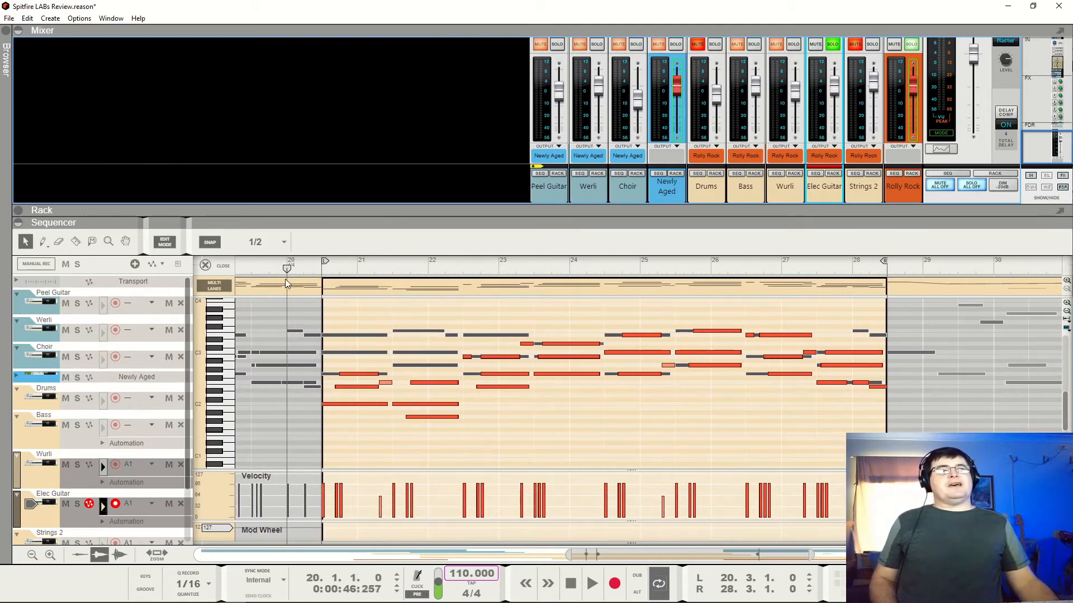
pyautogui.press('space')
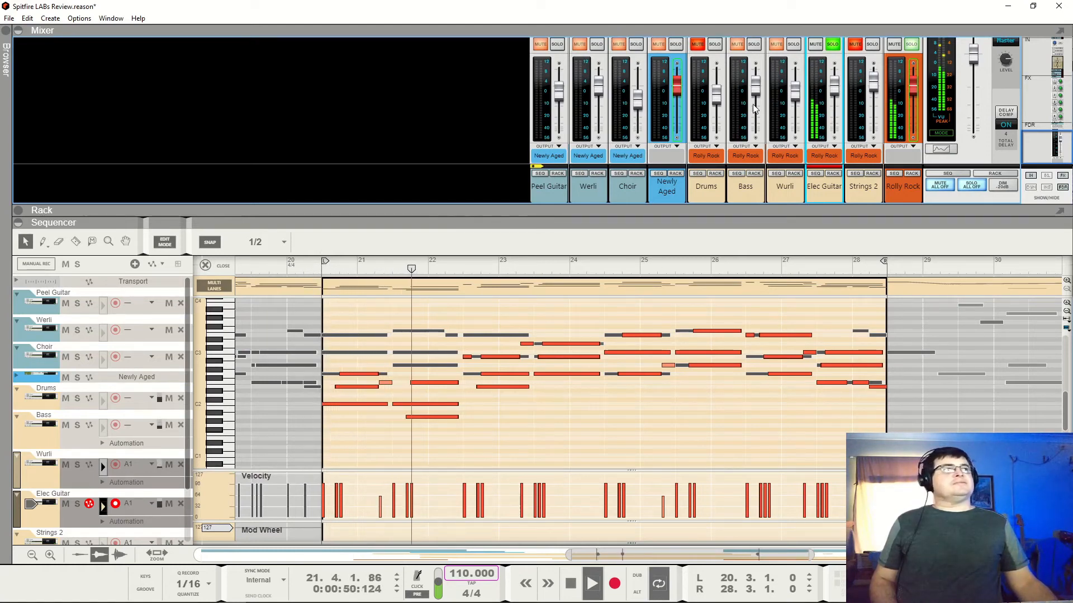
pyautogui.click(754, 45)
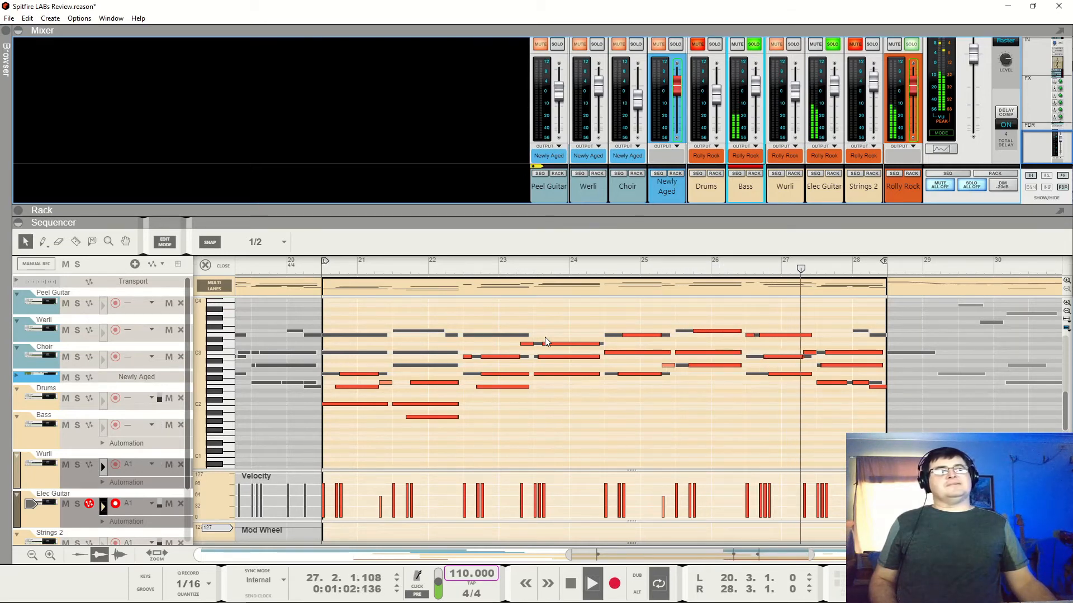
pyautogui.press('space')
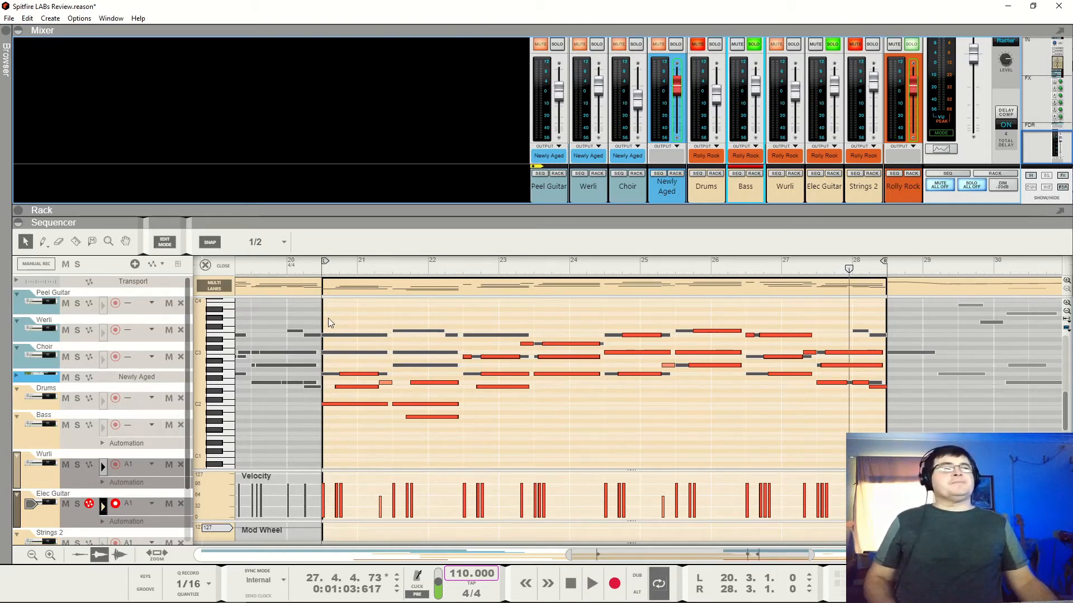
# - Replay the soloed bass and electric guitar twice from 20.3.1, stopping first in bar 22 and again in bar 21
pyautogui.click(310, 272)
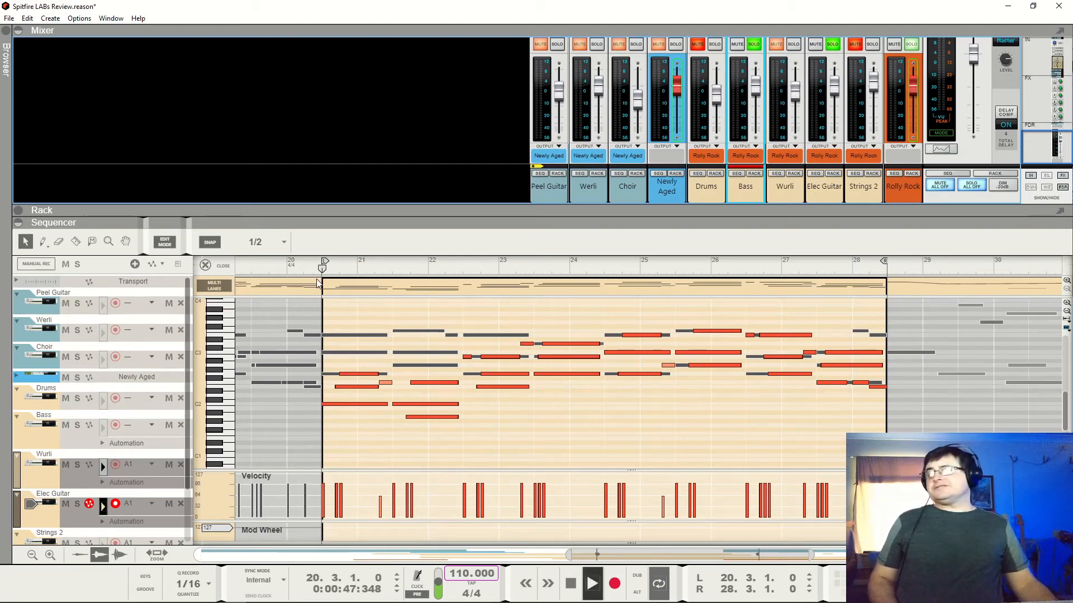
pyautogui.press('space')
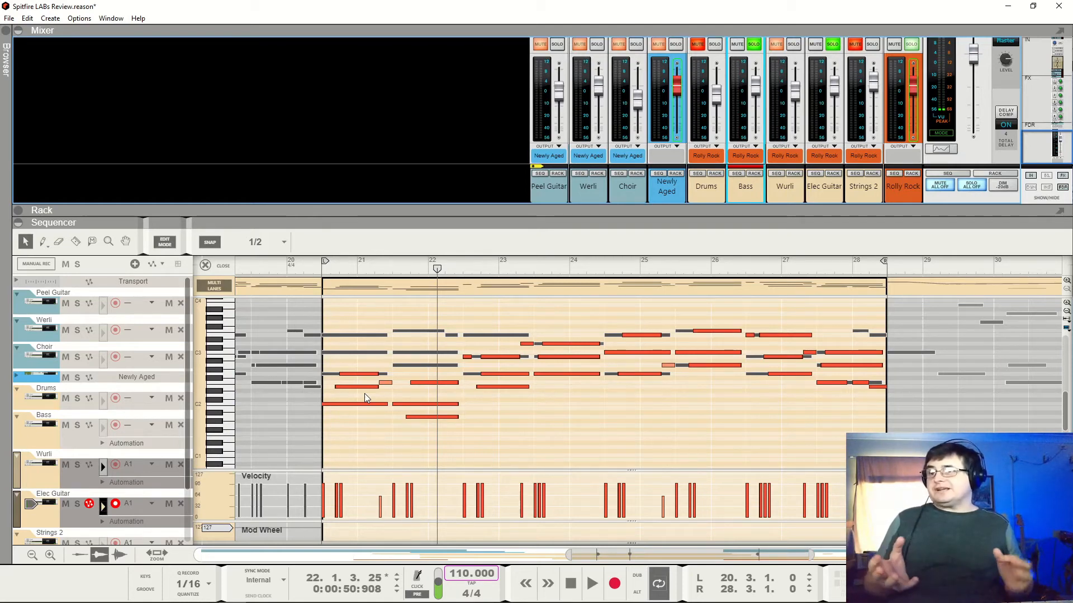
pyautogui.click(310, 275)
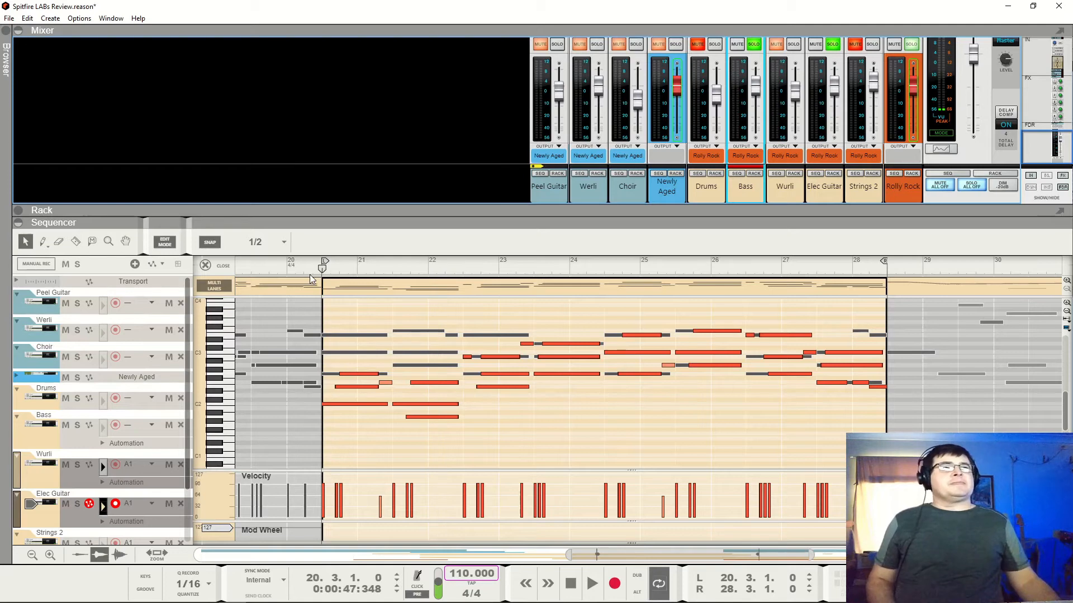
pyautogui.press('space')
pyautogui.press('space')
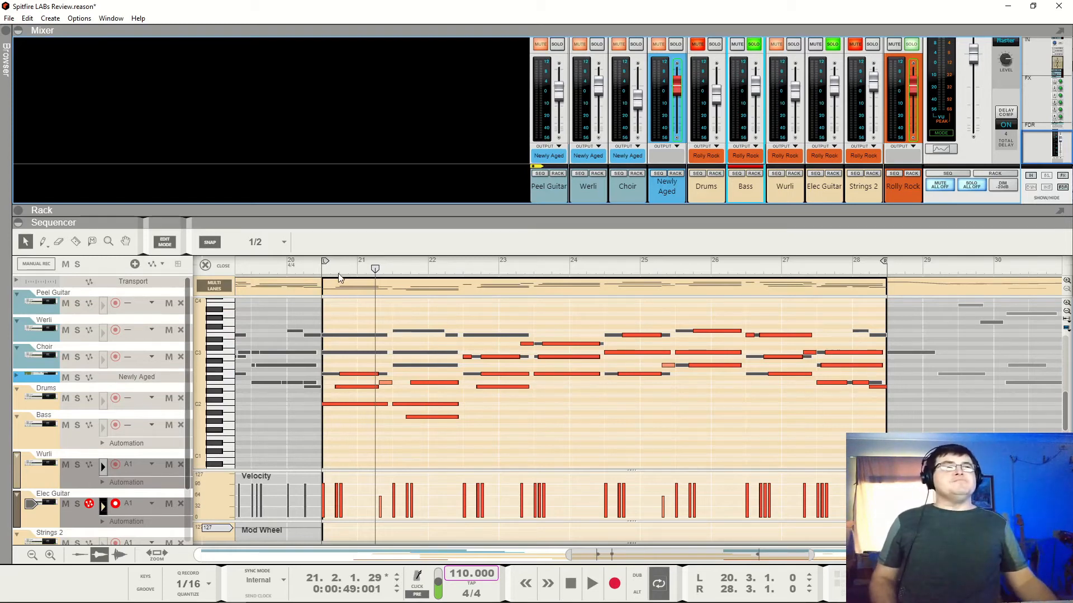
# - Play bass and guitar from 20.3.1 with a pause in bar 23 and stop in bar 26, then replay to bar 24
pyautogui.click(315, 273)
pyautogui.press('space')
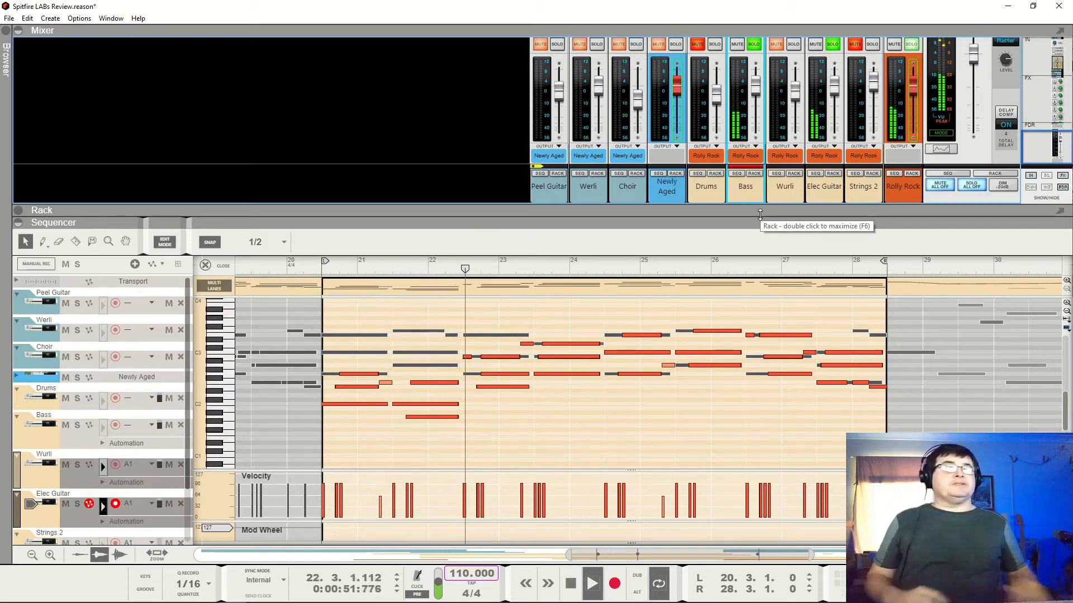
pyautogui.press('space')
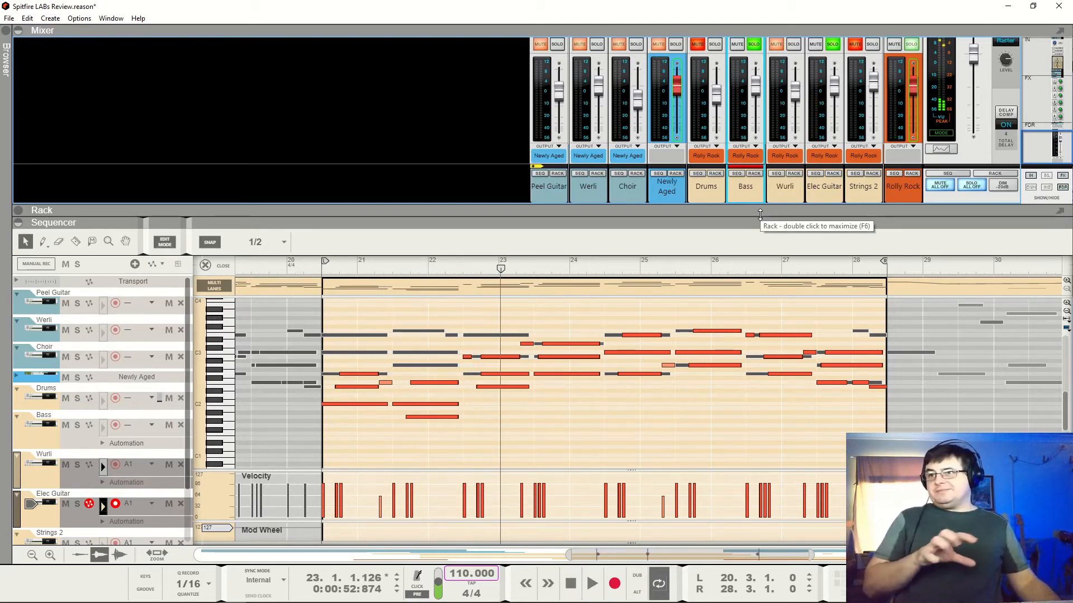
pyautogui.press('space')
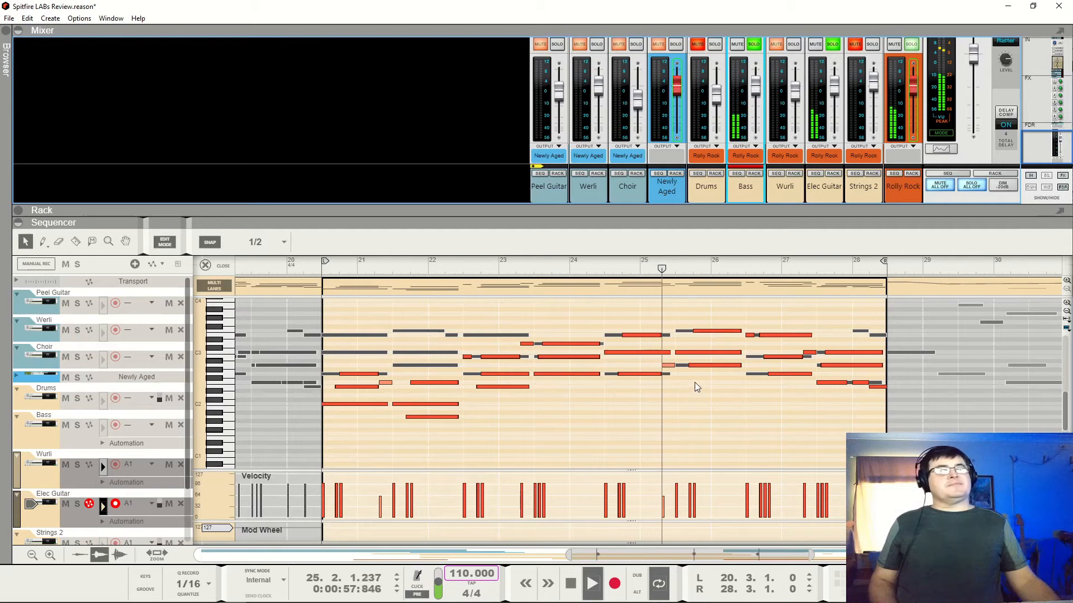
pyautogui.press('space')
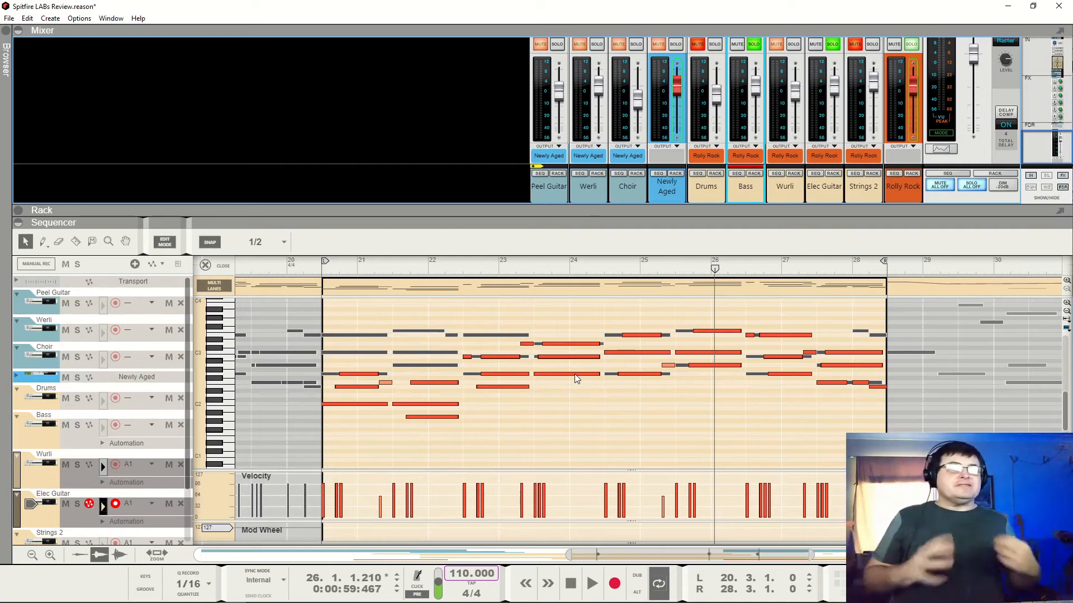
pyautogui.click(307, 269)
pyautogui.press('space')
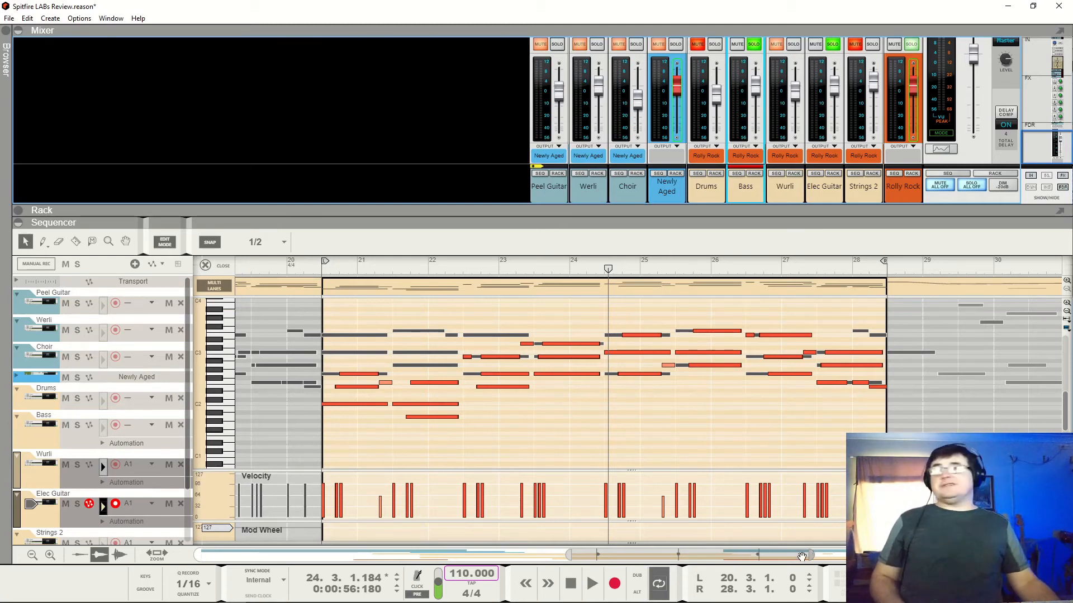
# - Resume playback, add the Wurli channel to the solo, turn off all solos, and stop near the end of bar 27
pyautogui.moveTo(788, 557); pyautogui.dragTo(806, 560)
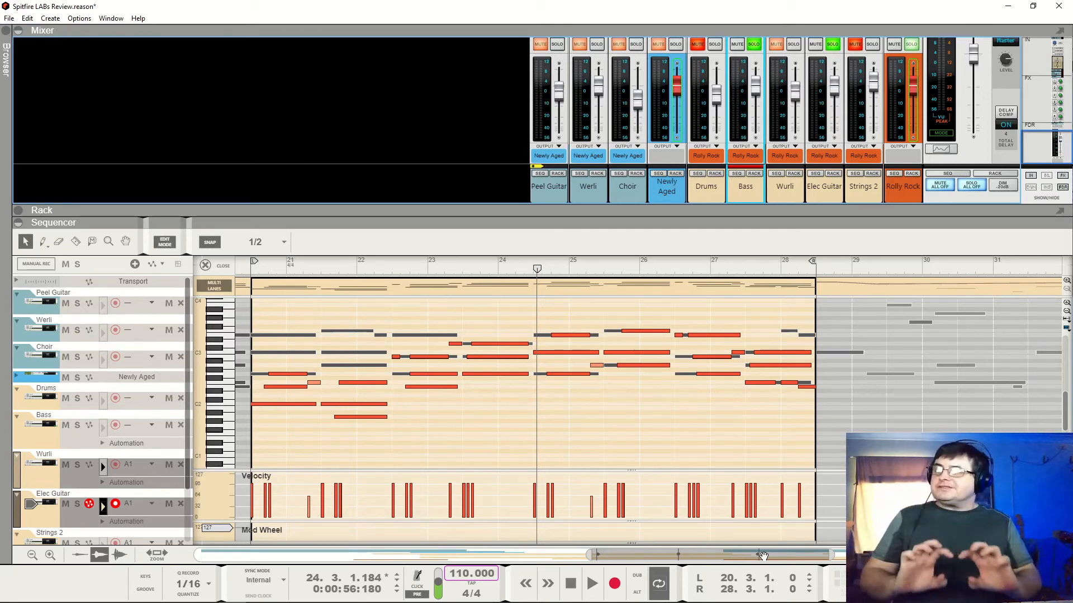
pyautogui.press('space')
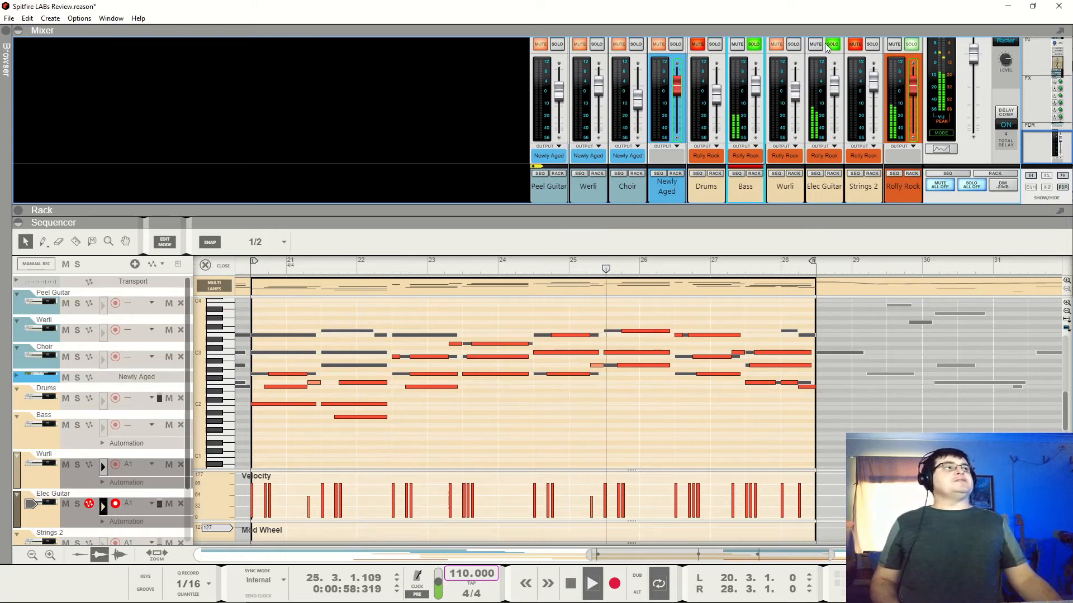
pyautogui.click(794, 45)
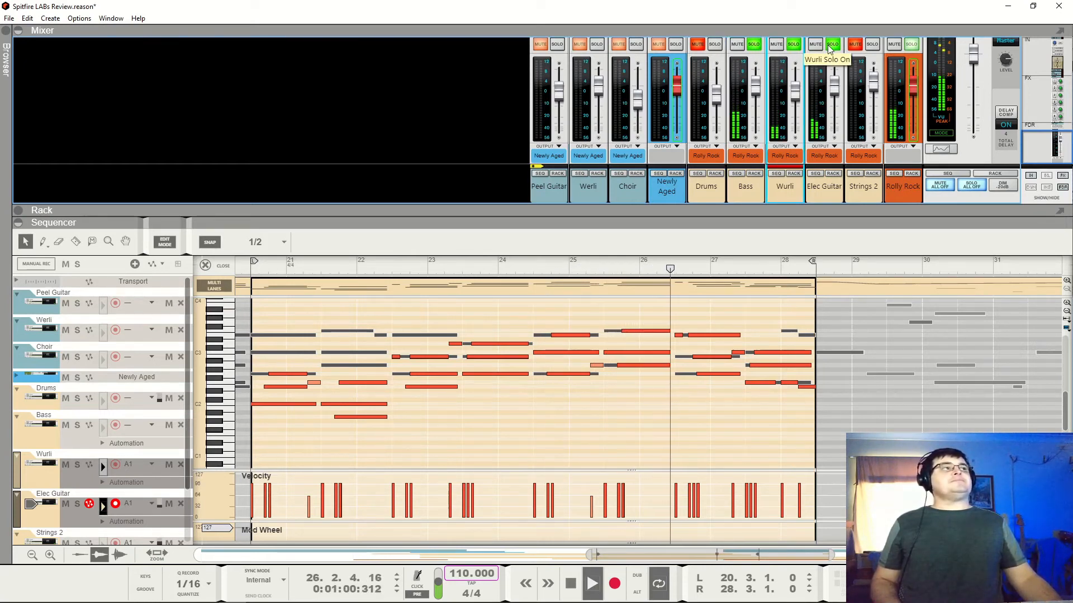
pyautogui.click(971, 186)
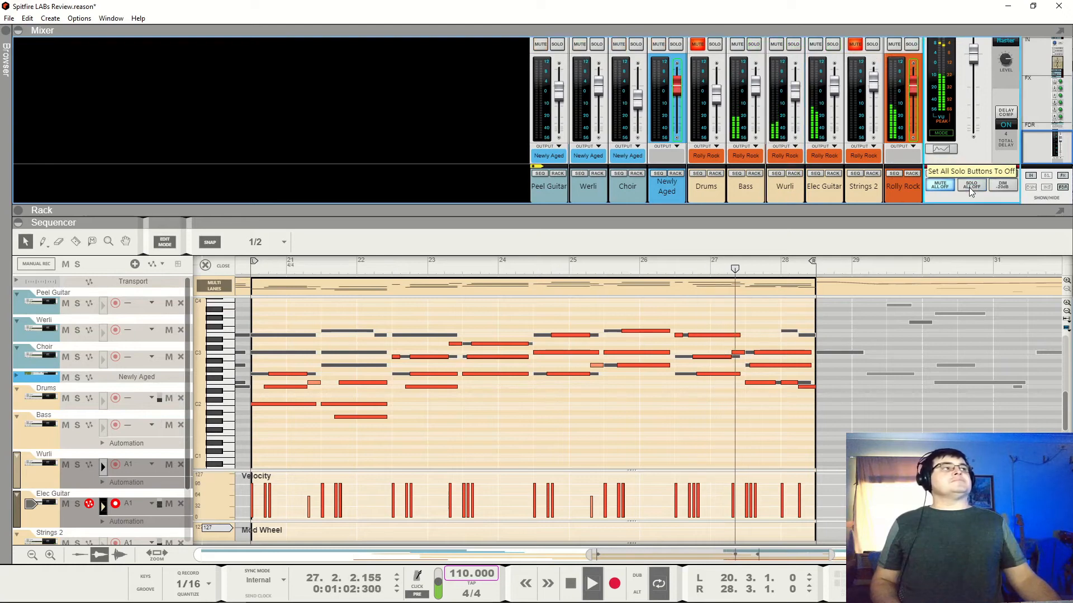
pyautogui.press('space')
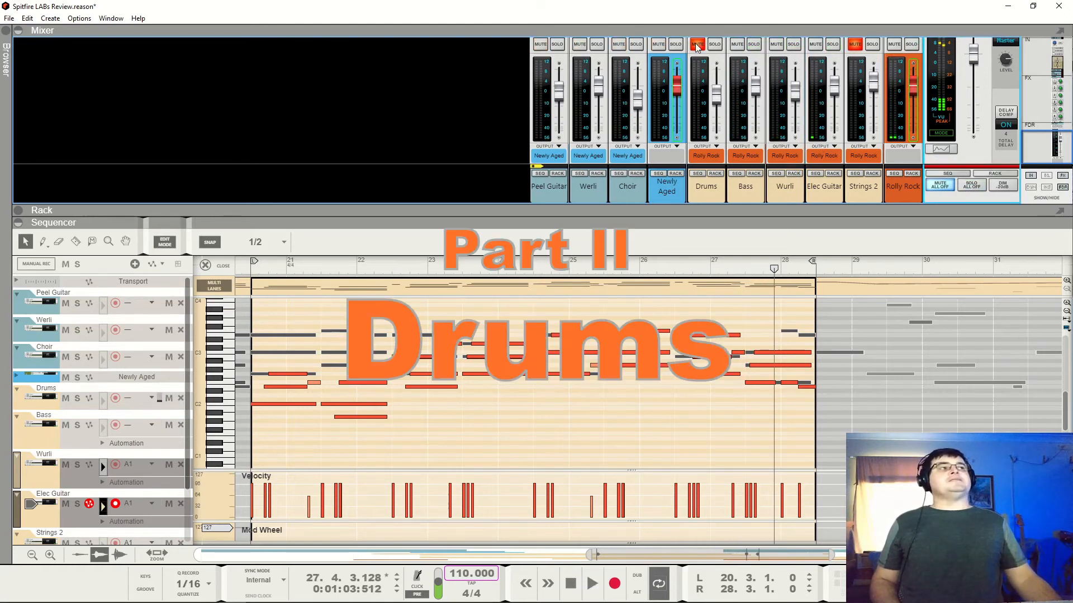
# - Unmute the Drums channel and show the Drums track's notes for editing
pyautogui.click(698, 44)
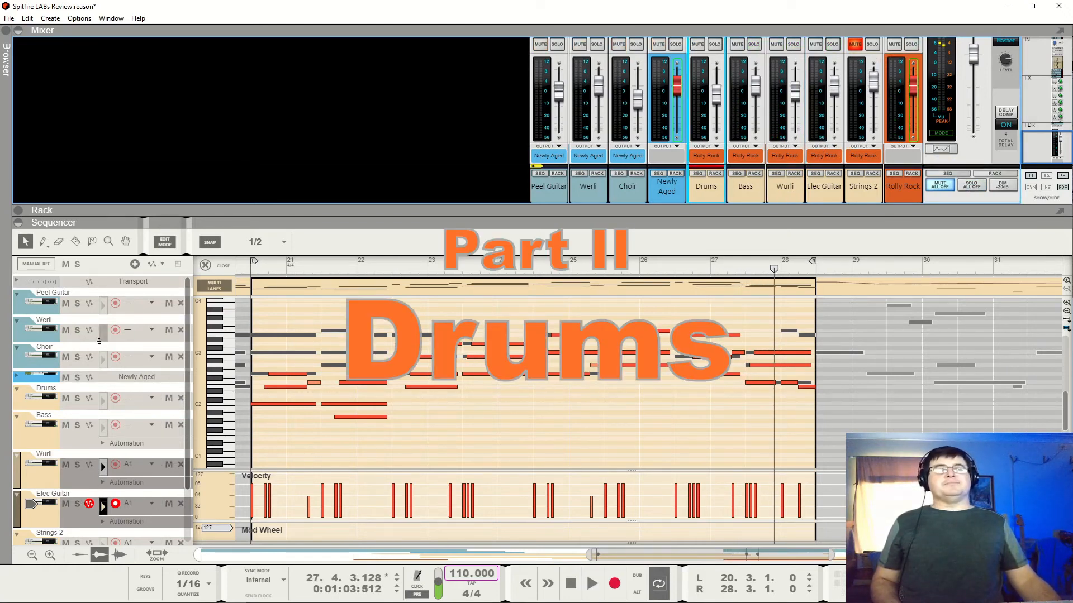
pyautogui.click(104, 401)
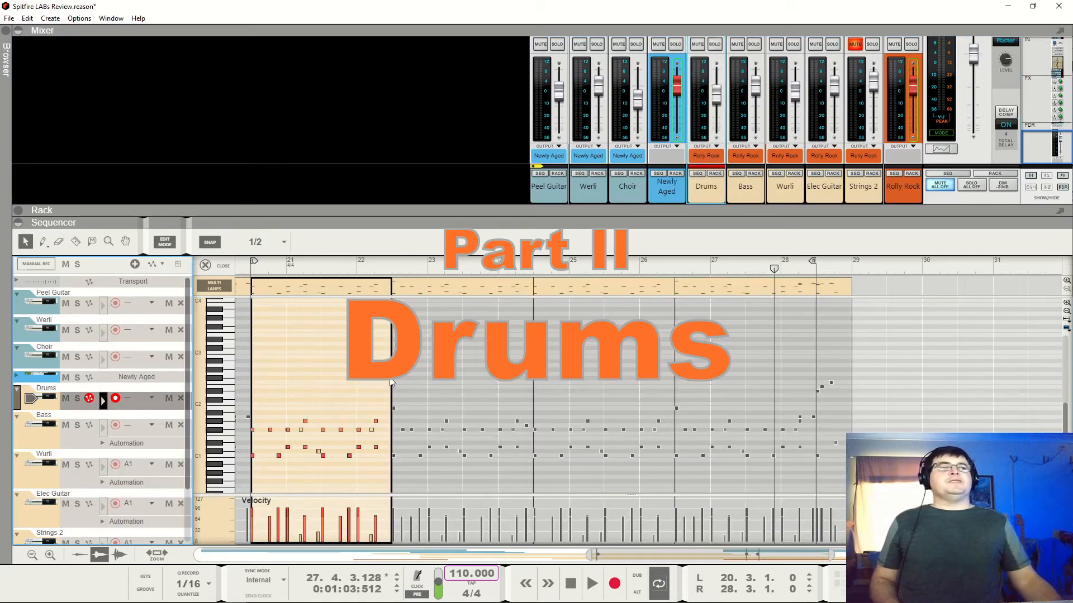
# - Play from 20.3.1, solo the Drums channel to hear it alone, unsolo it in bar 22, and resume playback
pyautogui.click(251, 270)
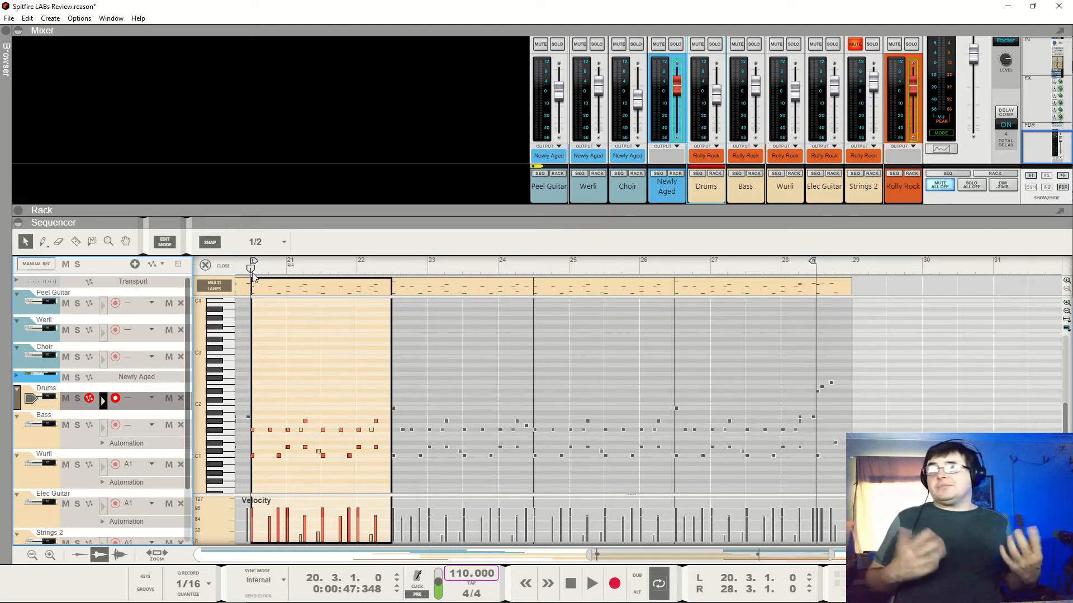
pyautogui.press('space')
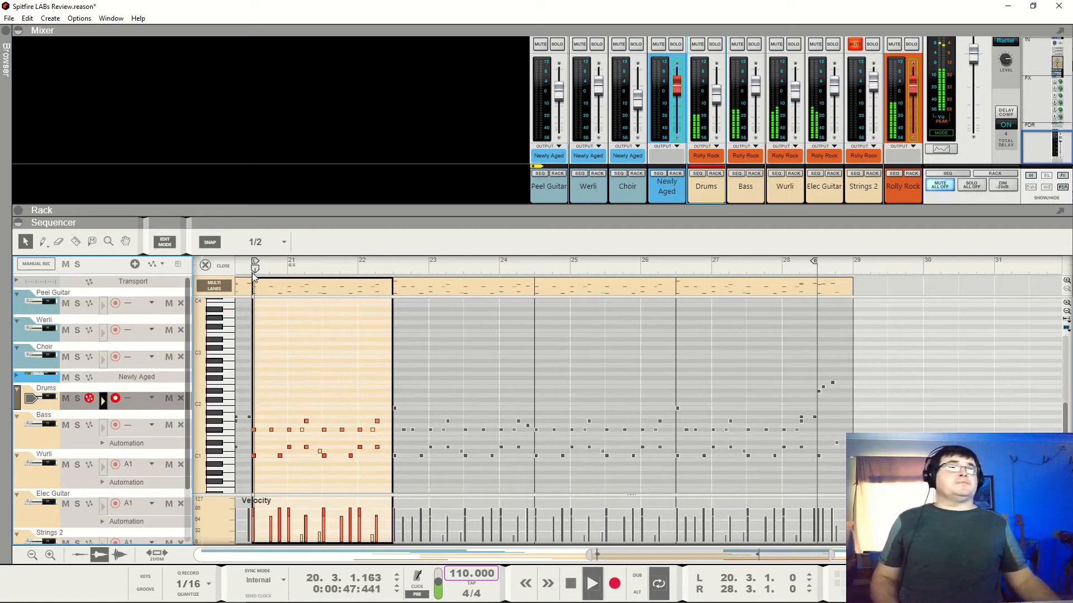
pyautogui.click(714, 45)
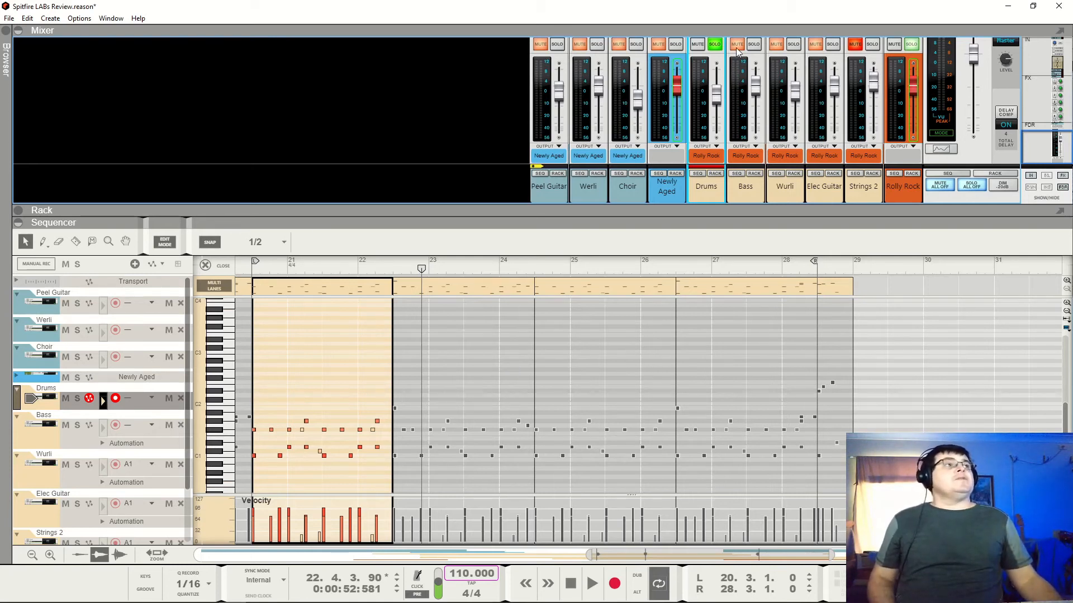
pyautogui.click(714, 44)
pyautogui.press('space')
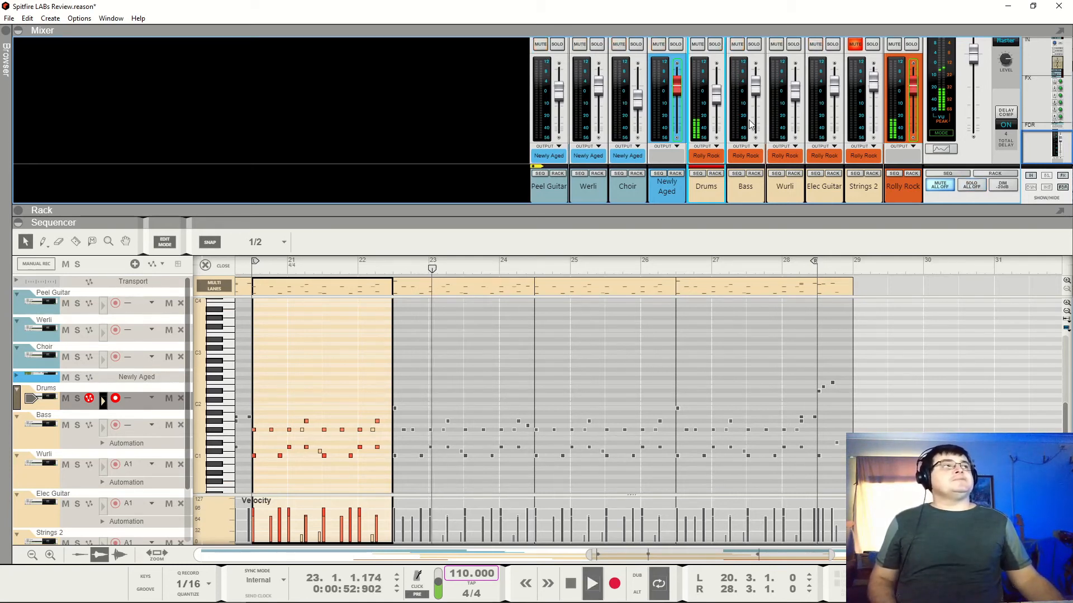
# - Compare playback with the Drums channel muted and unmuted, stopping in bar 24 without drums and in bar 21 with them
pyautogui.click(697, 44)
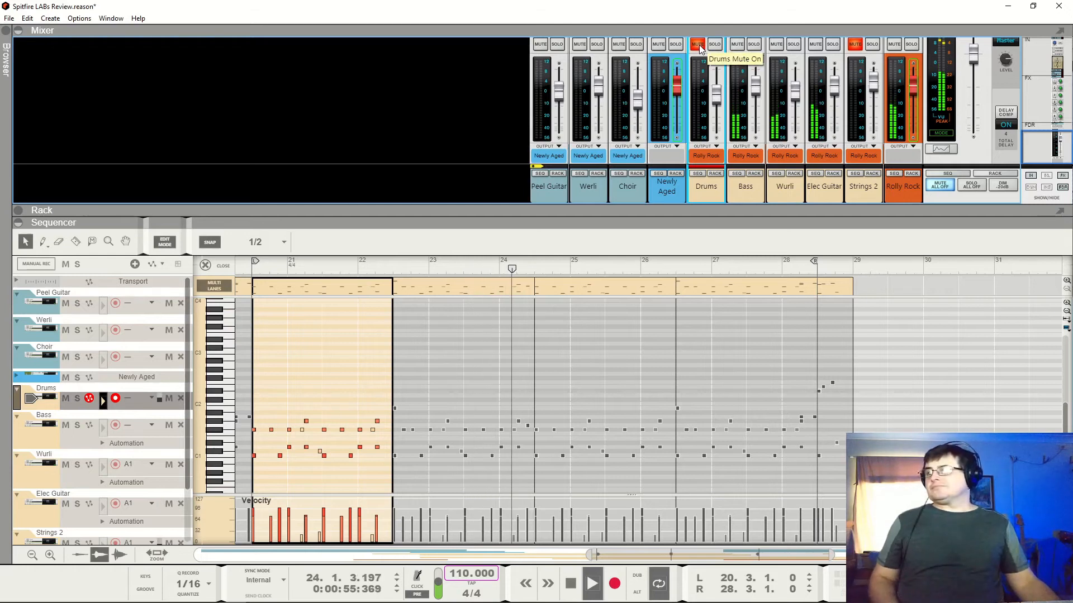
pyautogui.press('space')
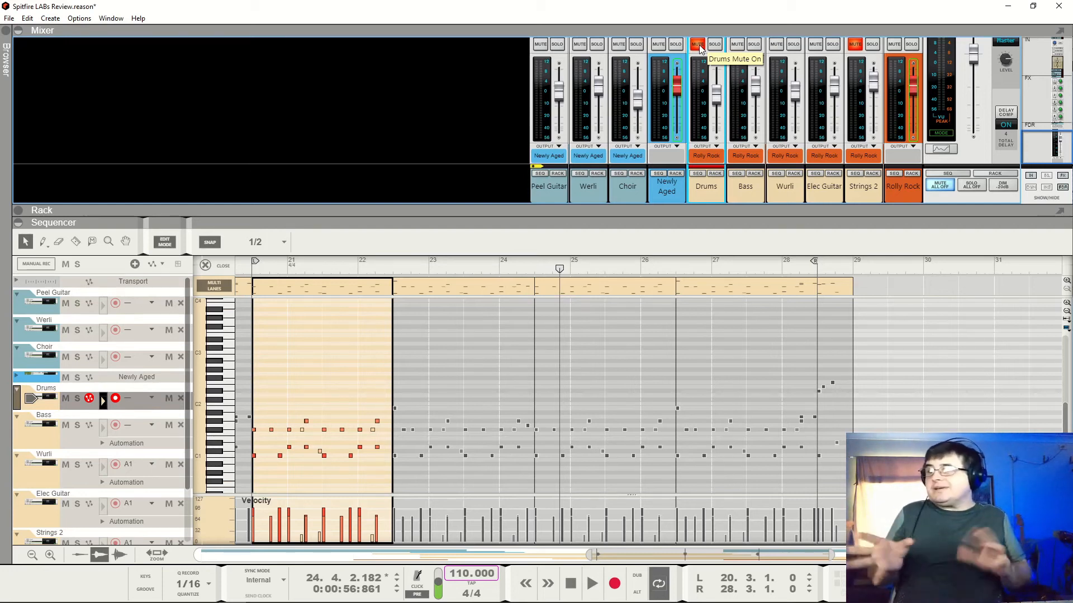
pyautogui.click(697, 45)
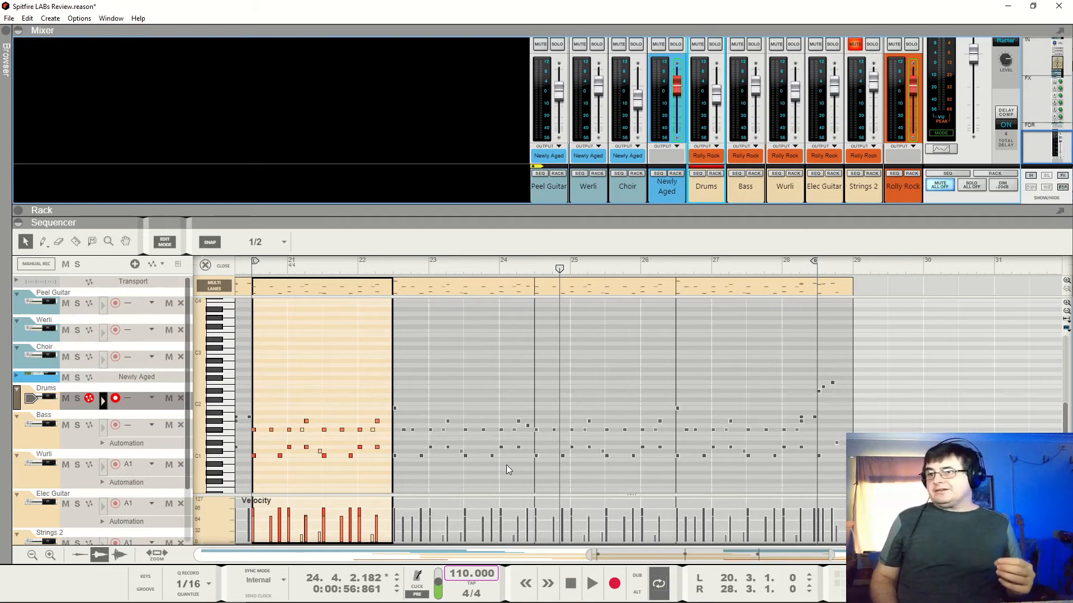
pyautogui.press('space')
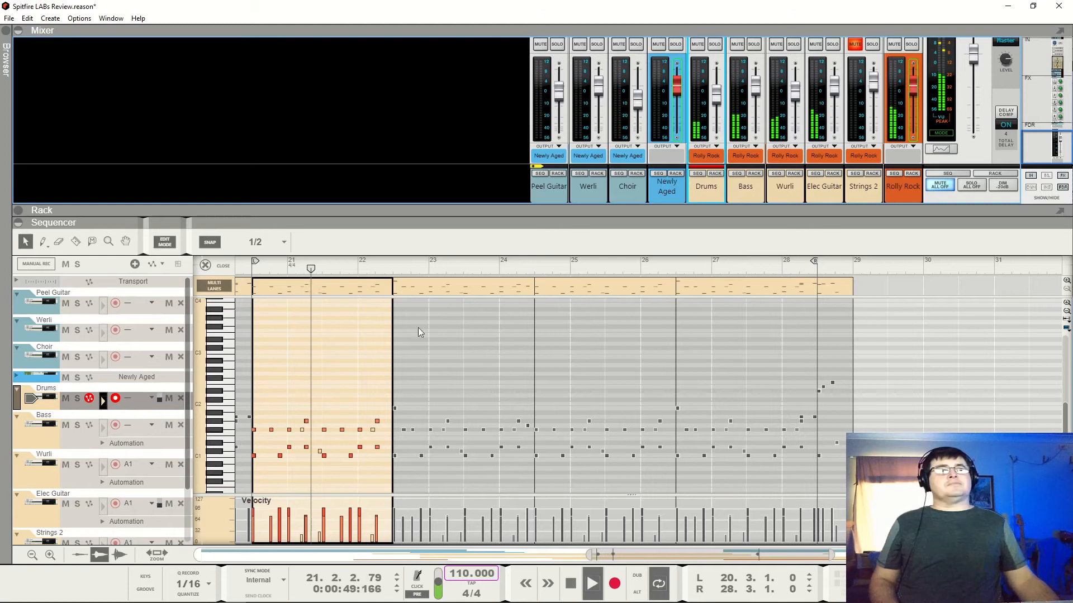
pyautogui.press('space')
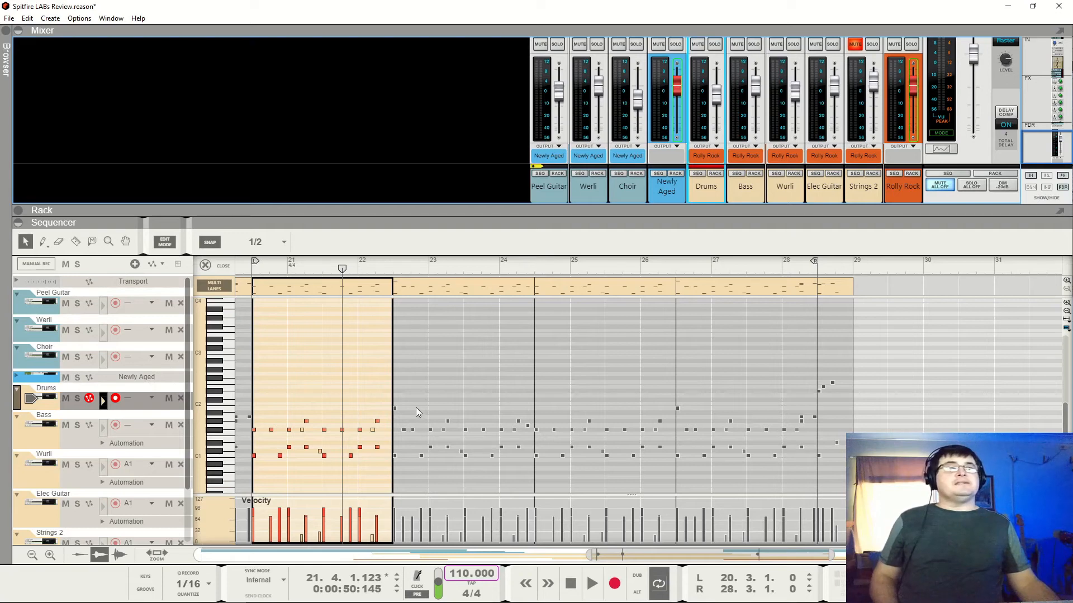
# - Select the B1 drum note at 22.3.1, followed by the G1 drum note at 24.2.3
pyautogui.click(395, 410)
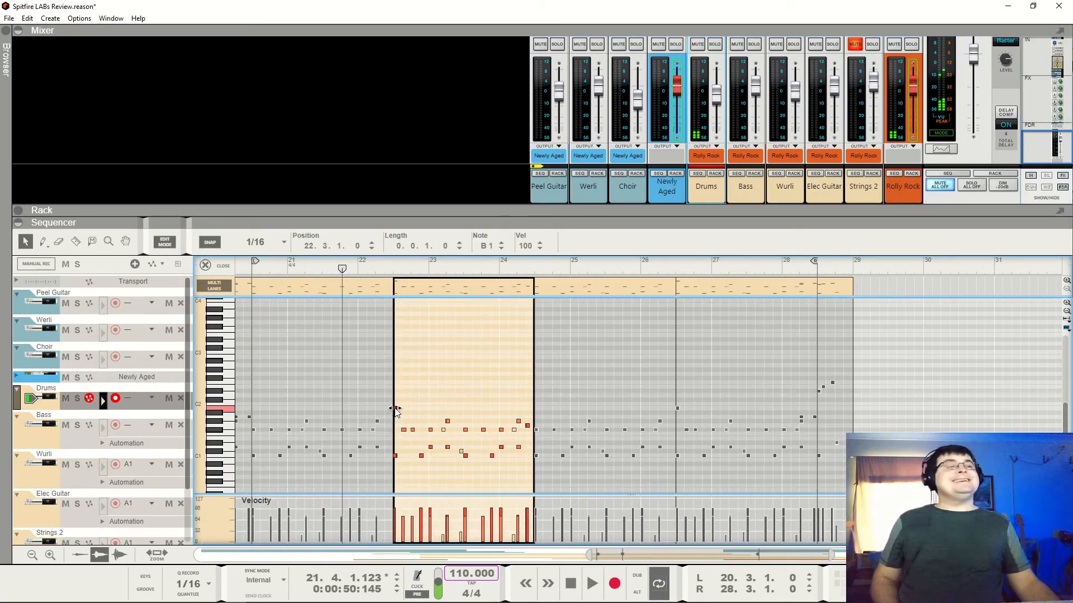
pyautogui.click(527, 427)
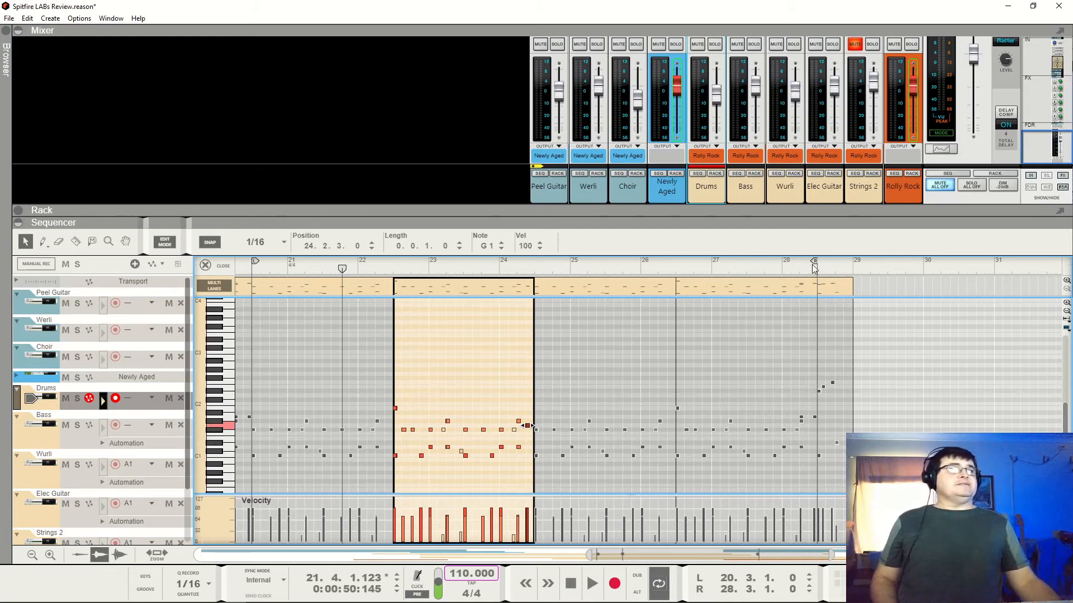
pyautogui.moveTo(817, 260)
pyautogui.mouseDown()
pyautogui.moveTo(850, 263)
pyautogui.moveTo(817, 261)
pyautogui.mouseUp()
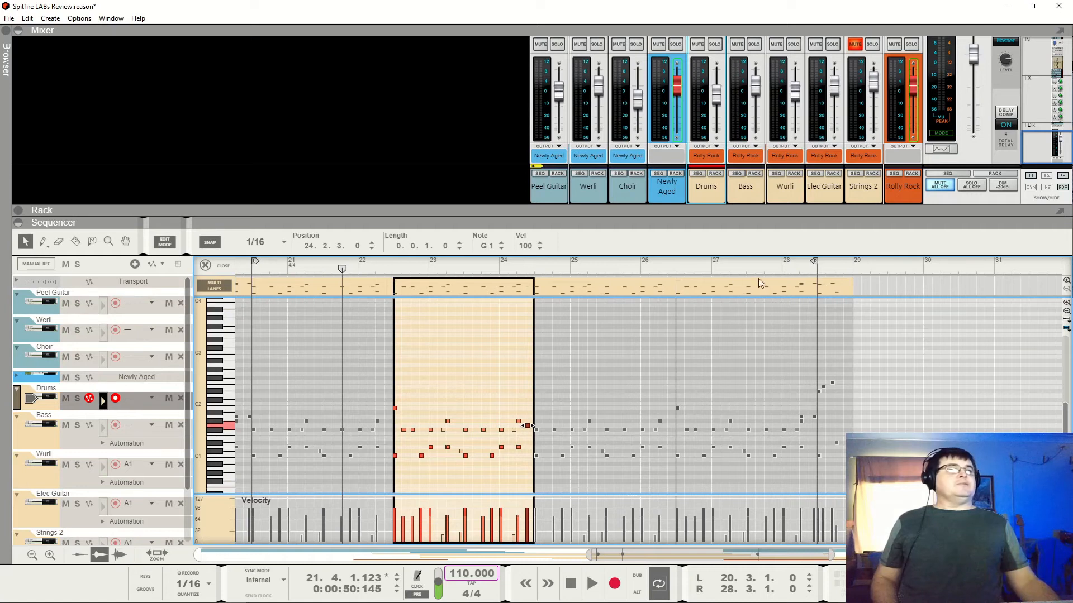
# - Play from bar 27 across the loop point with a stop in bar 20, then resume and stop in bar 22
pyautogui.click(746, 270)
pyautogui.press('space')
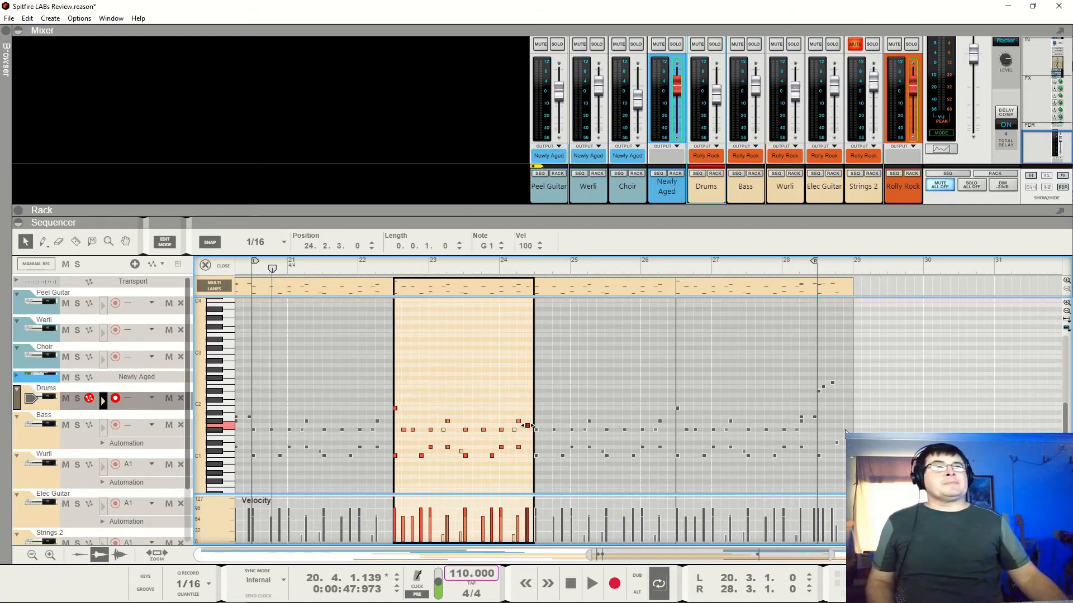
pyautogui.press('space')
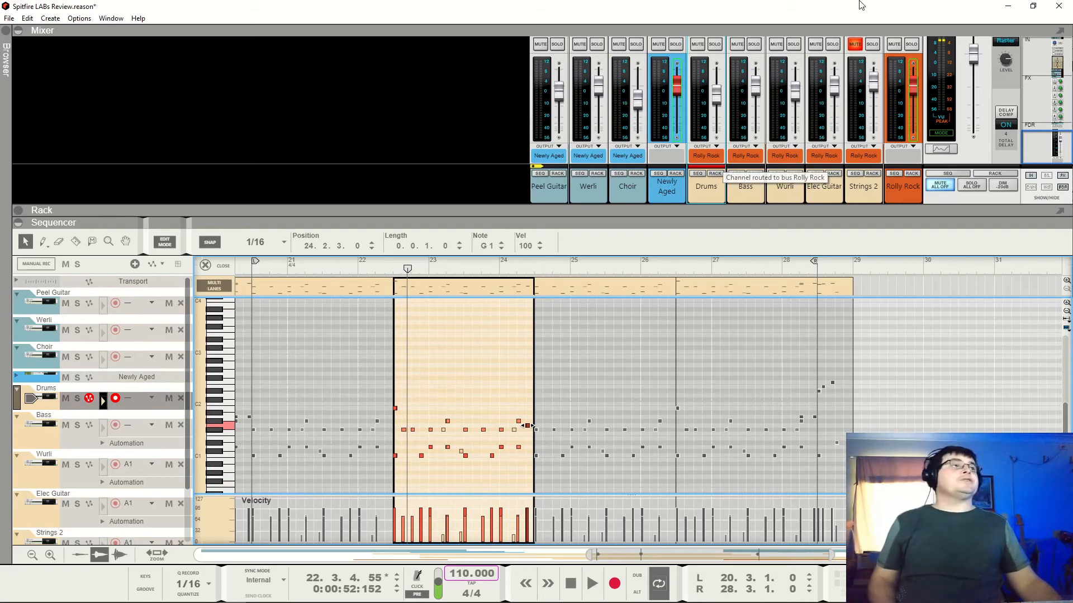
# - Unmute the Strings 2 channel and show the Strings 2 track's notes in the note editor
pyautogui.click(855, 44)
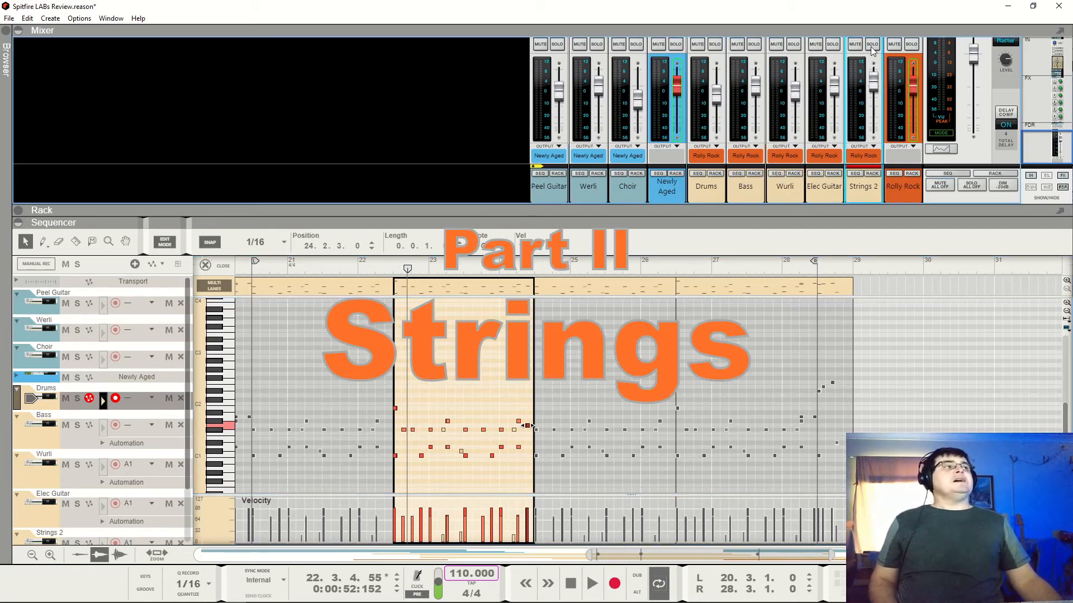
pyautogui.scroll(-5, 488, 386)
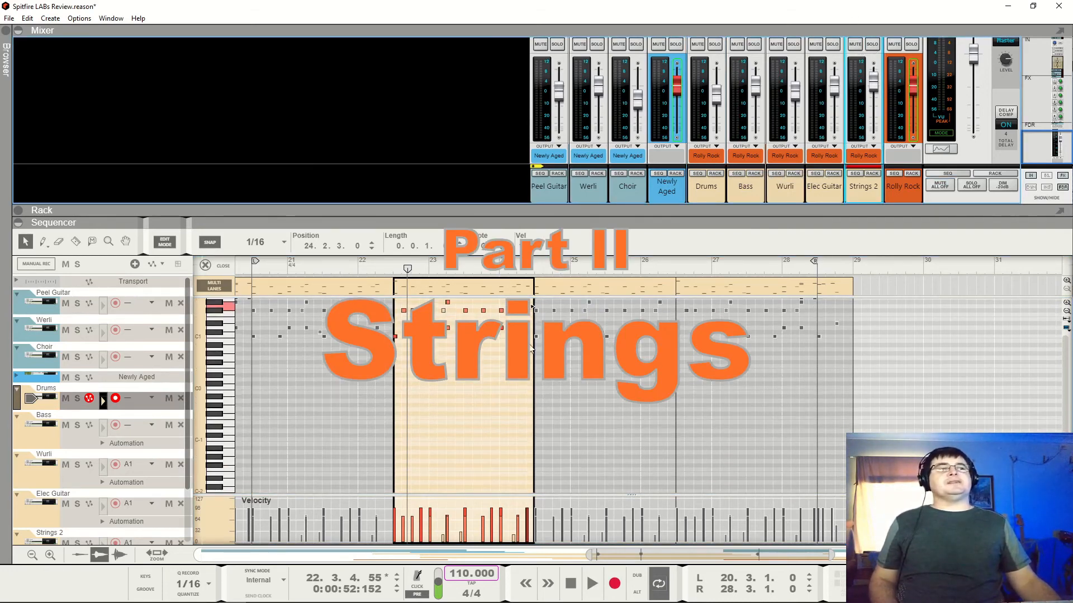
pyautogui.scroll(-3, 132, 500)
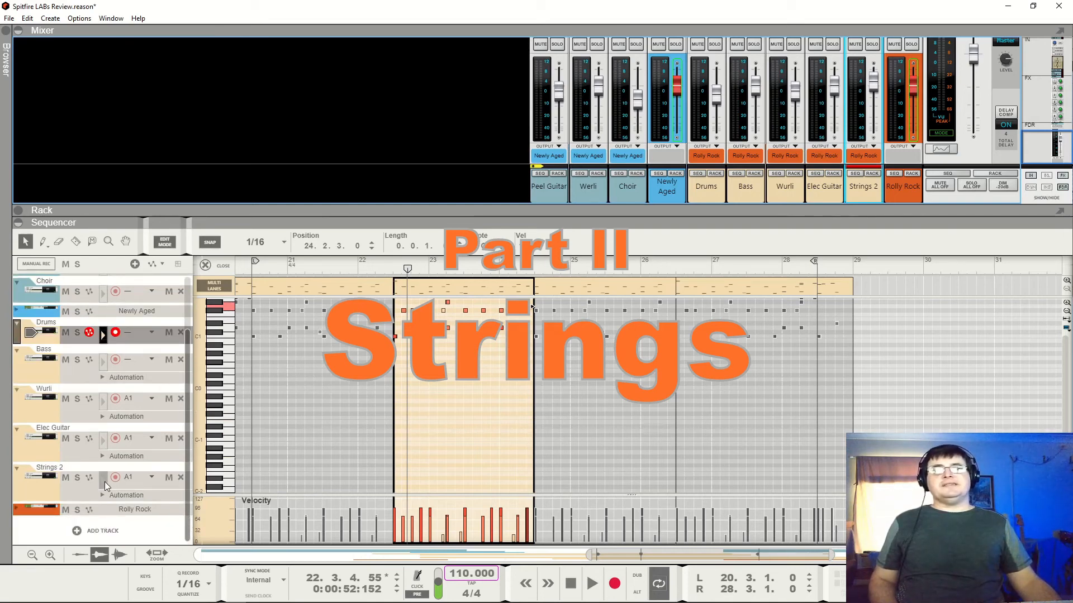
pyautogui.click(105, 481)
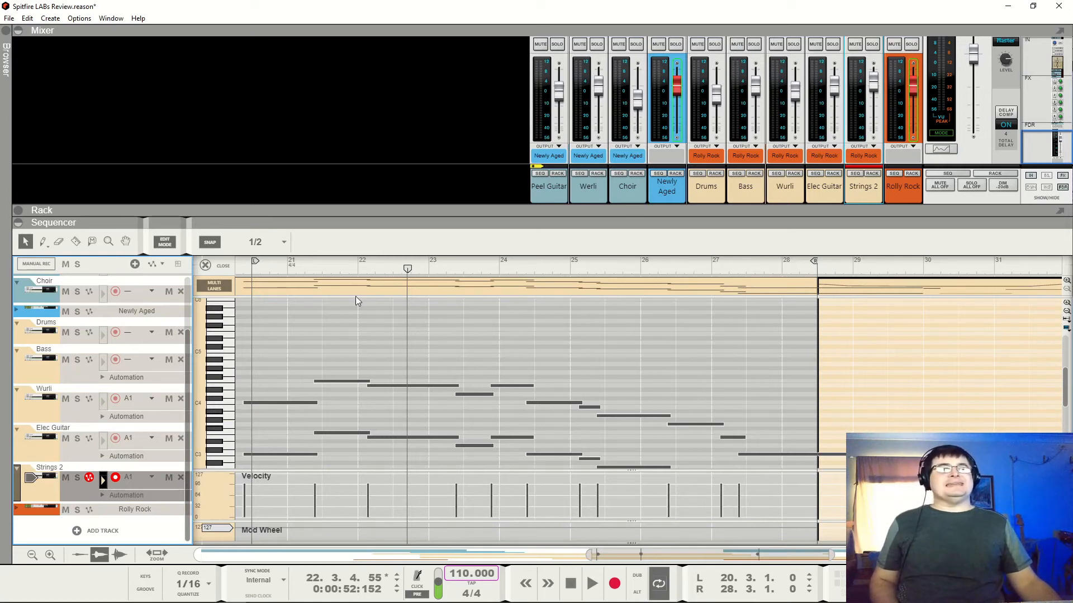
pyautogui.click(357, 320)
pyautogui.scroll(-1, 358, 320)
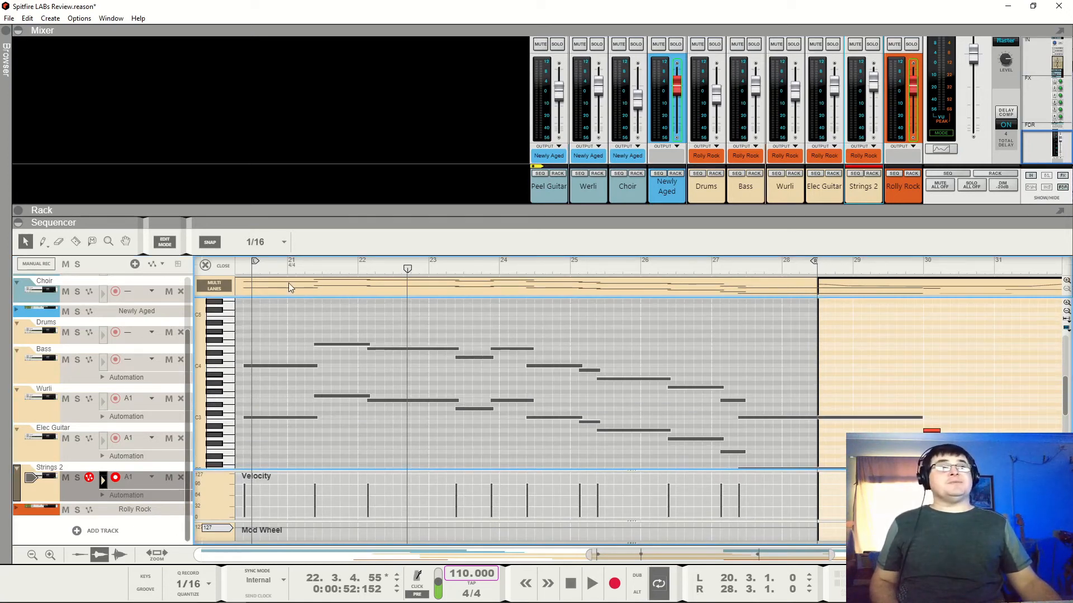
# - Play from 20.2.2, solo the Strings 2 channel to hear it alone, and stop in bar 22
pyautogui.click(238, 266)
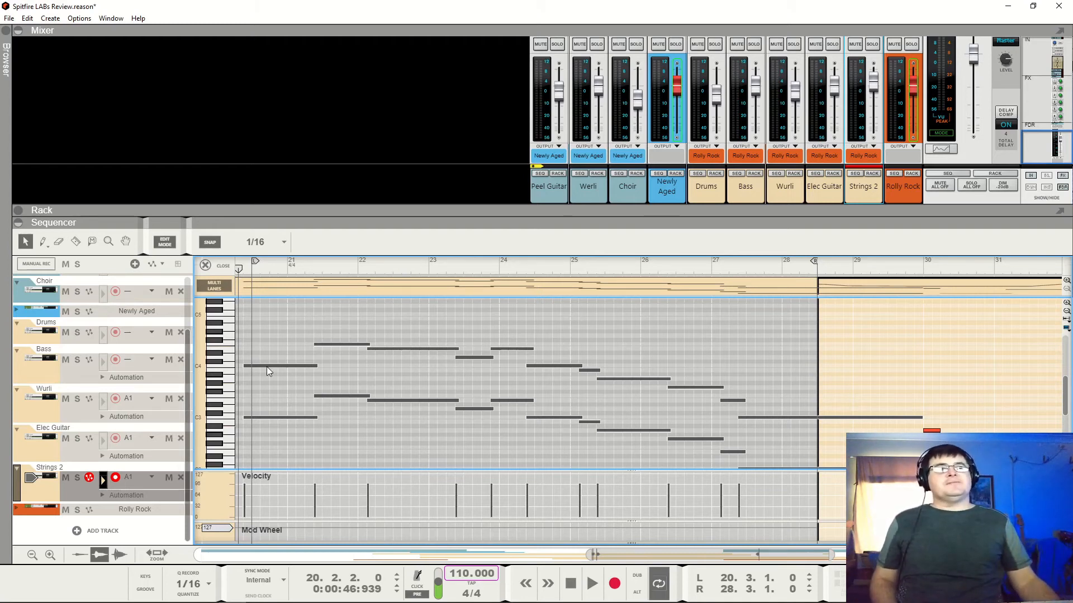
pyautogui.press('space')
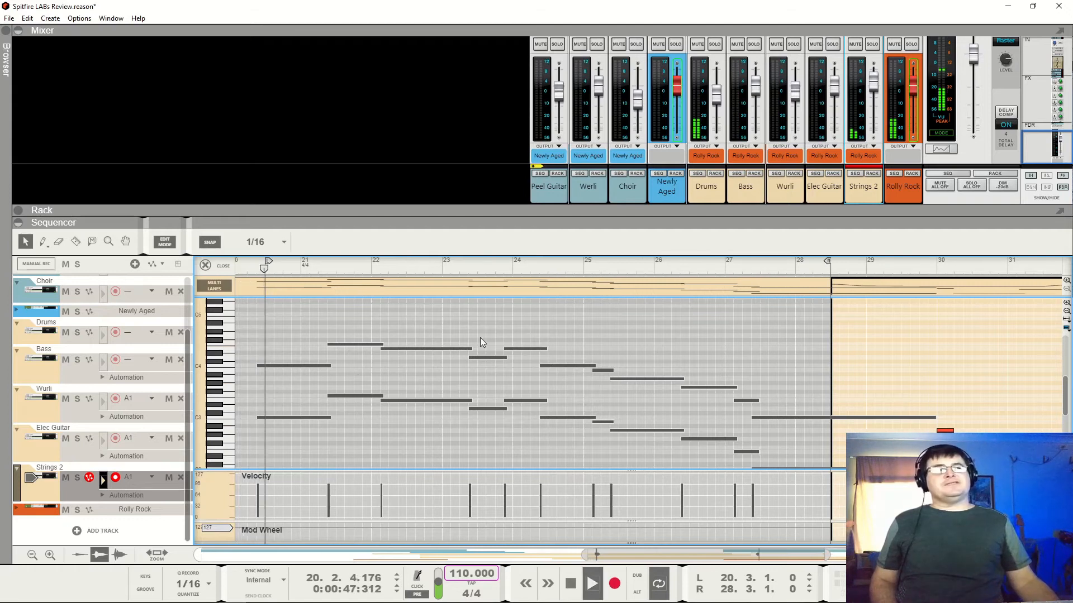
pyautogui.click(872, 44)
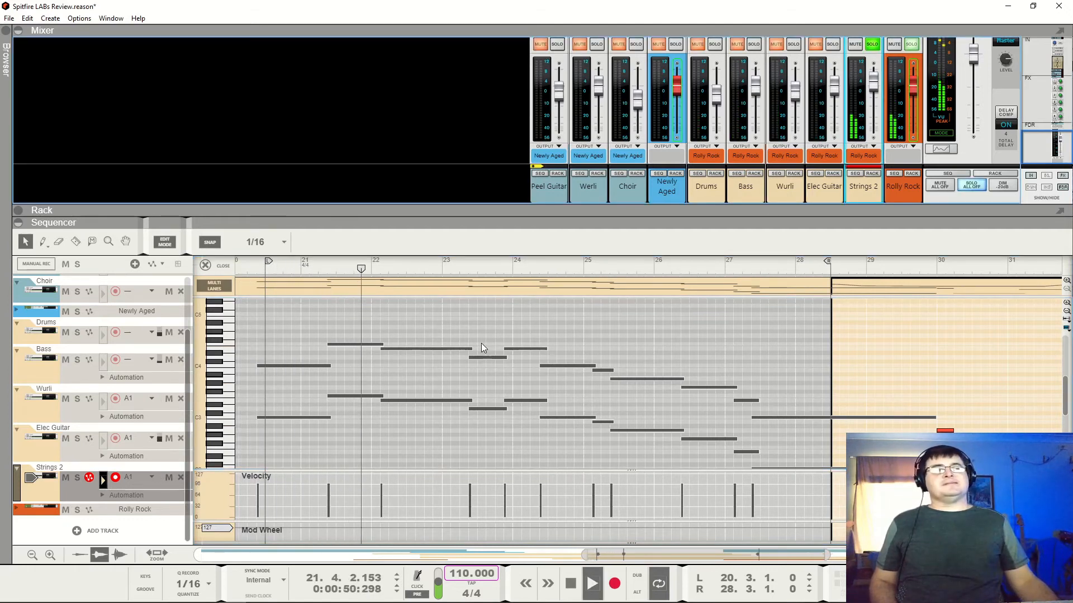
pyautogui.press('space')
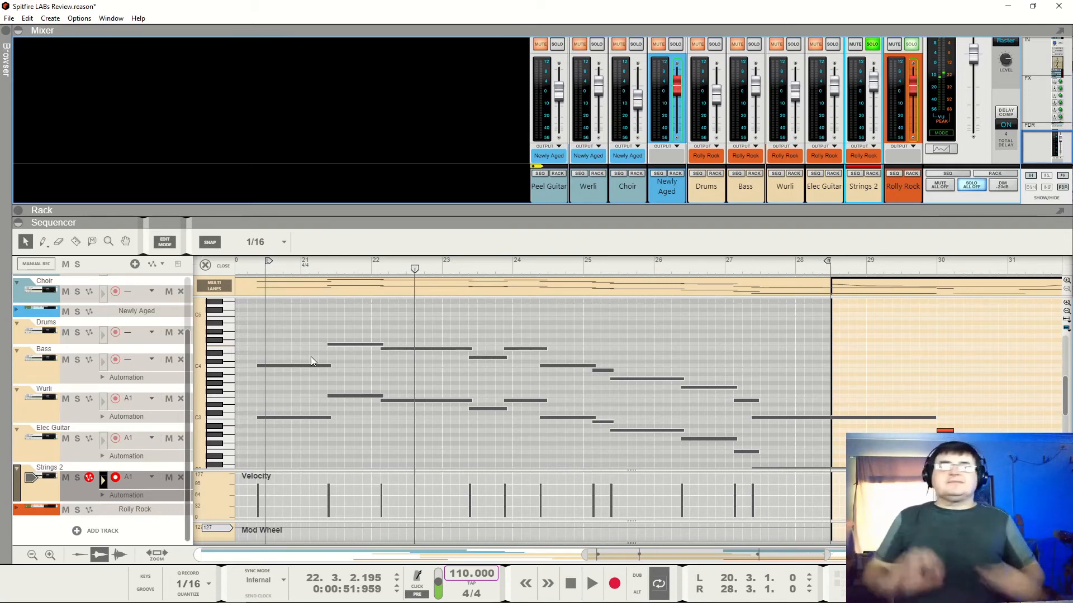
# - Open the strings clip at its C4 note on 20.2.3 and move the song position to 20.3.1
pyautogui.doubleClick(277, 366)
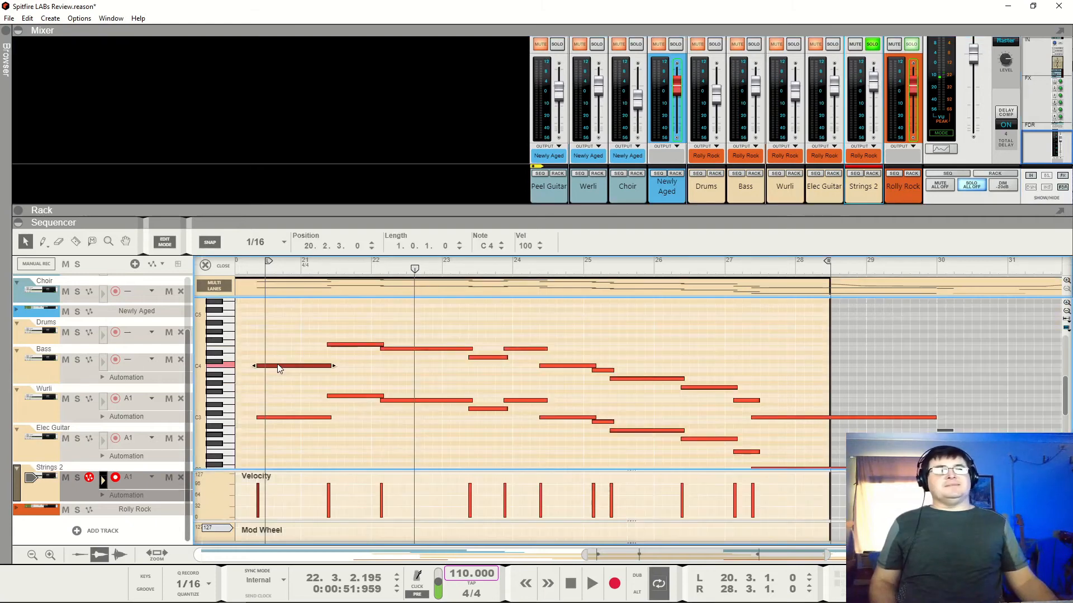
pyautogui.click(266, 272)
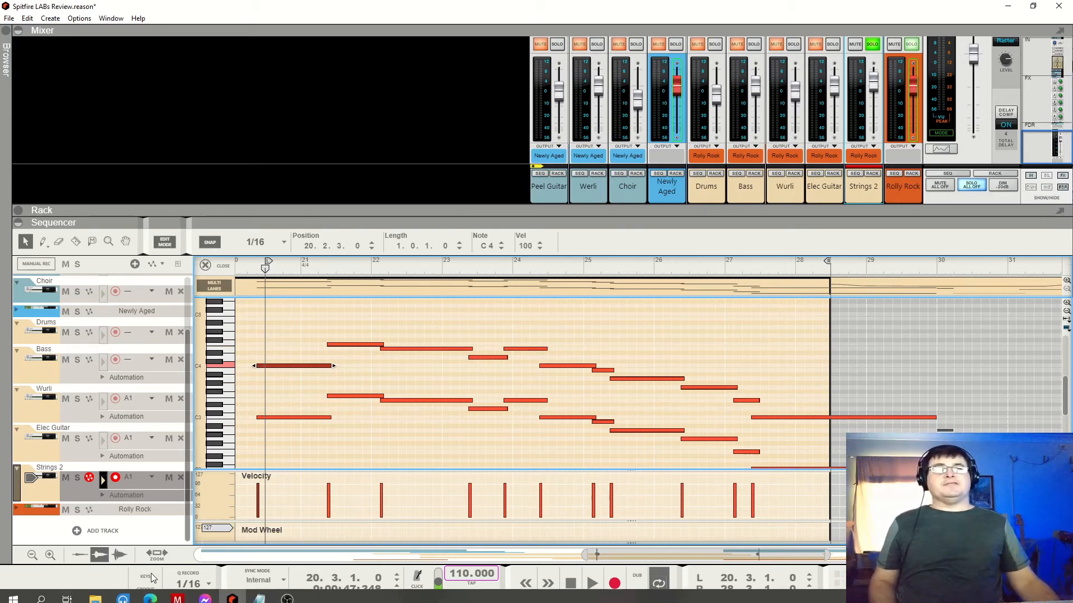
pyautogui.click(150, 587)
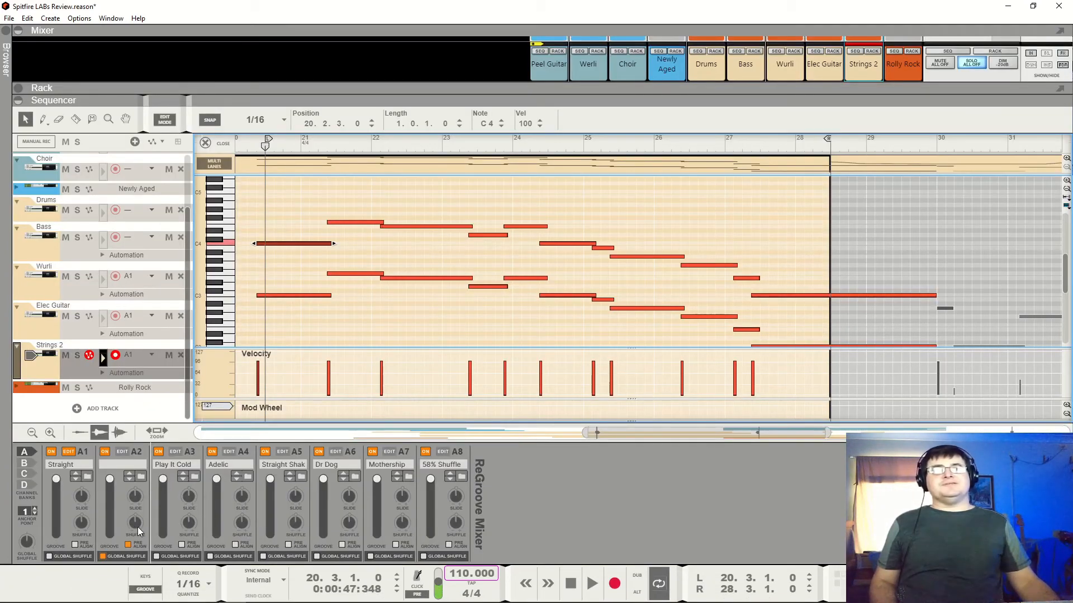
pyautogui.click(145, 590)
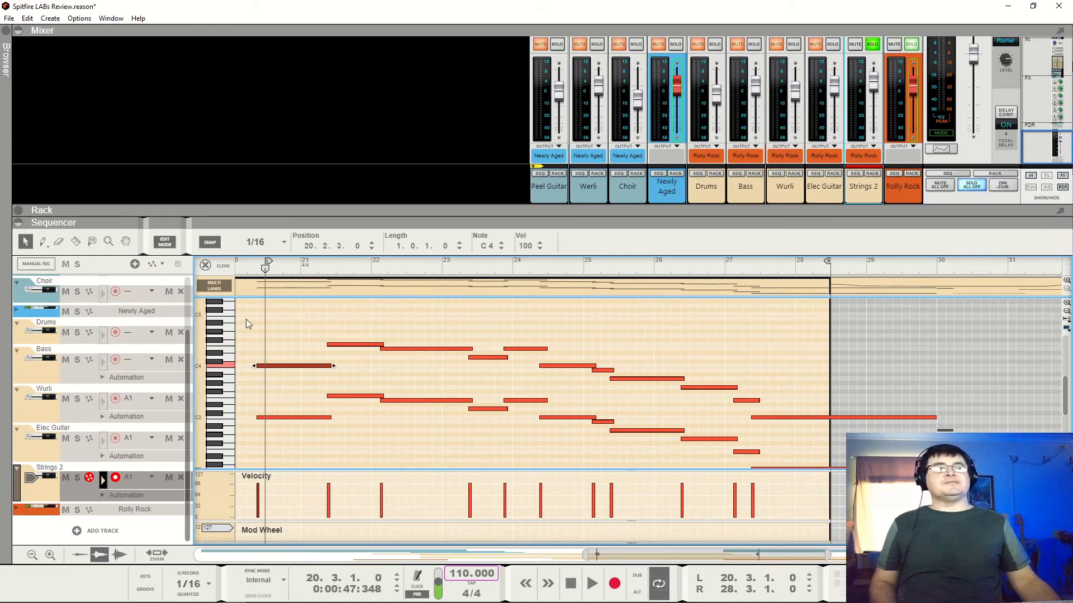
# - Select the strings notes from 20.2.3 into bar 27 and play them twice from 20.2.3, stopping in bars 21 and 22
pyautogui.moveTo(248, 324); pyautogui.dragTo(754, 461)
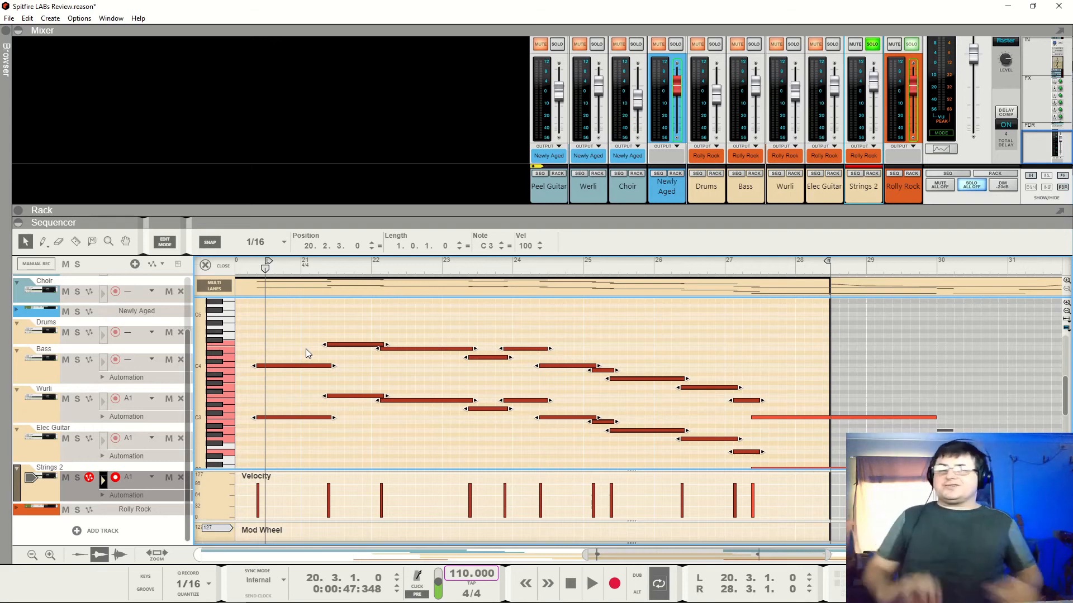
pyautogui.moveTo(266, 269); pyautogui.dragTo(254, 274)
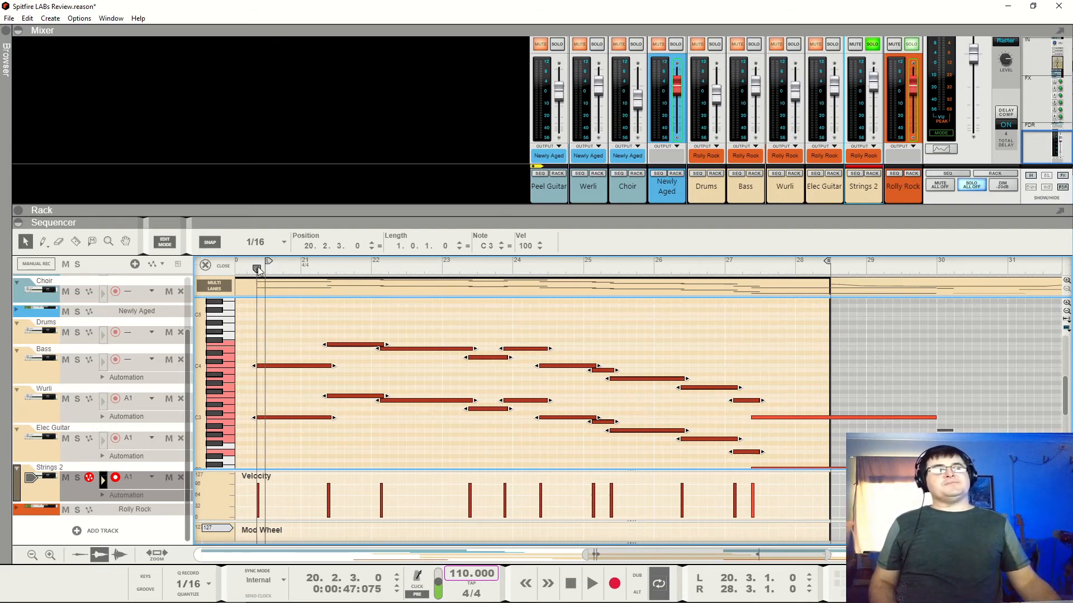
pyautogui.press('space')
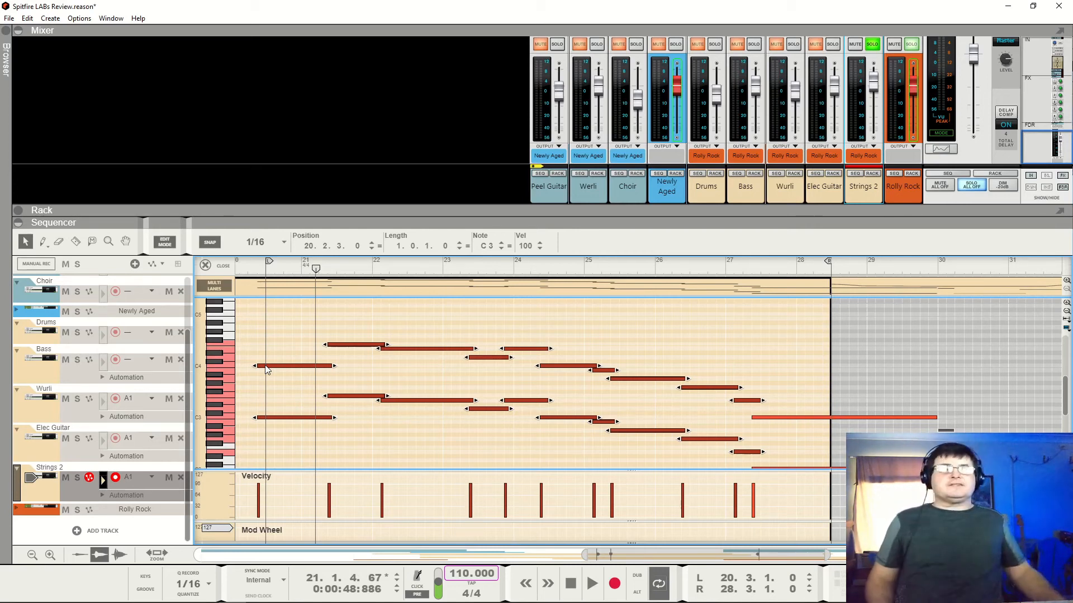
pyautogui.click(255, 272)
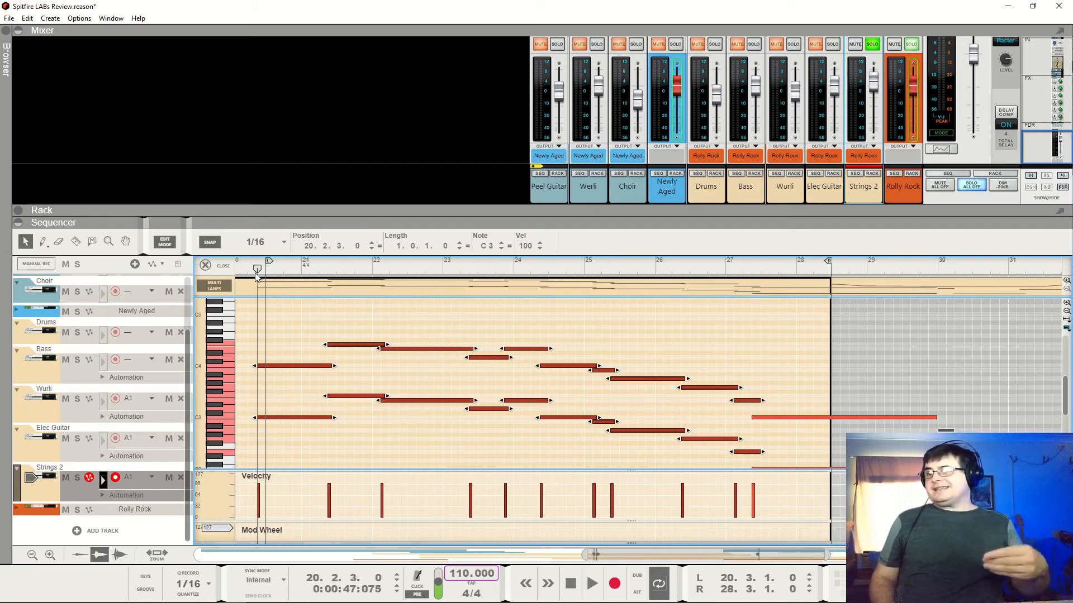
pyautogui.press('space')
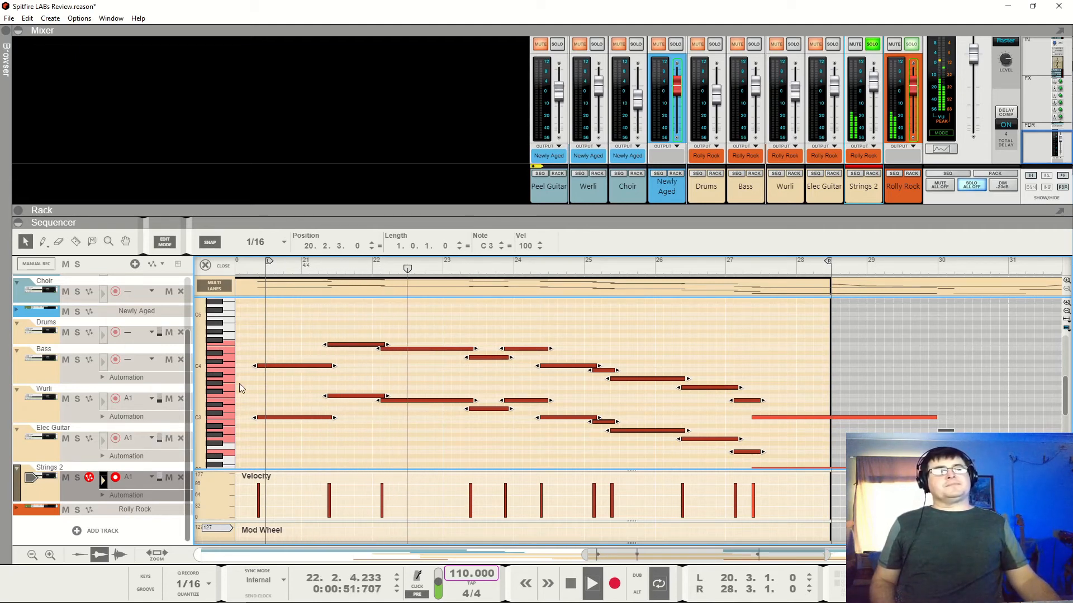
pyautogui.press('space')
# - Overlay the Wurli notes on the strings, select the C4 strings note at 20.2.3, and play the soloed strings from bar 20 to bar 28
pyautogui.click(104, 405)
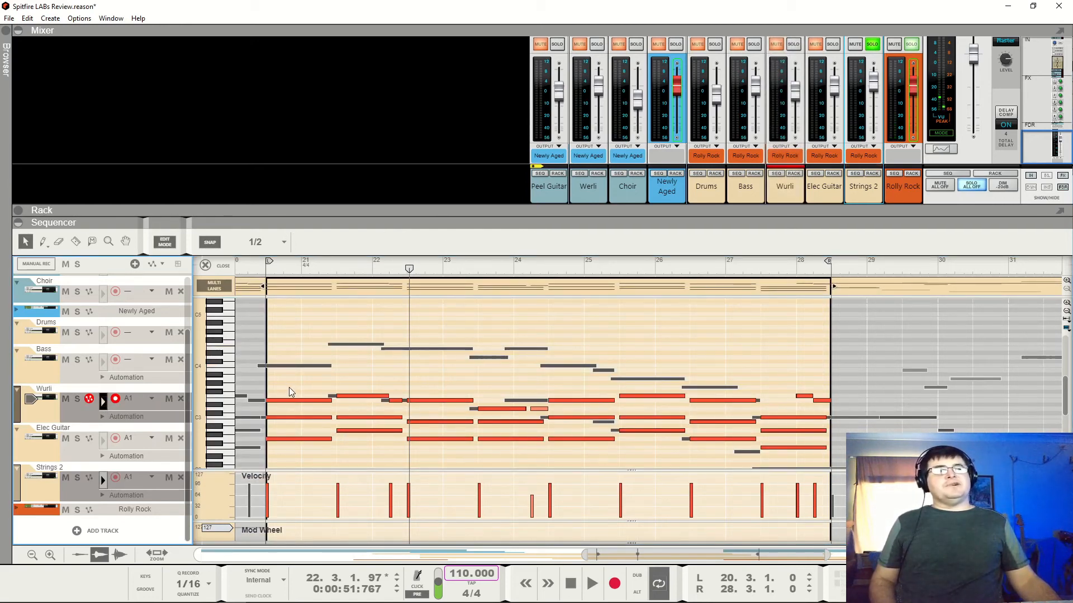
pyautogui.click(289, 366)
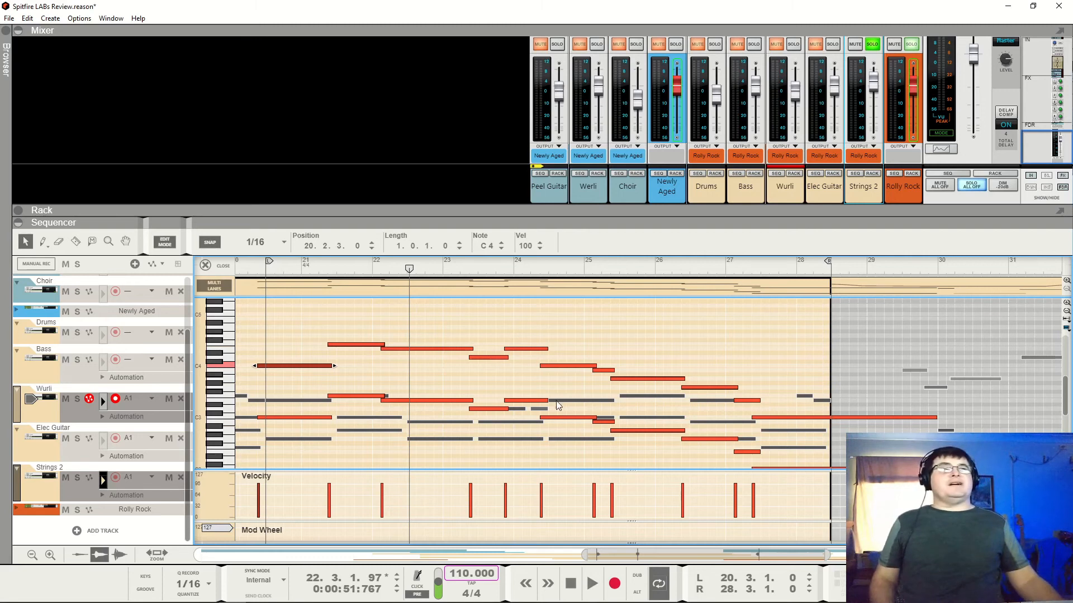
pyautogui.click(250, 271)
pyautogui.press('space')
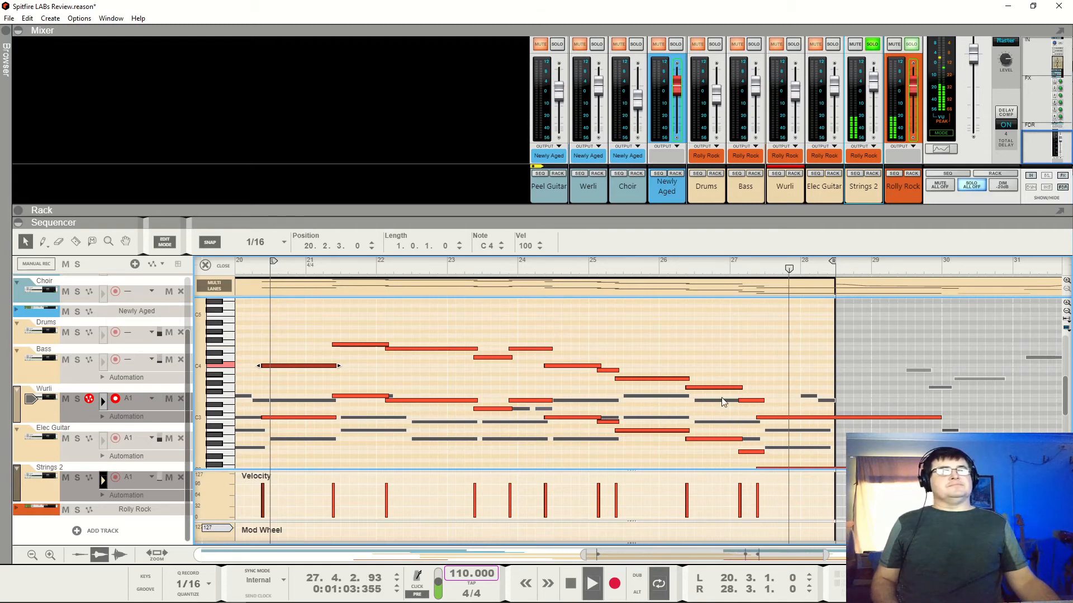
pyautogui.press('space')
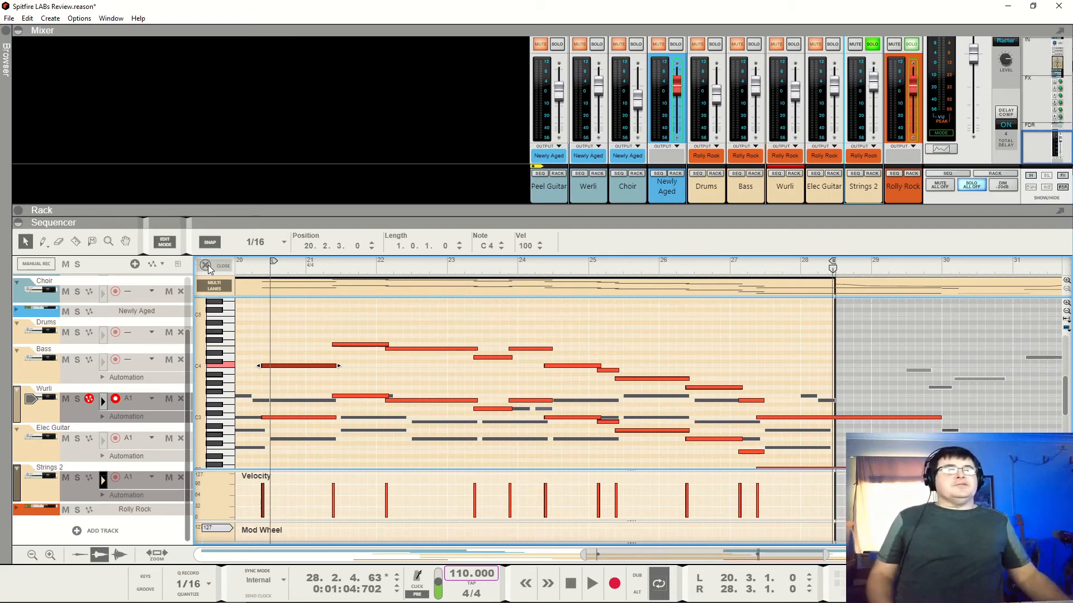
# - Select the A2 Wurli note at 21.3.1, return the song position to 20.2.2, and reselect the C4 strings note at 20.2.3
pyautogui.click(358, 431)
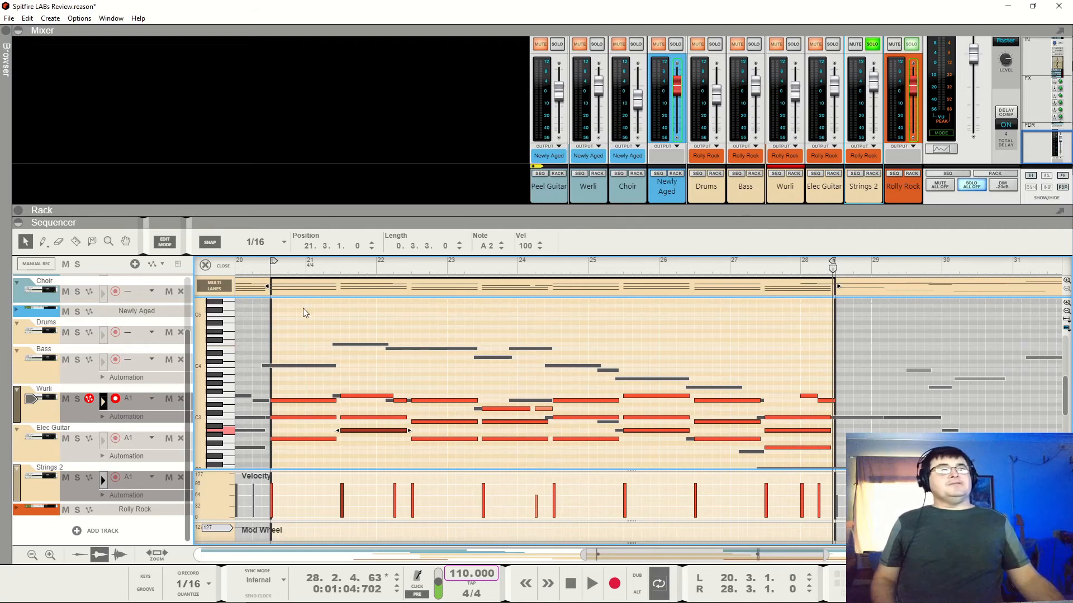
pyautogui.click(257, 271)
pyautogui.click(285, 367)
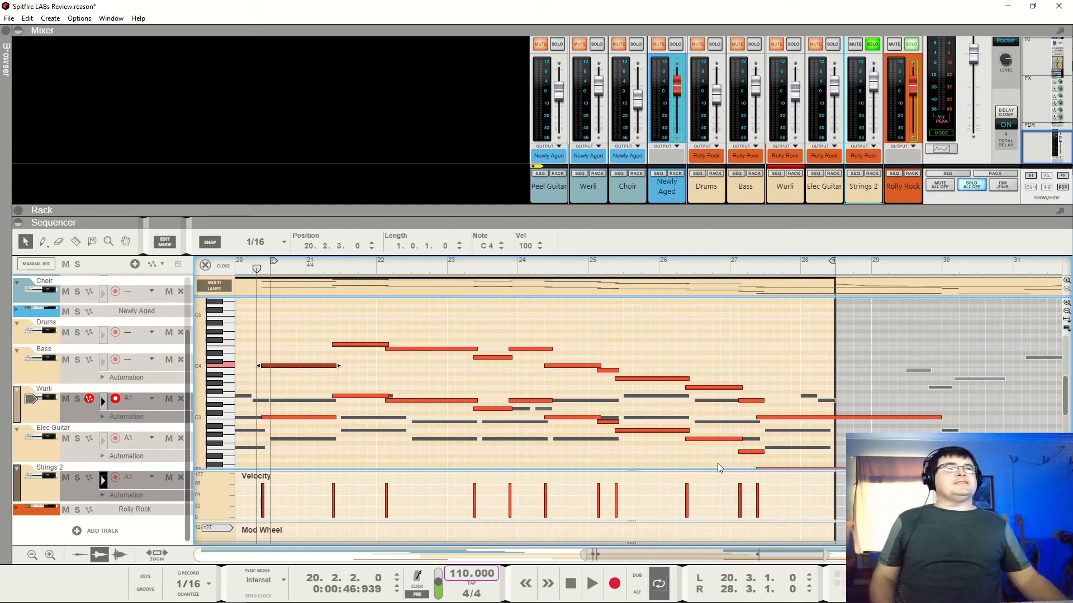
# - Unsolo the Strings 2 channel, play the full mix from 20.2.2 while returning to the arrangement view, and stop in bar 27
pyautogui.click(869, 47)
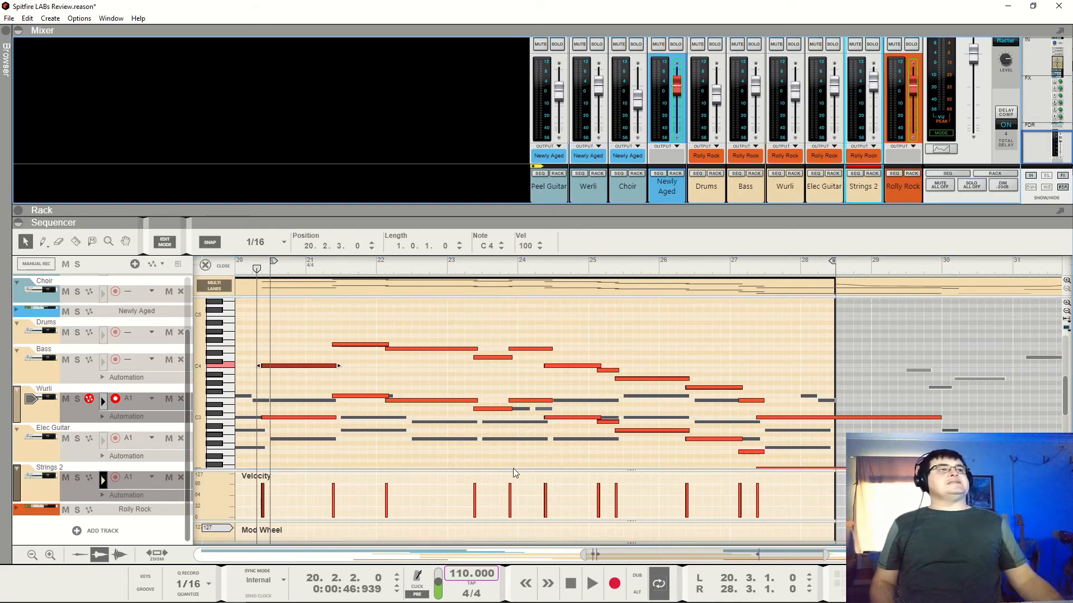
pyautogui.press('space')
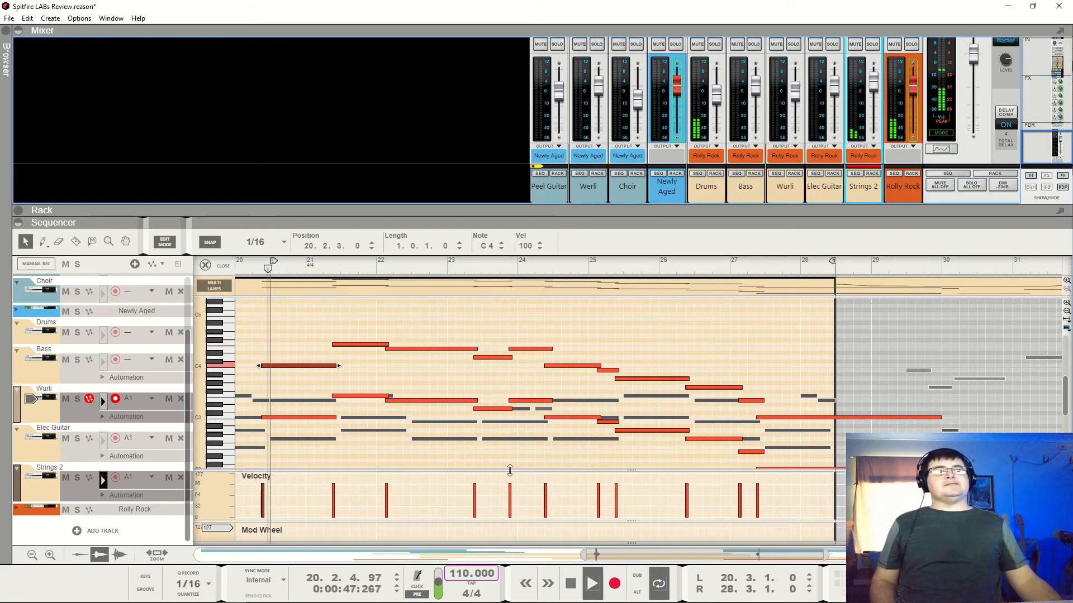
pyautogui.click(206, 265)
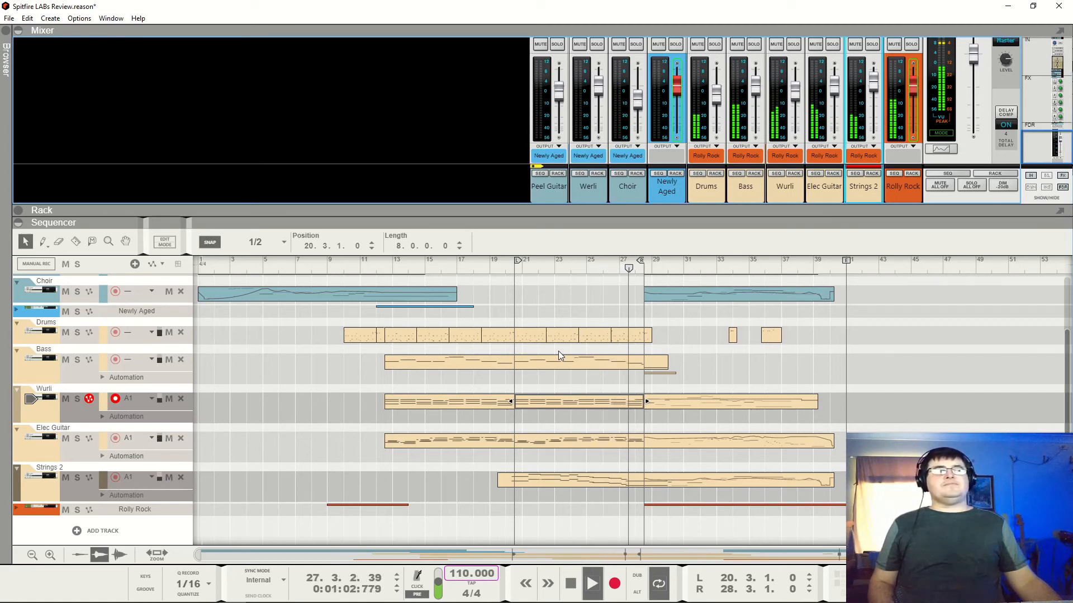
pyautogui.press('space')
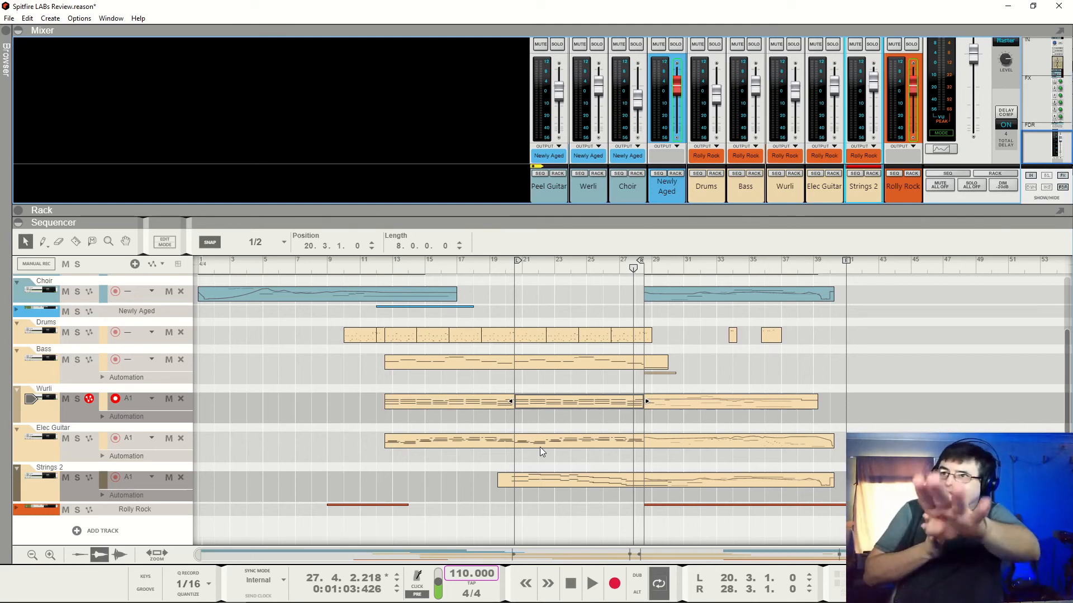
# - Play the arrangement from bar 11 and stop in bar 15, before the strings enter
pyautogui.click(360, 269)
pyautogui.press('space')
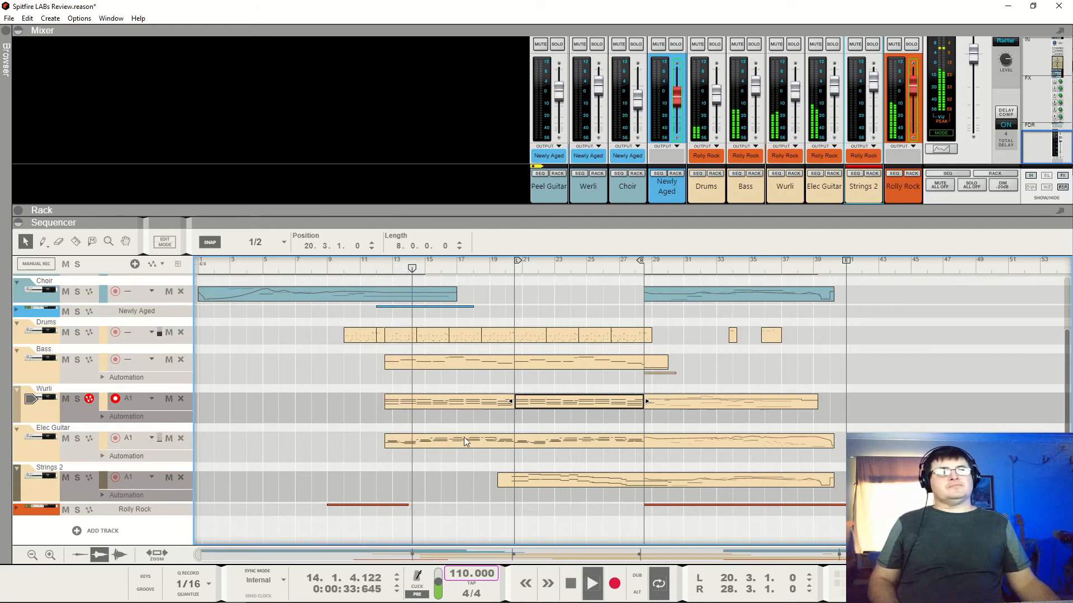
pyautogui.press('space')
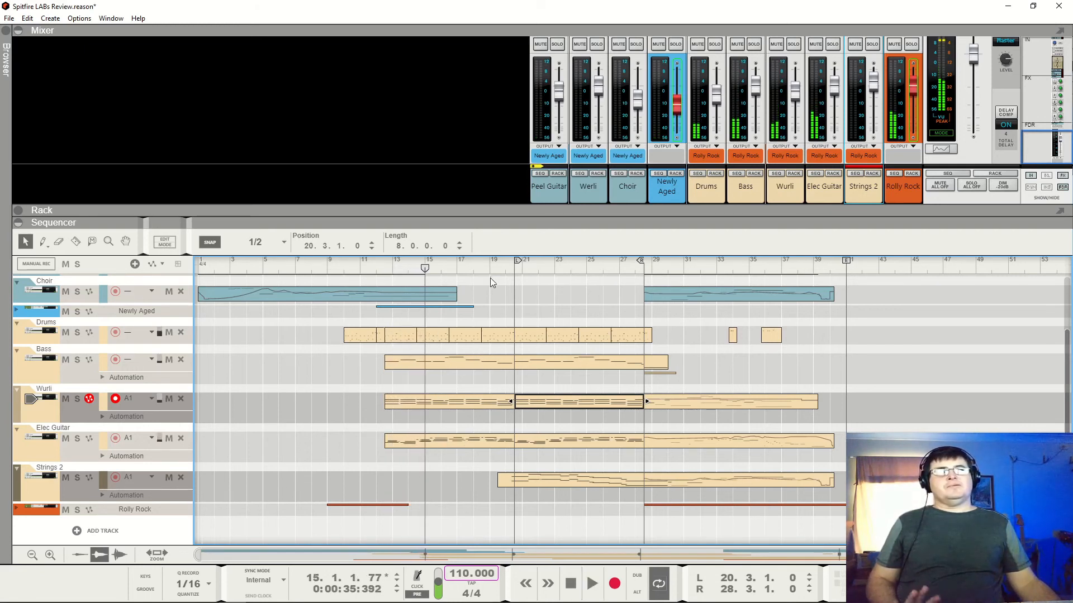
# - Play the strings entrance twice from bar 19, stopping in bar 21 the first time and bar 20 the second
pyautogui.click(498, 271)
pyautogui.press('space')
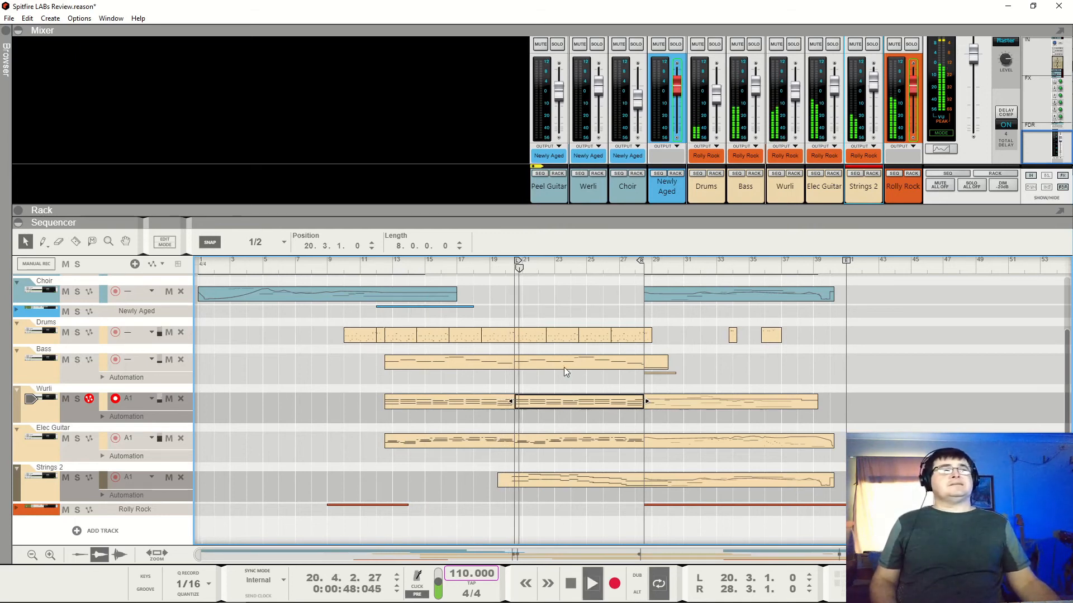
pyautogui.press('space')
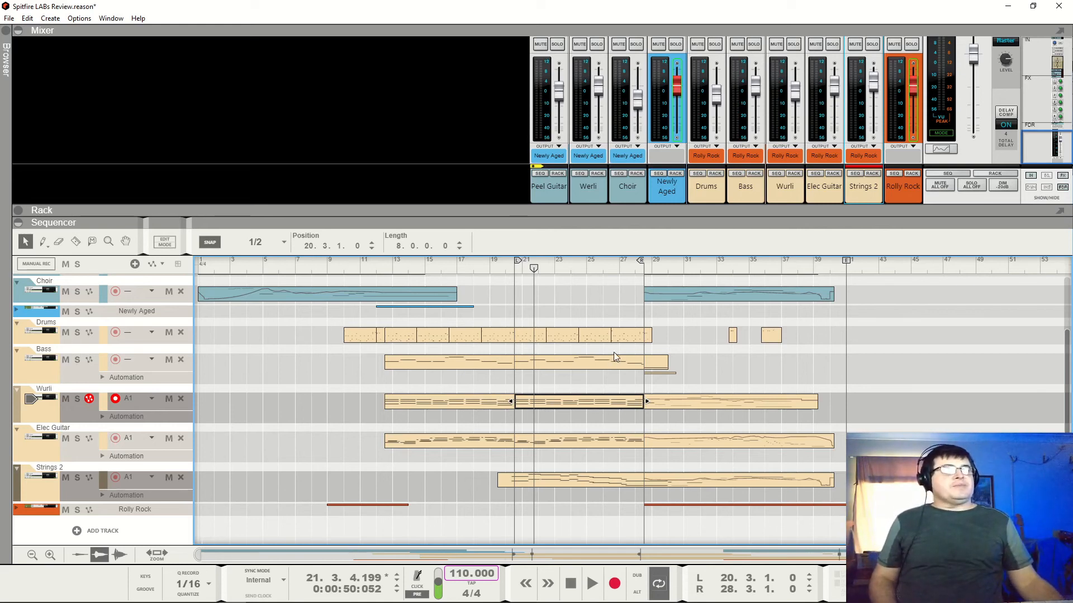
pyautogui.click(495, 269)
pyautogui.press('space')
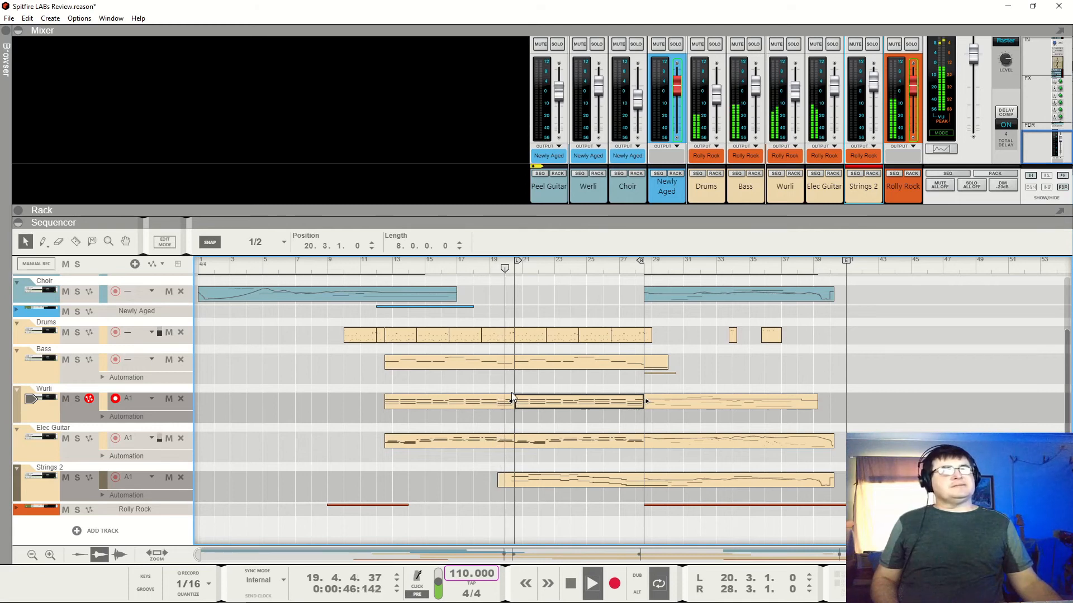
pyautogui.press('space')
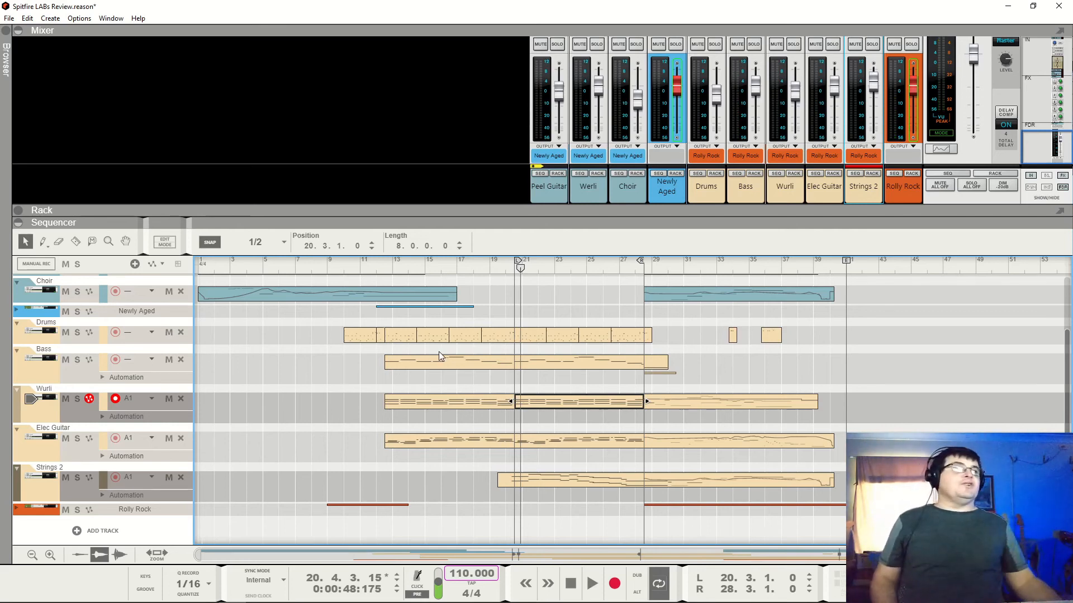
# - Play the arrangement from bar 9, extend the Newly Aged automation clip at bar 12 to 8 bars, and stop in bar 16
pyautogui.moveTo(337, 261); pyautogui.dragTo(324, 263)
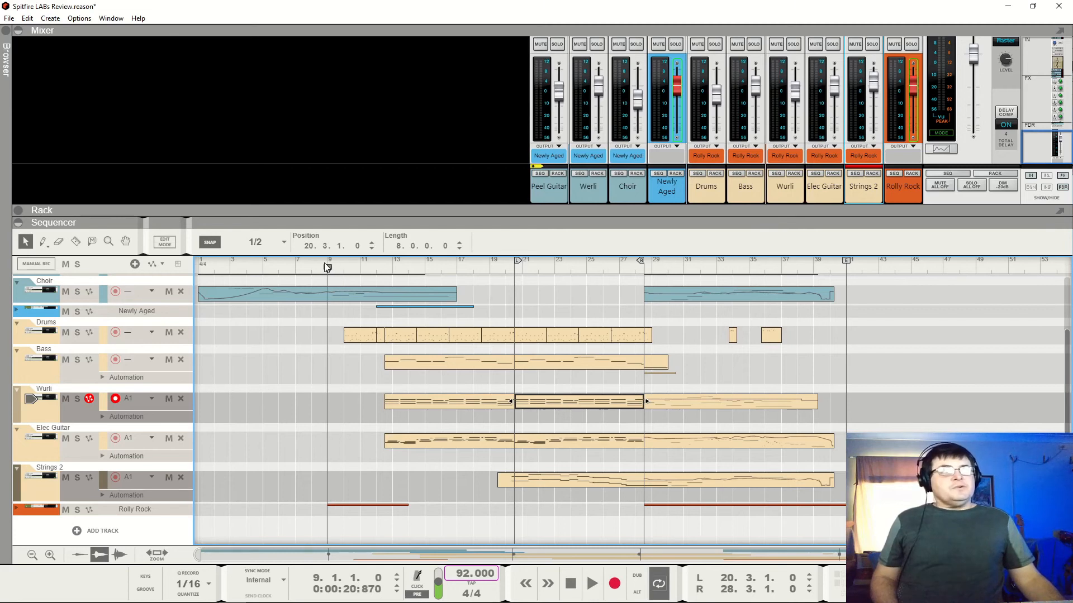
pyautogui.press('space')
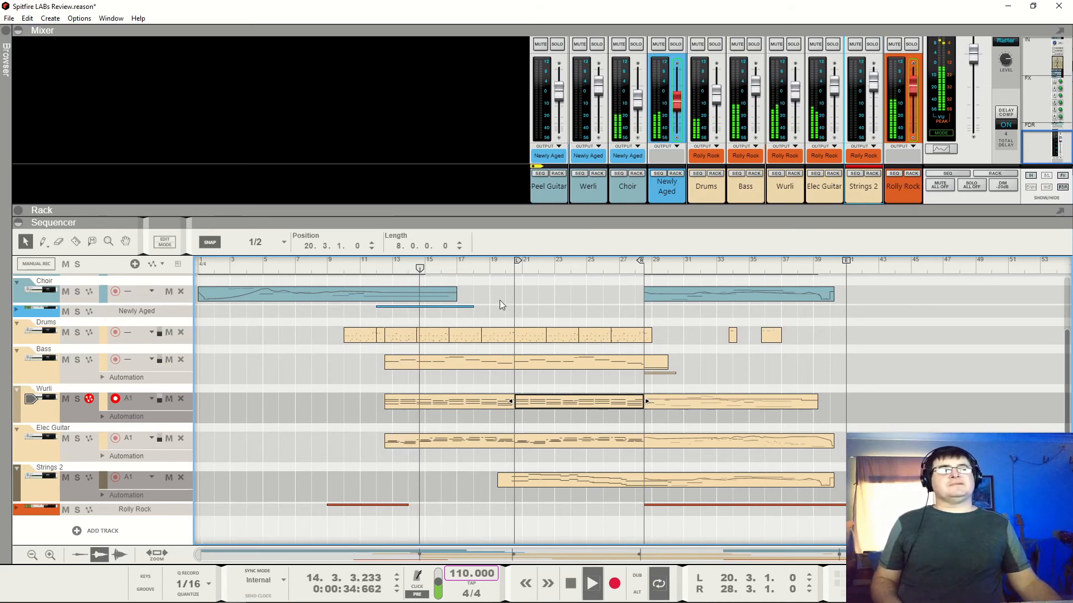
pyautogui.click(474, 310)
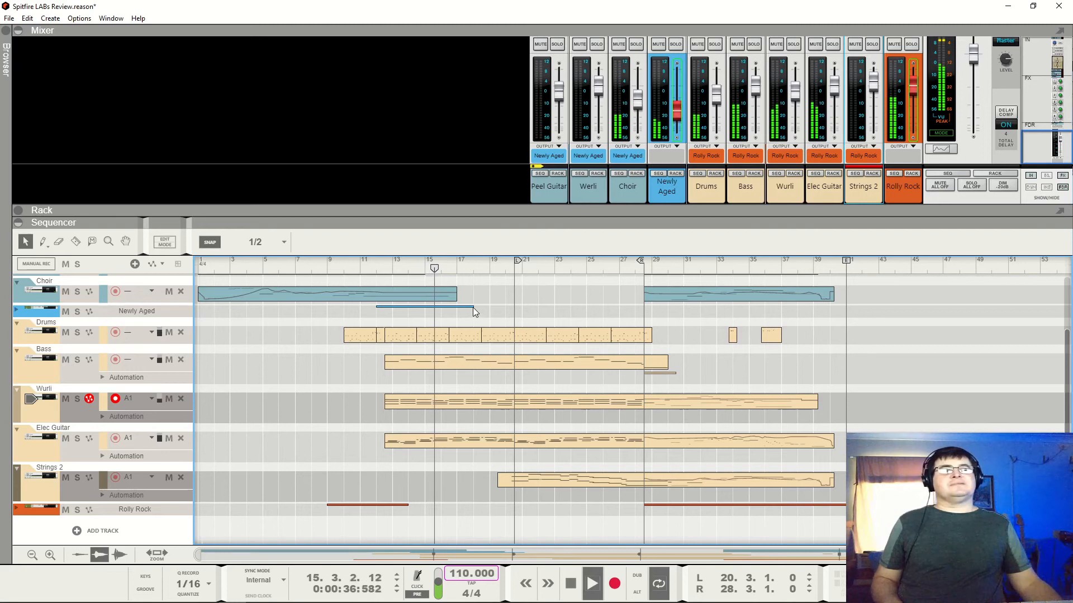
pyautogui.click(472, 307)
pyautogui.click(480, 243)
pyautogui.click(480, 243)
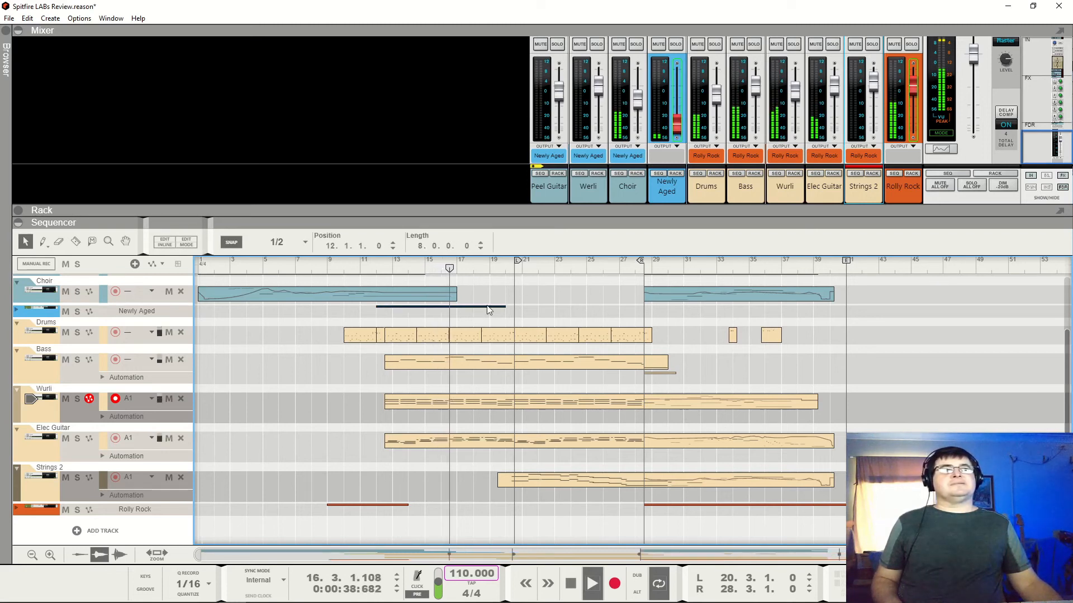
pyautogui.press('space')
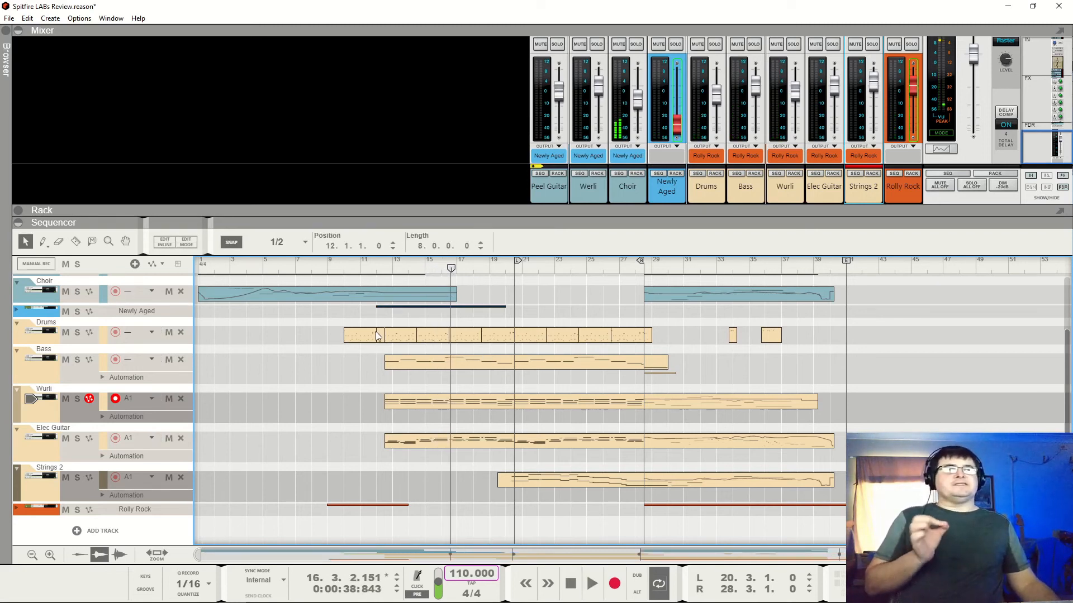
# - Select the first two drum clips from bar 10, play the full mix from bar 11, and stop in bar 14
pyautogui.moveTo(334, 329); pyautogui.dragTo(377, 341)
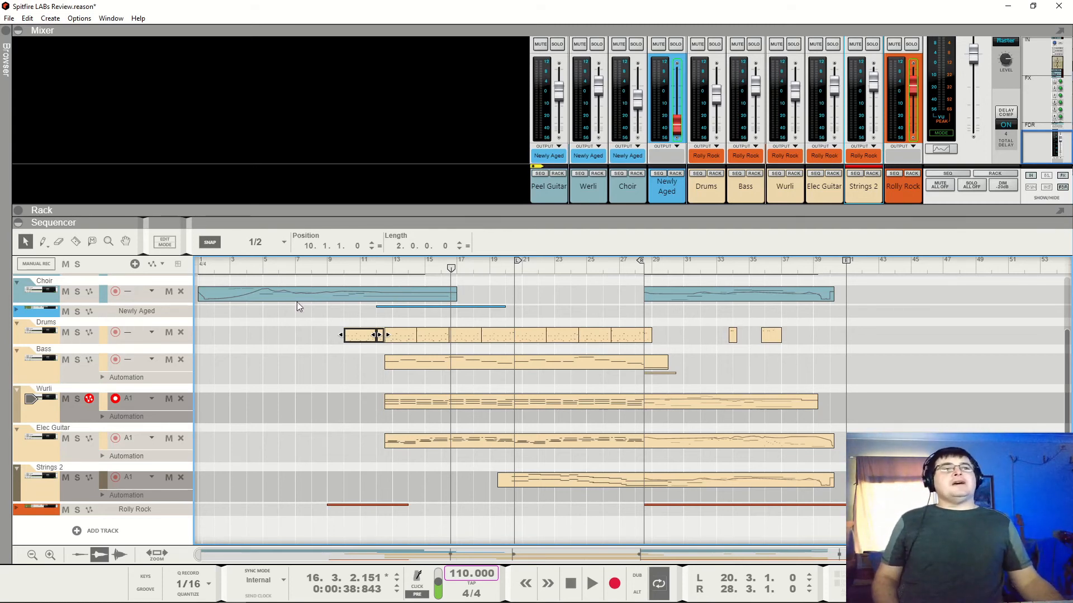
pyautogui.scroll(3, 394, 313)
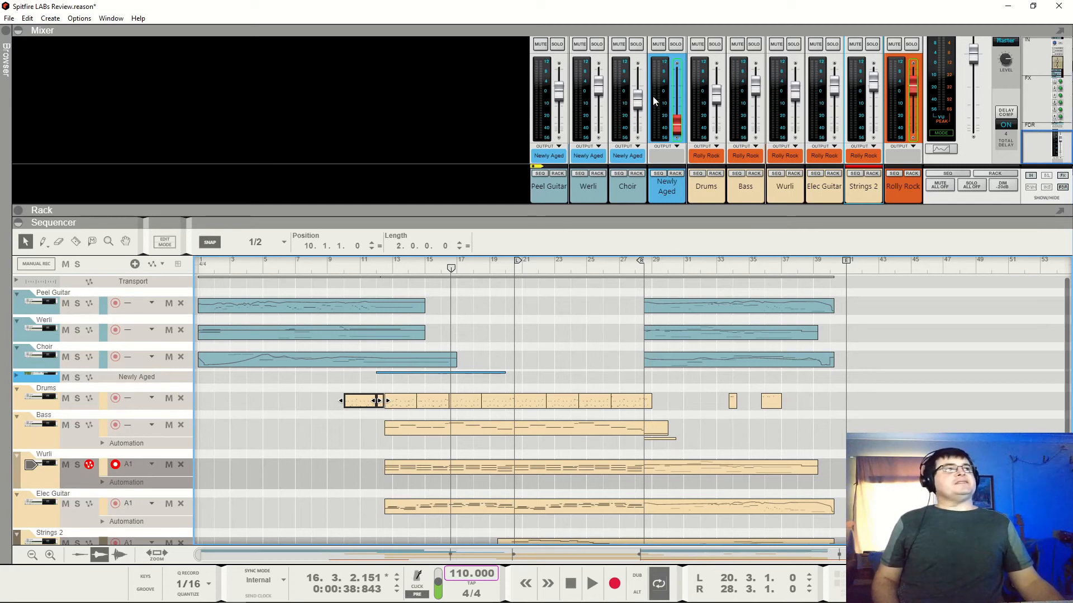
pyautogui.click(363, 269)
pyautogui.press('space')
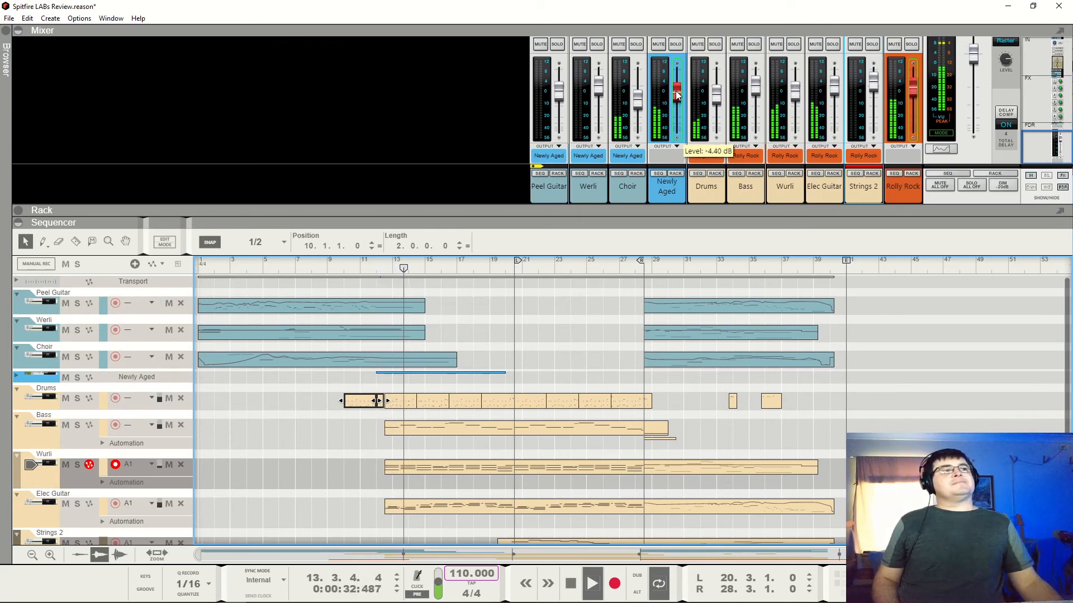
pyautogui.press('space')
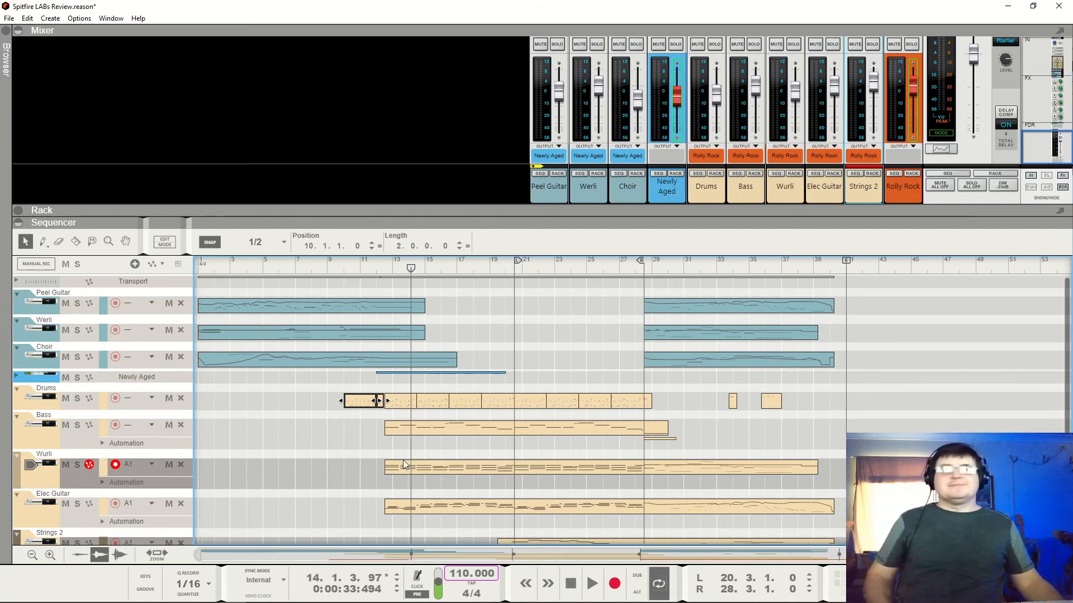
# - Turn off loop playback and play the transition into the ending section from about bar 27, stopping in bar 31
pyautogui.click(621, 267)
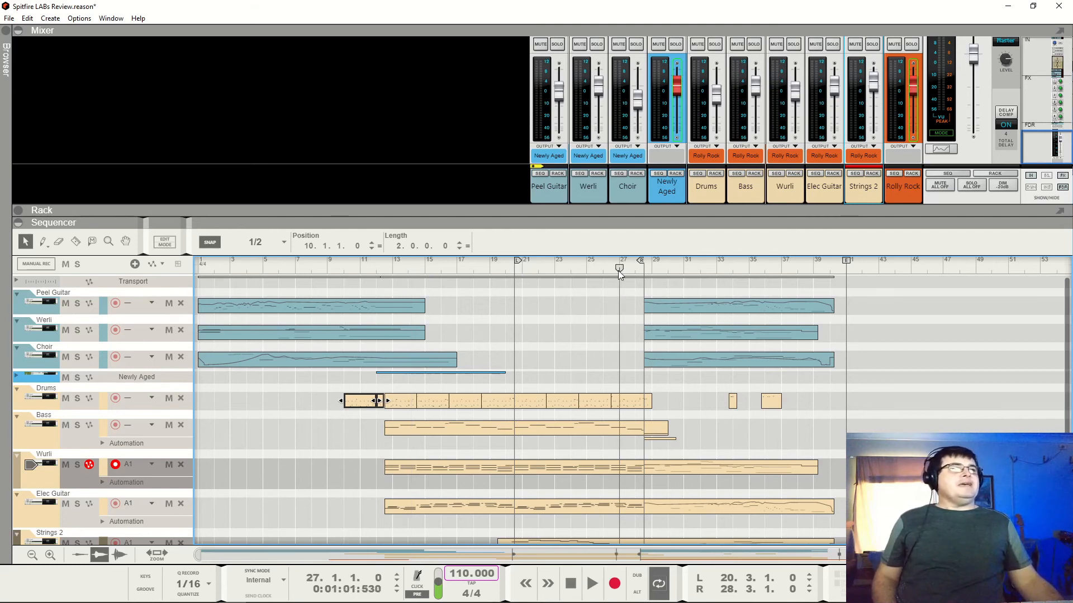
pyautogui.press('space')
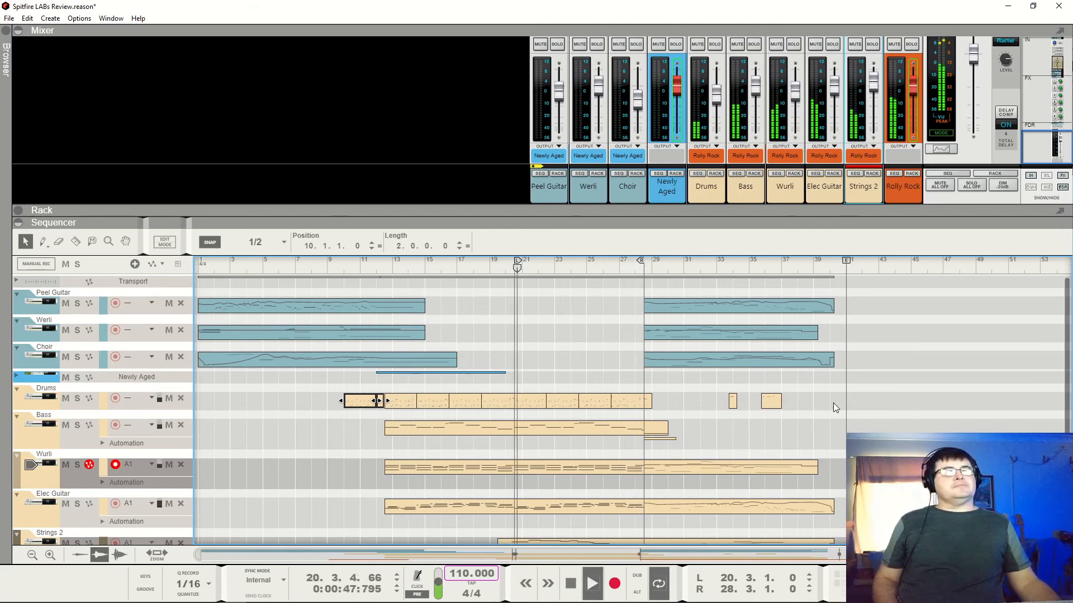
pyautogui.press('l')
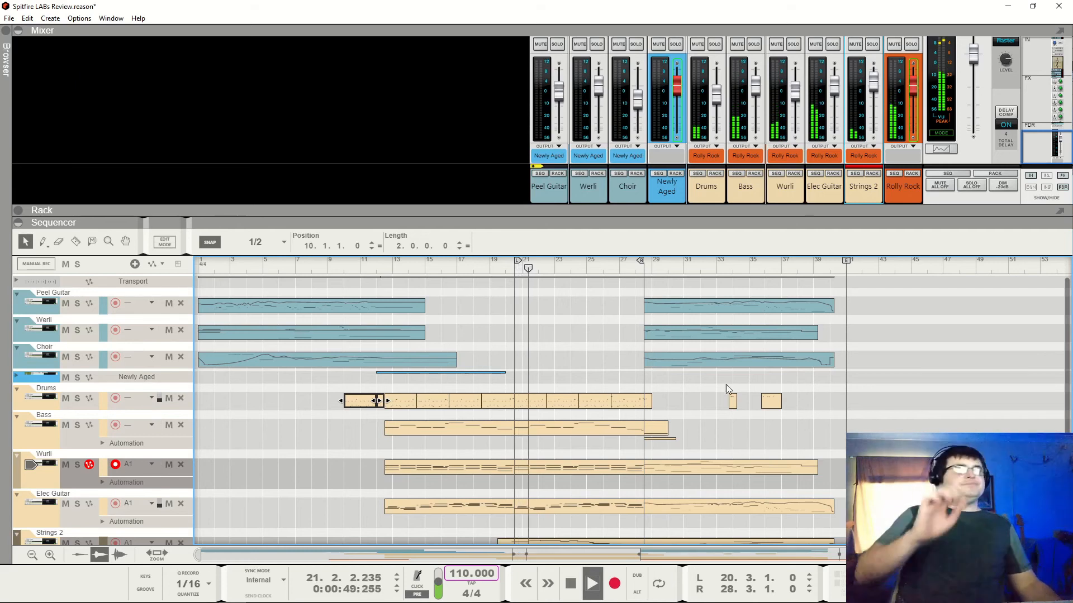
pyautogui.click(614, 268)
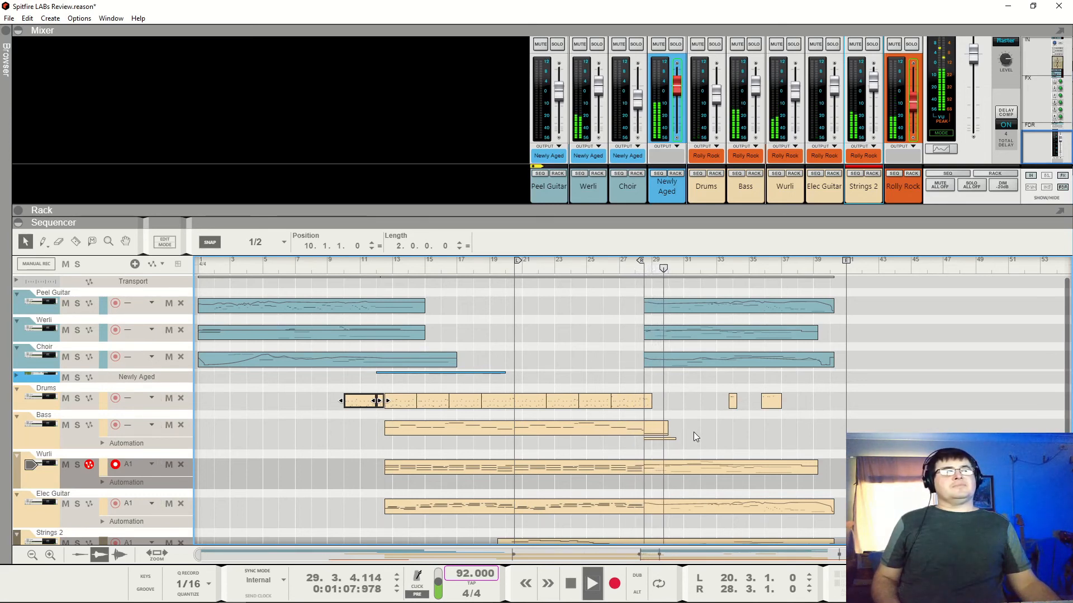
pyautogui.scroll(-2, 698, 428)
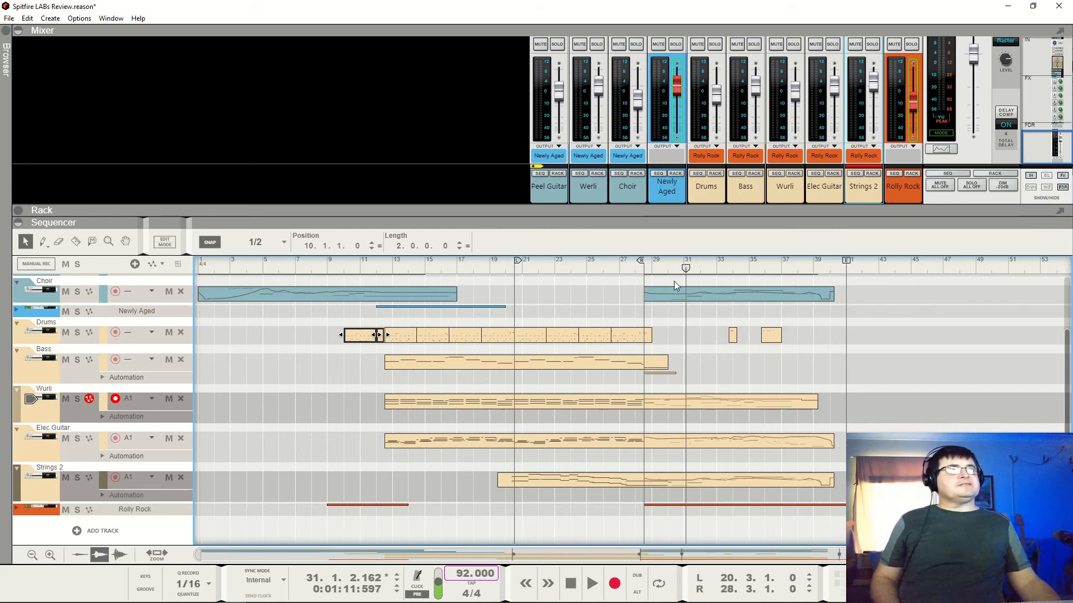
# - Open the ending Wurli clip for note editing and play it from bar 28, stopping in bar 29
pyautogui.doubleClick(668, 402)
pyautogui.scroll(-3, 475, 396)
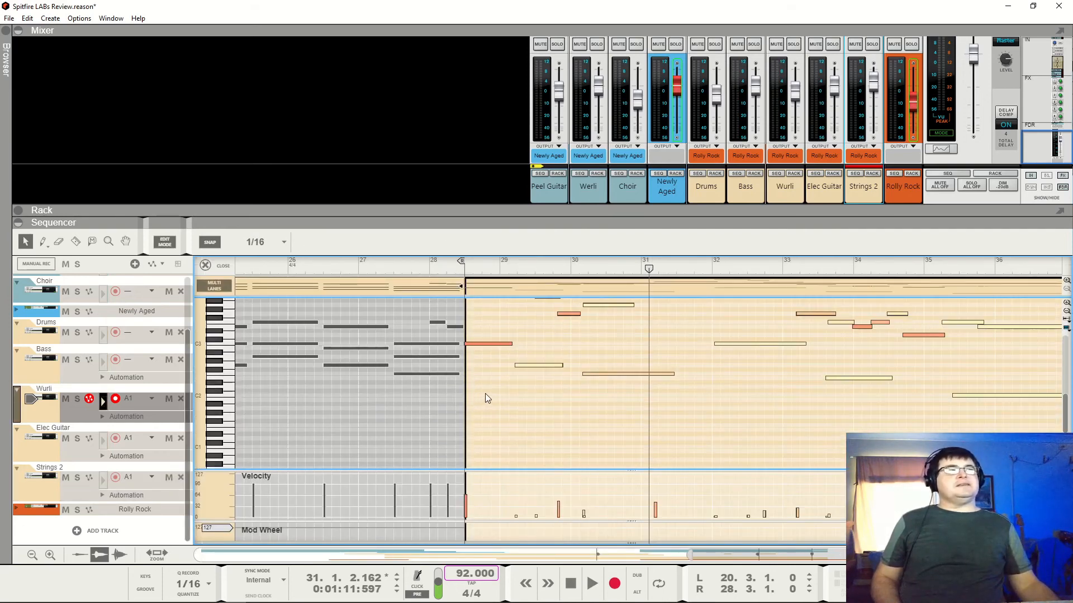
pyautogui.click(434, 267)
pyautogui.press('space')
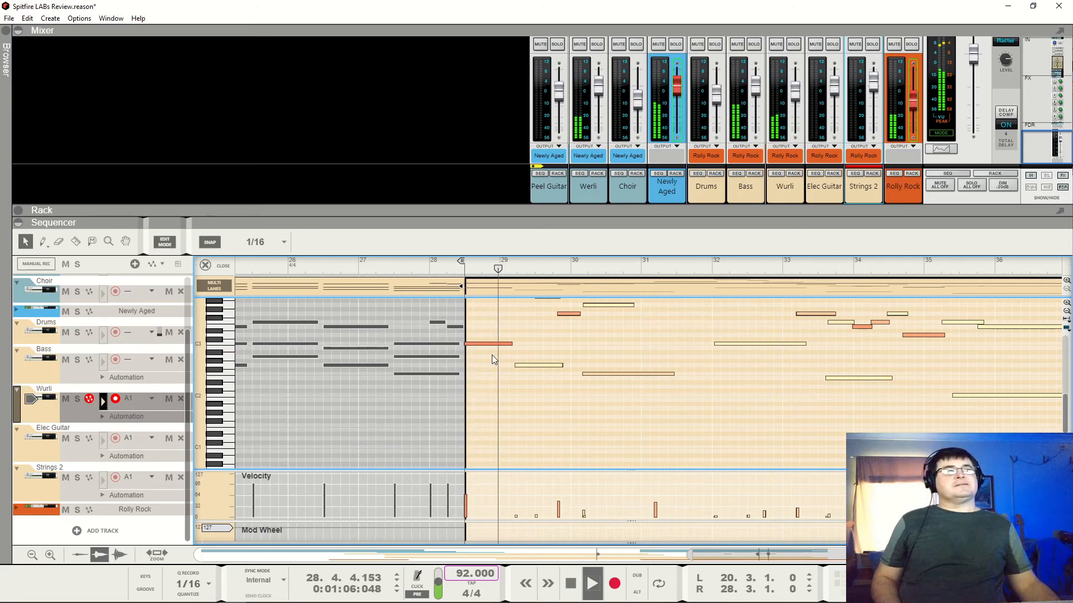
pyautogui.press('space')
# - Select the Wurli notes from bar 29 to bar 32, and narrow the selection to those starting in bars 29 and 30
pyautogui.scroll(3, 528, 364)
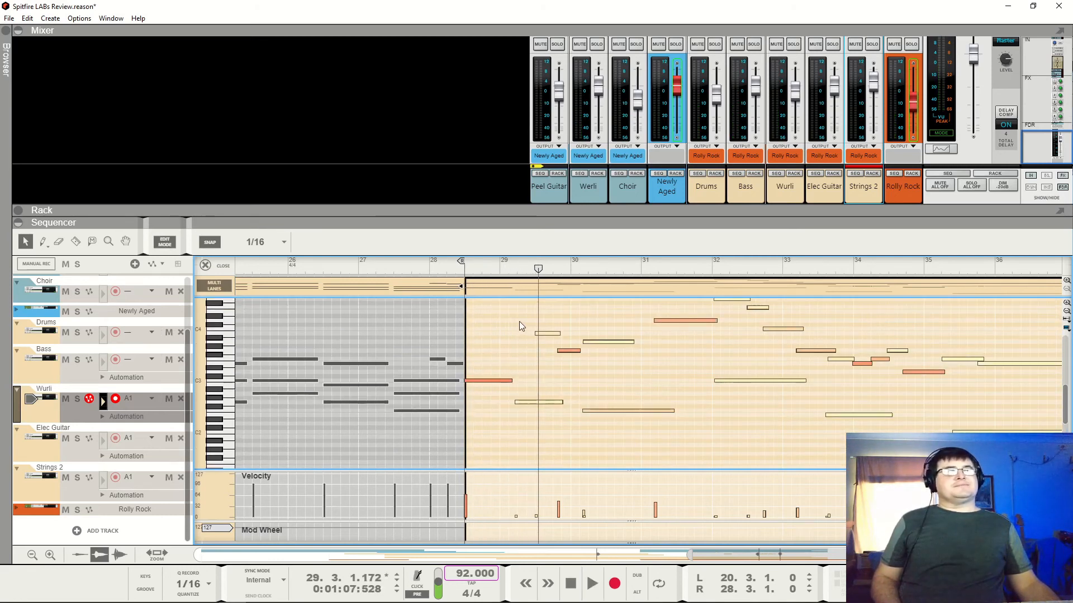
pyautogui.moveTo(517, 323); pyautogui.dragTo(774, 445)
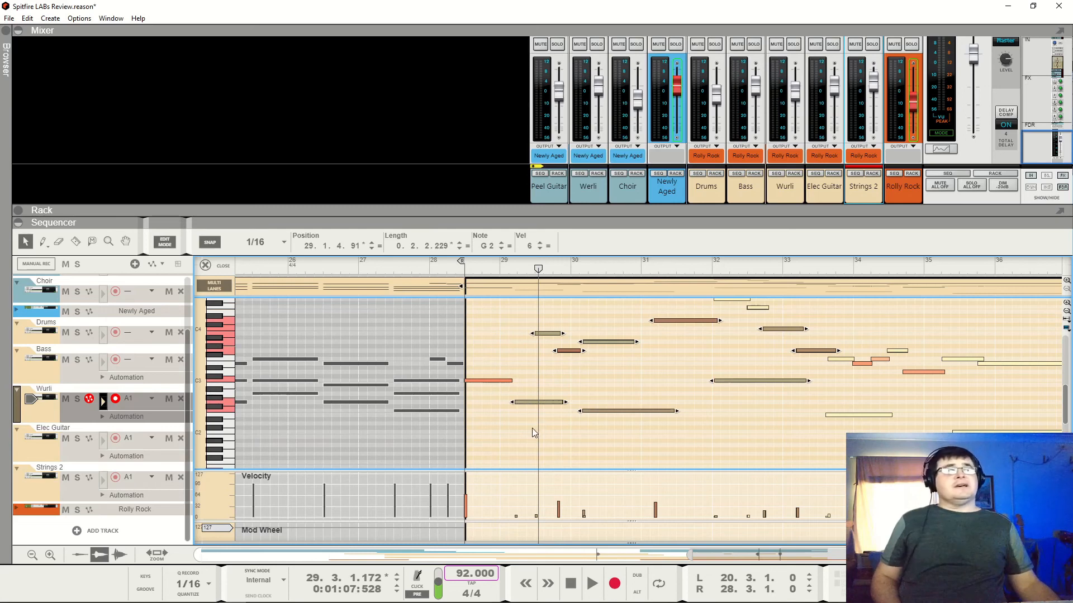
pyautogui.moveTo(531, 429); pyautogui.dragTo(612, 329)
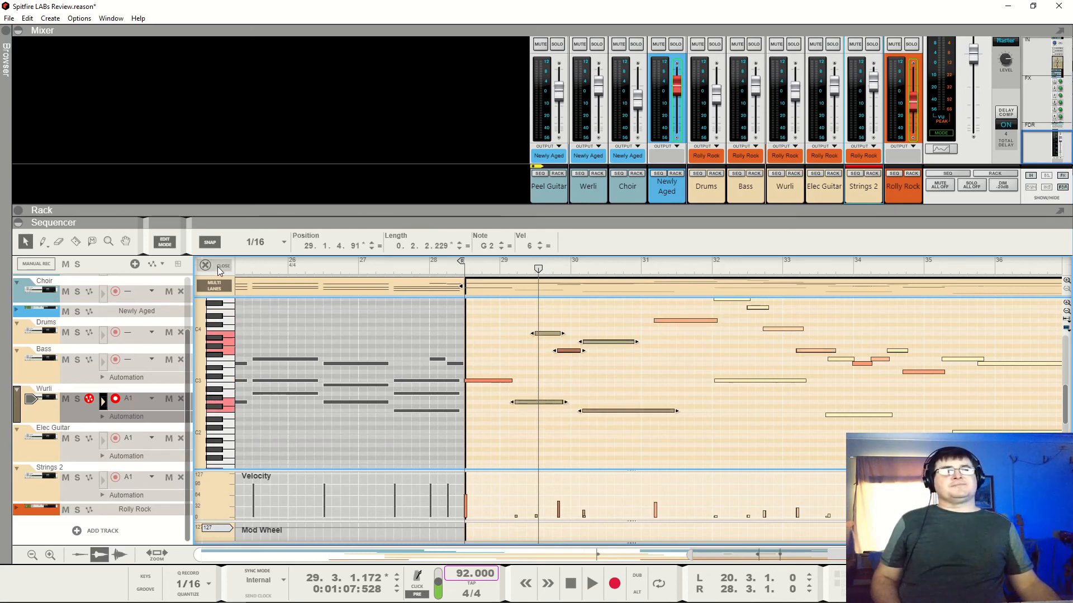
# - Leave the Wurli clip, open the ending Choir clip's notes, and switch the note editor back to the Wurli track
pyautogui.hotkey('ctrl', 'e')
pyautogui.doubleClick(659, 292)
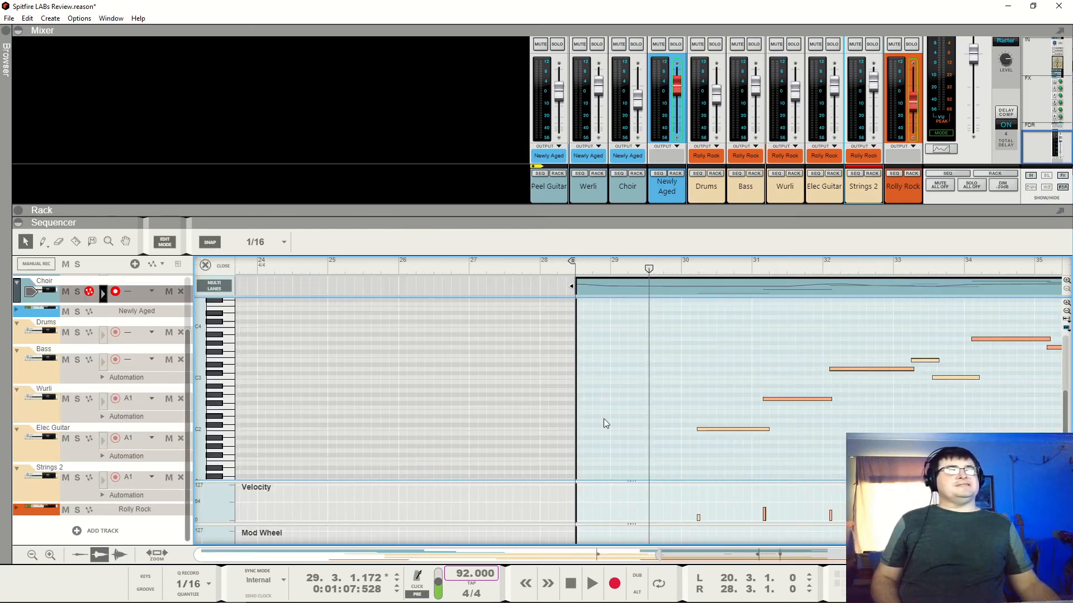
pyautogui.click(109, 405)
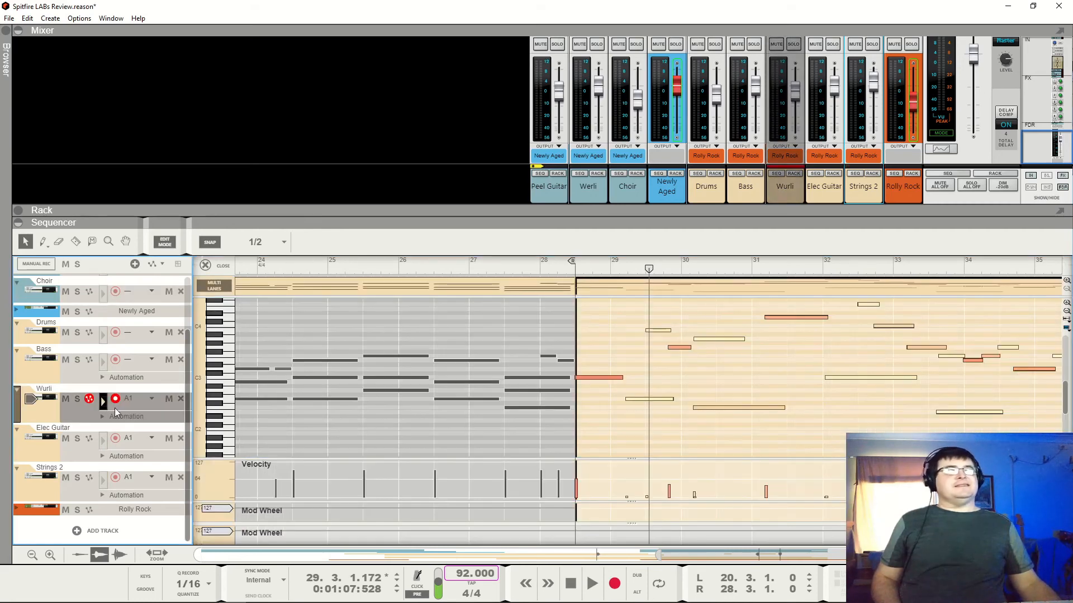
# - Play the mix from bar 28 while returning from the note editor to the arrangement view, and stop in bar 29
pyautogui.click(539, 269)
pyautogui.press('space')
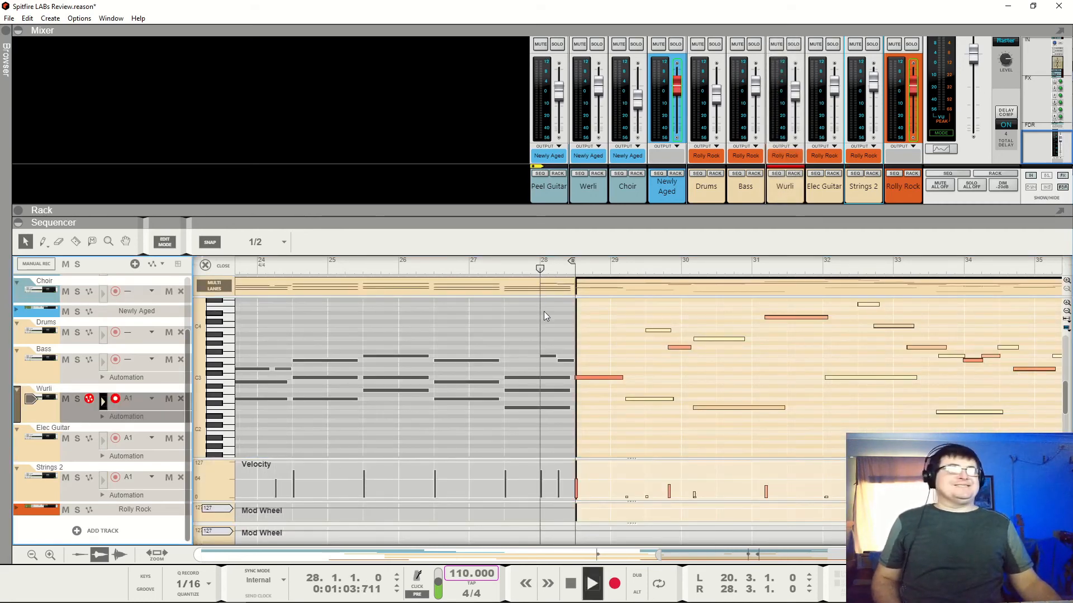
pyautogui.click(212, 265)
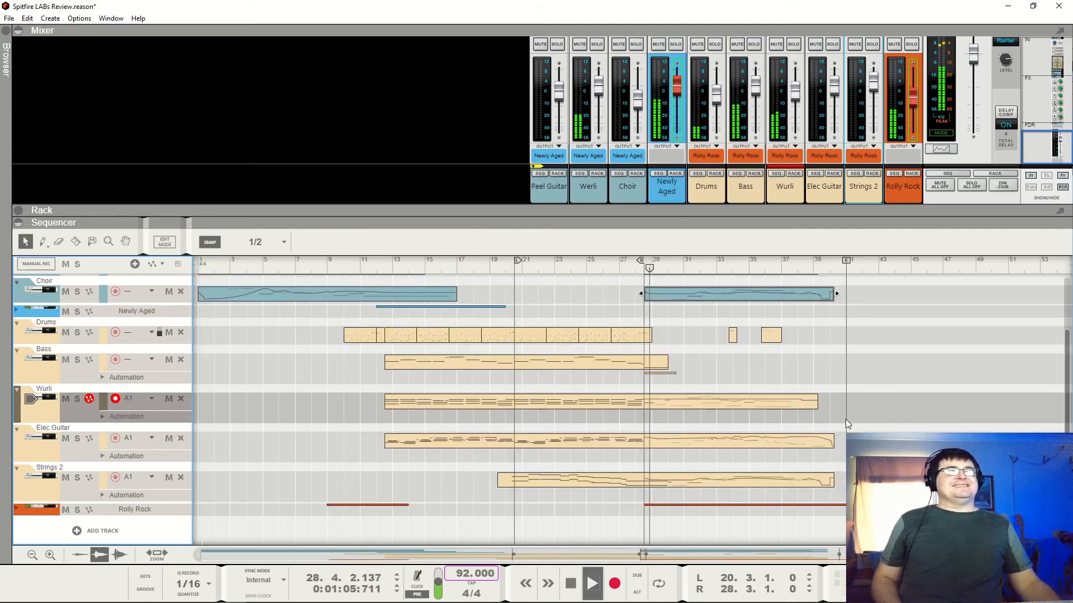
pyautogui.press('space')
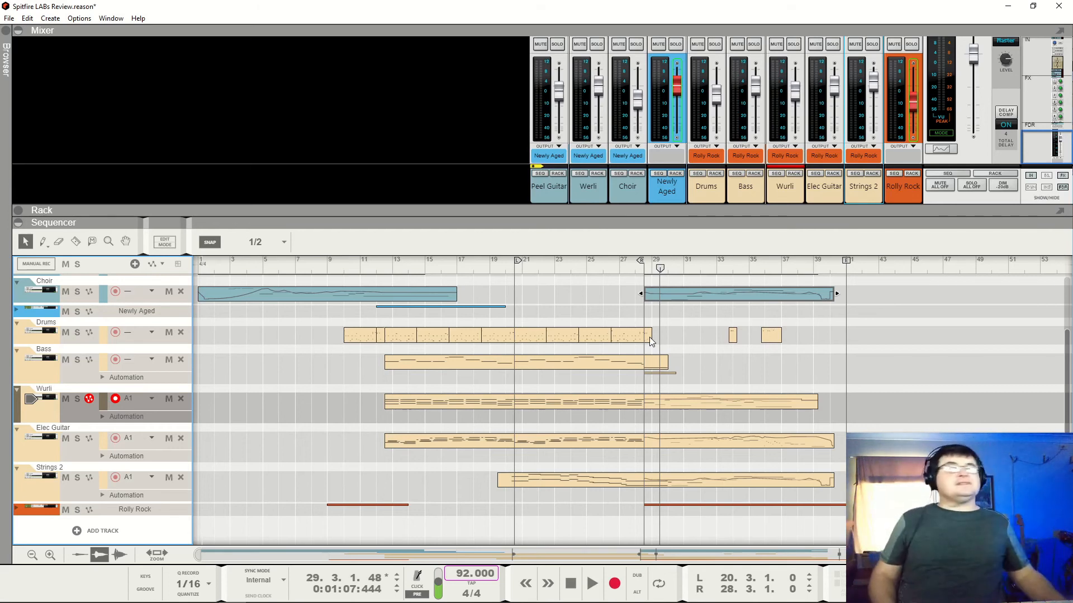
# - Play the ending section from bar 28, stop in bar 32, and return the song position to bar 1
pyautogui.click(631, 270)
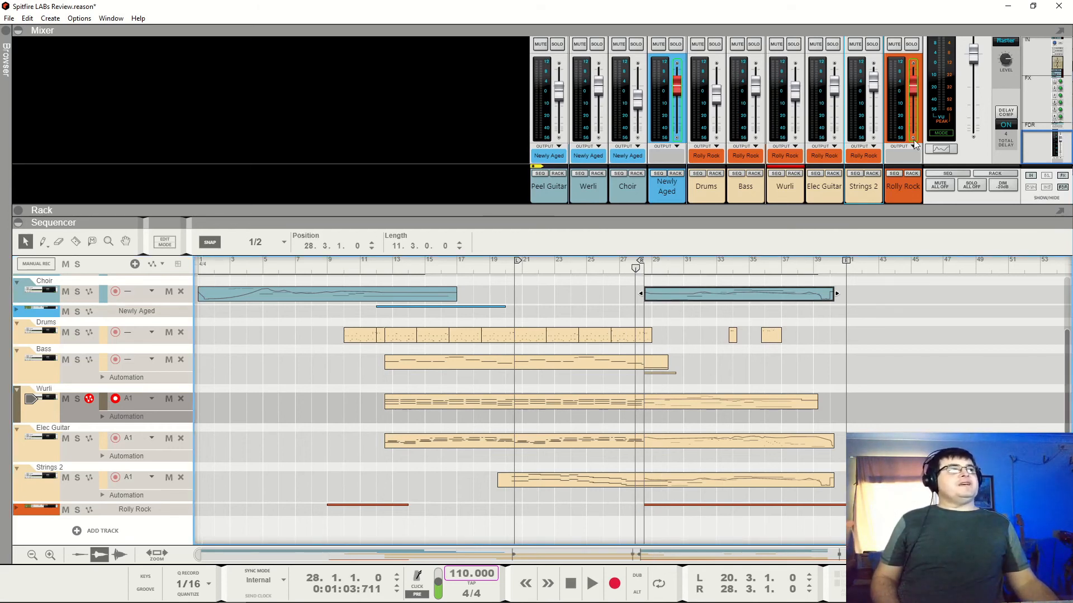
pyautogui.press('space')
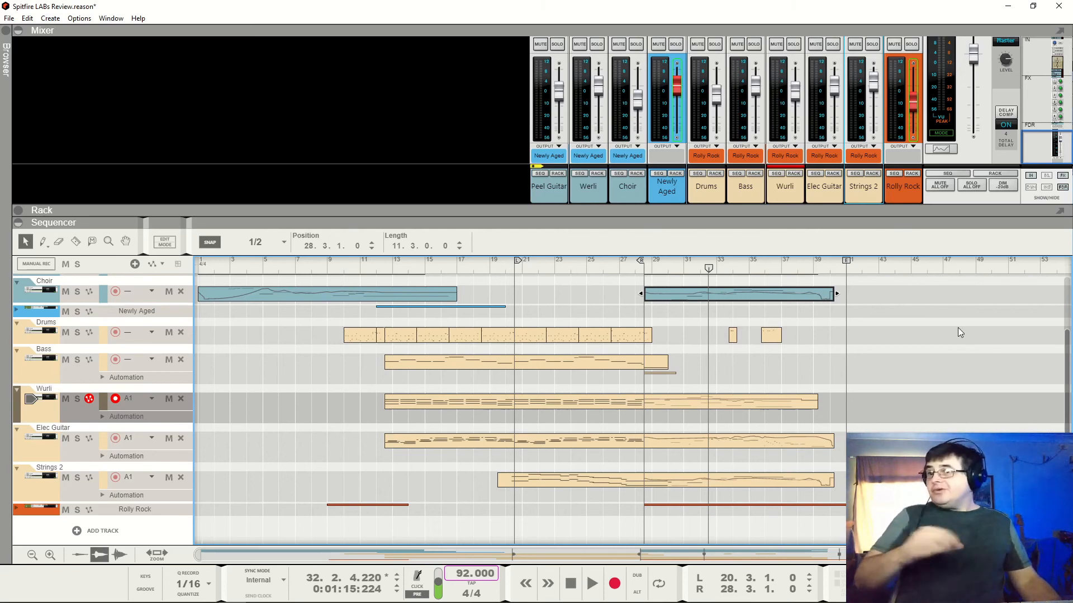
pyautogui.scroll(3, 950, 360)
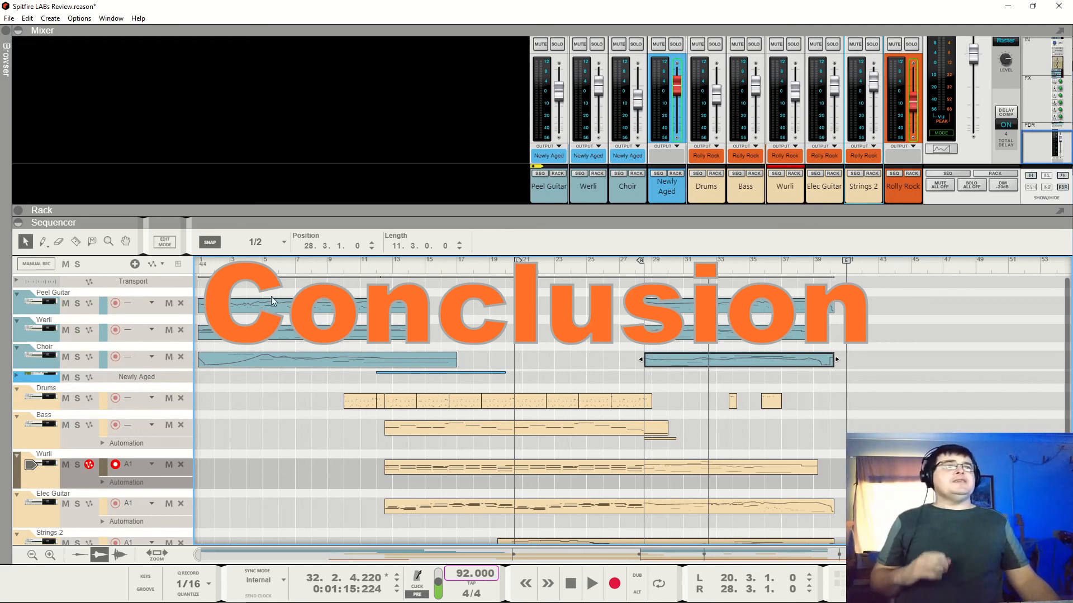
pyautogui.click(196, 267)
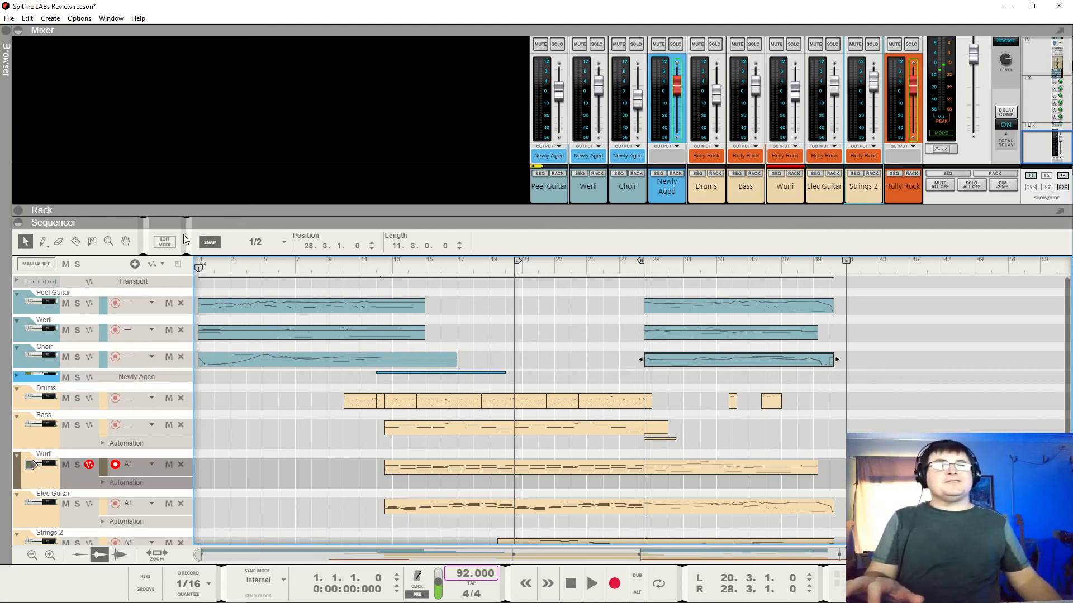
# - Route live keyboard input to the Werli track, switch to the Wurli track to audition it, and return to Werli
pyautogui.click(54, 329)
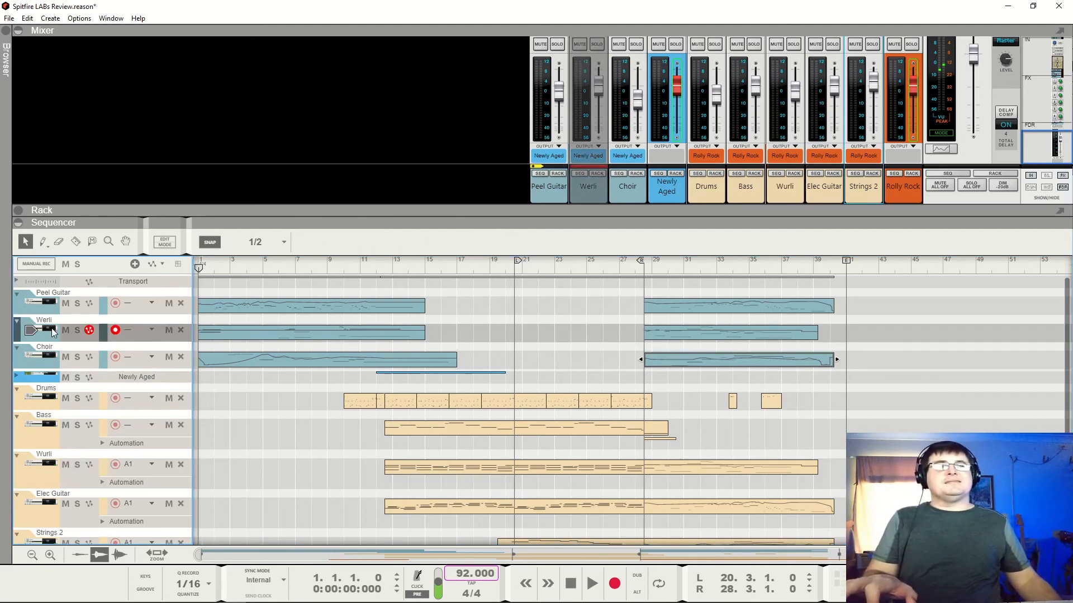
pyautogui.click(37, 465)
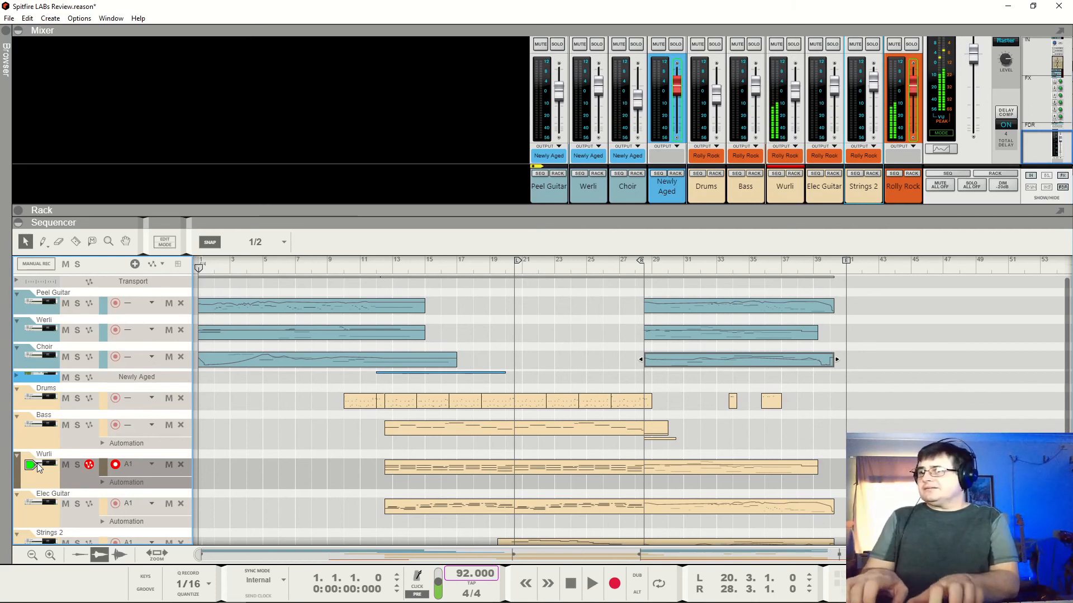
pyautogui.click(26, 317)
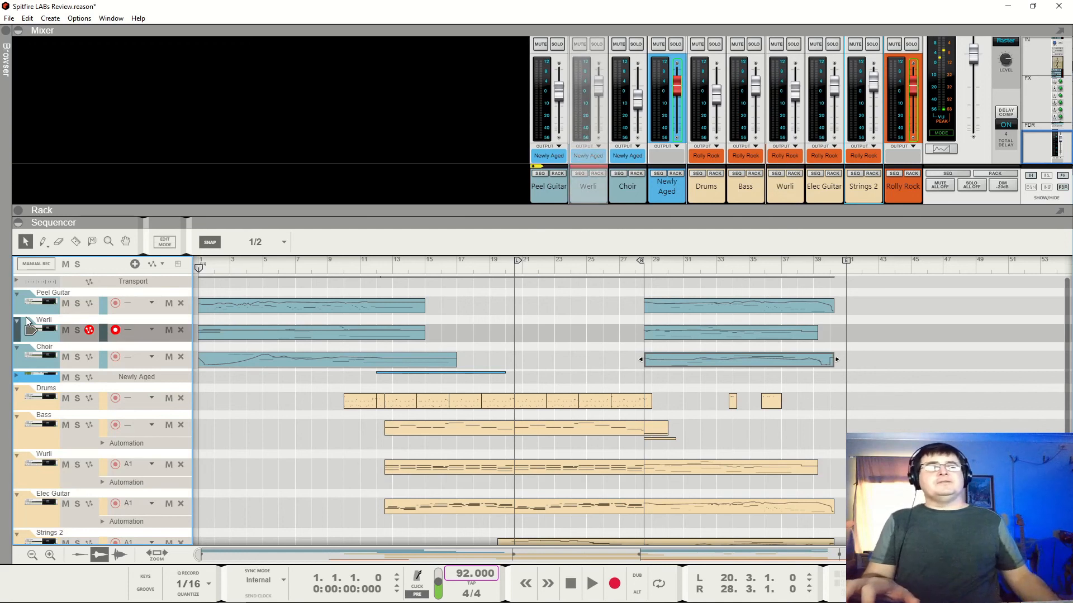